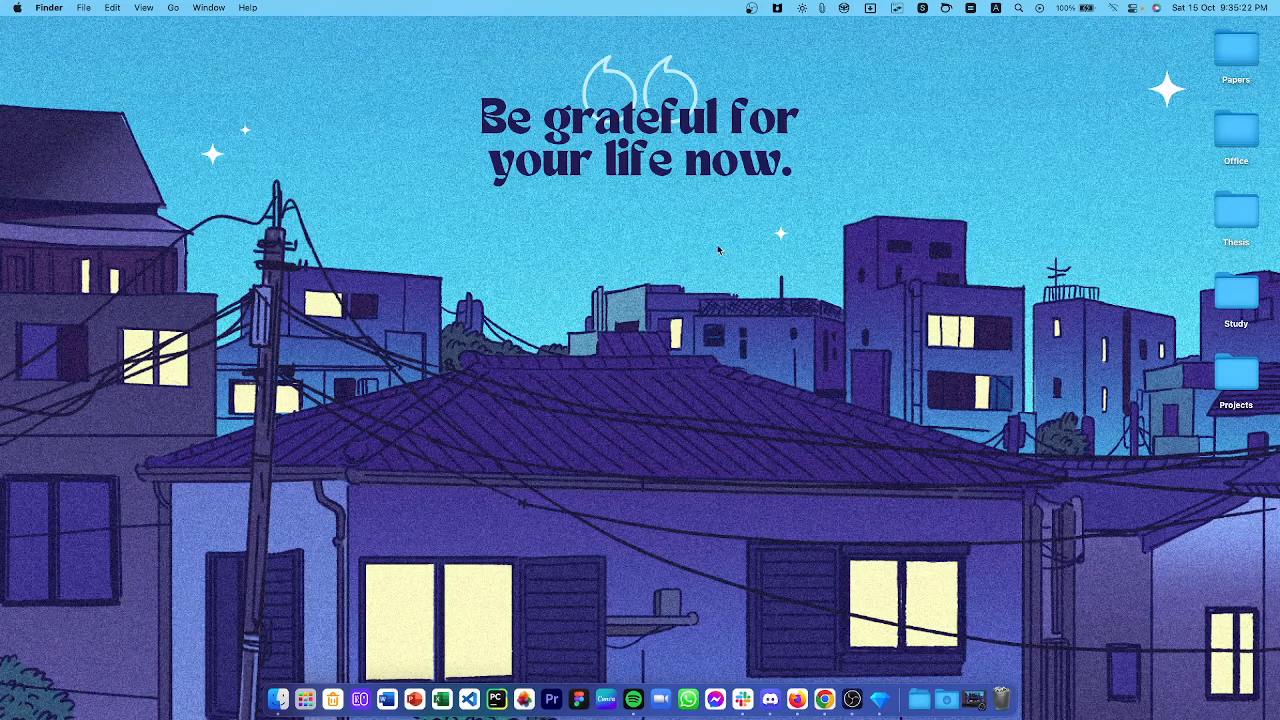
Close the OpenRefine download tab in Chrome so the local Create project page shows.
key(ctrl+Right)
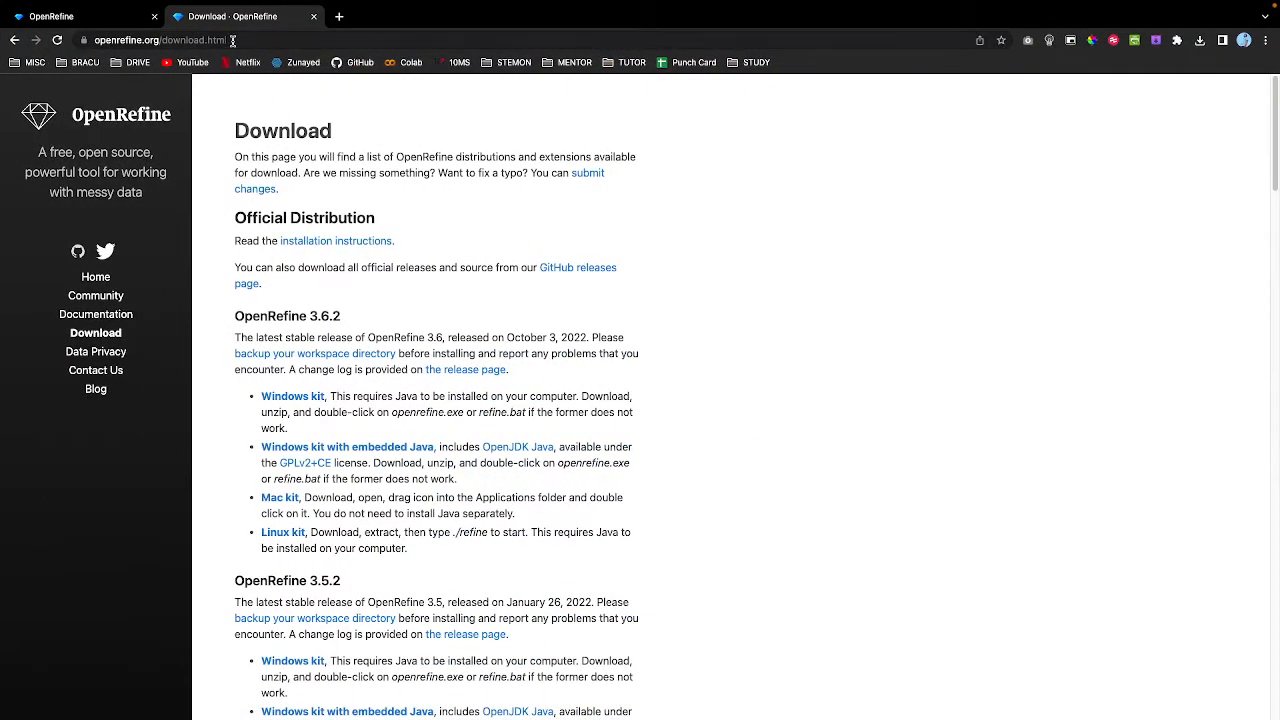
scroll(393, 262, down, 1)
scroll(393, 262, down, 2)
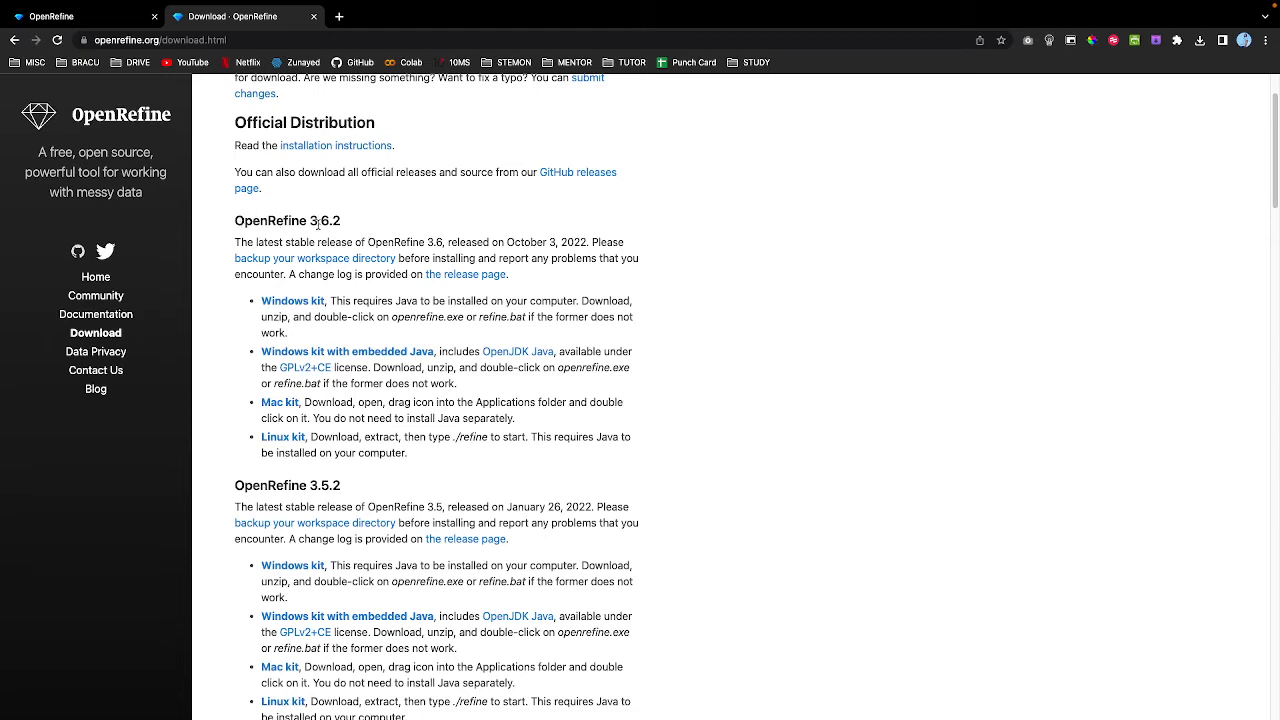
scroll(337, 227, up, 1)
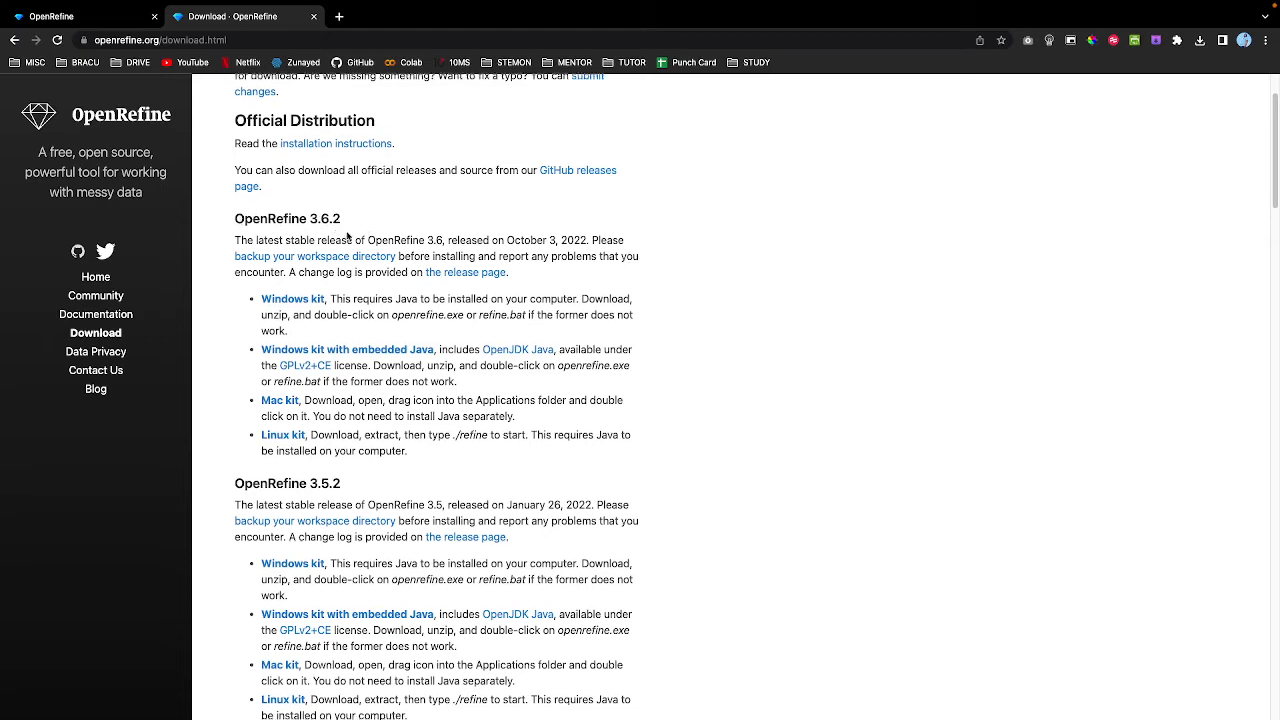
click(312, 17)
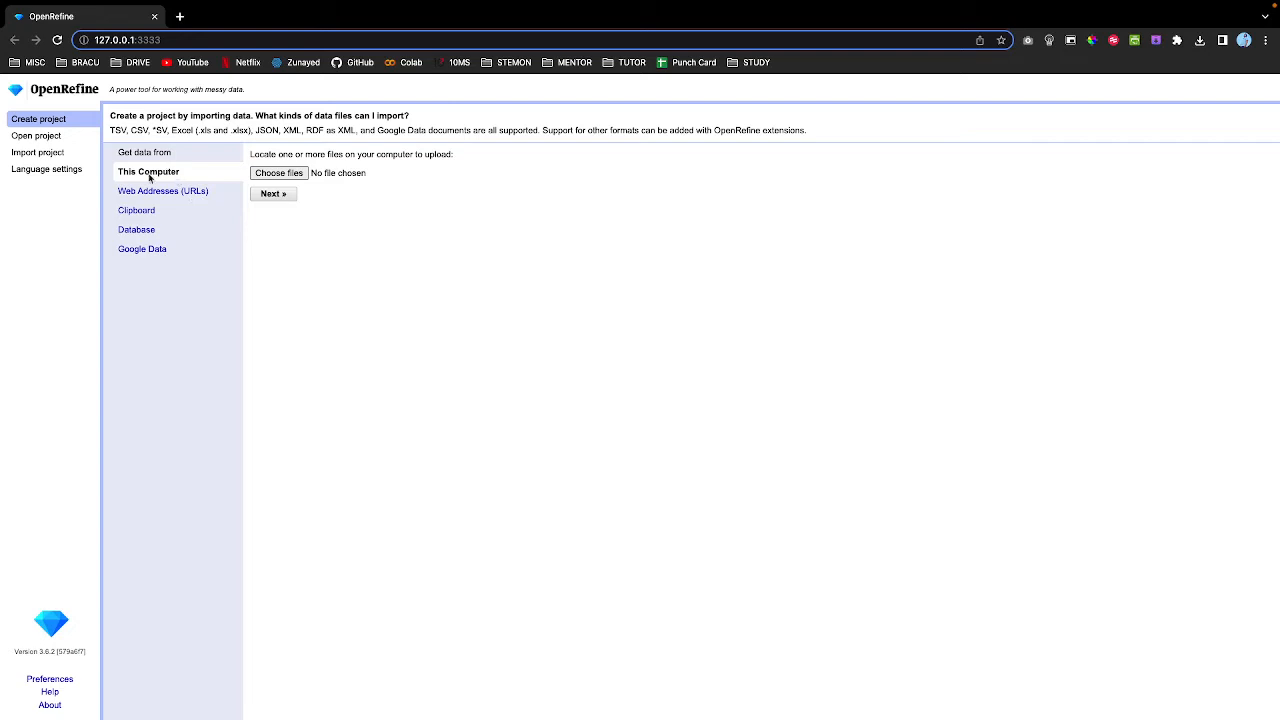
Load Portal_rodents_19772002_scinameUUIDs.csv from Desktop > Study > Semester-9 > CSE424 into the import preview.
click(272, 176)
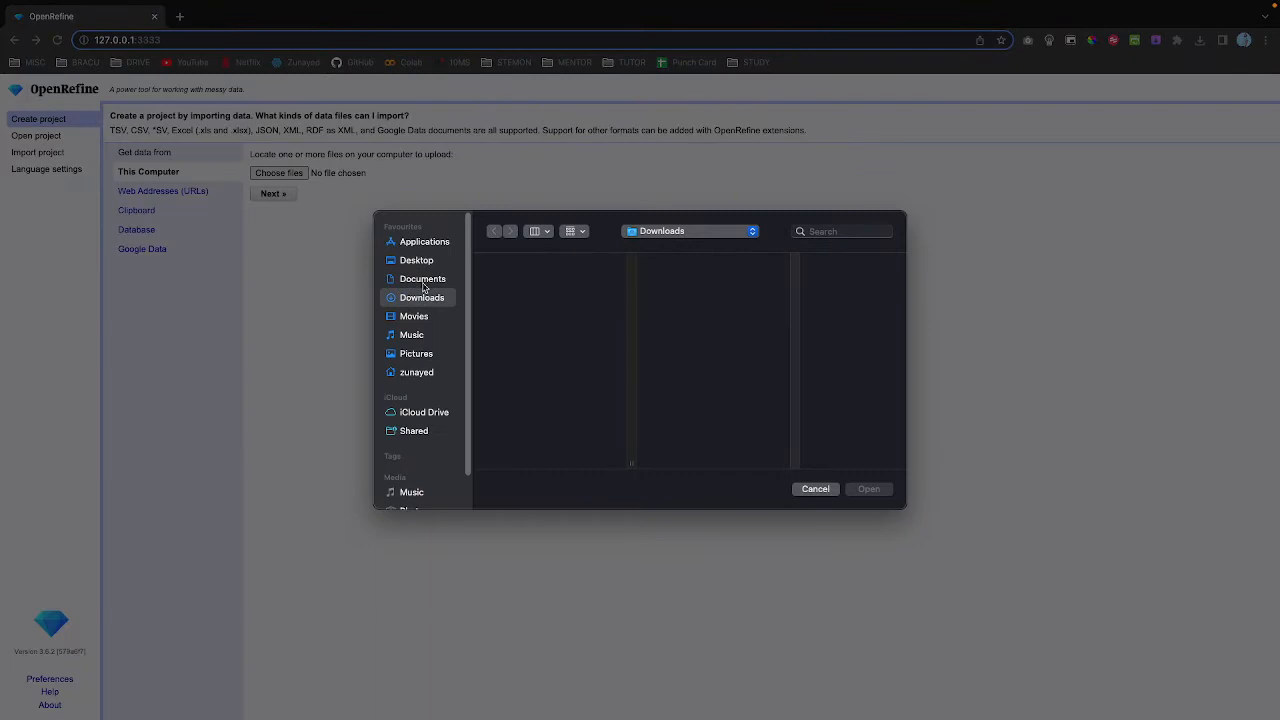
click(410, 265)
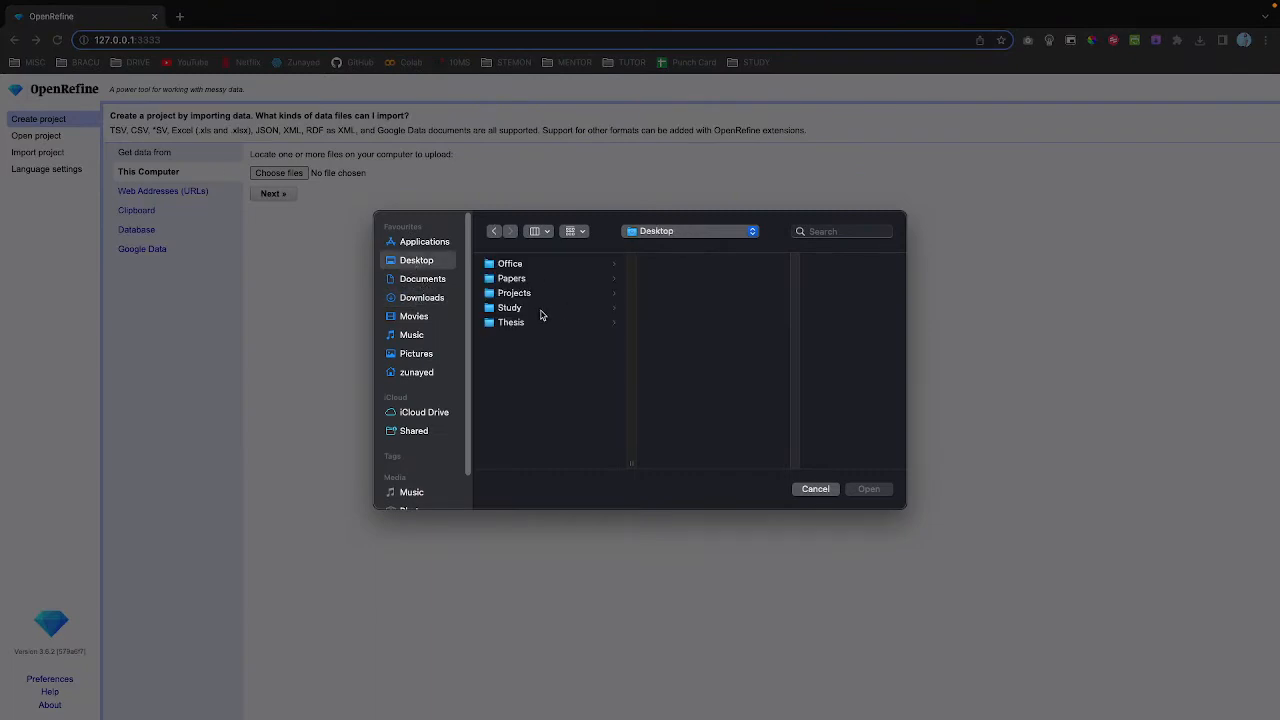
click(540, 310)
click(695, 383)
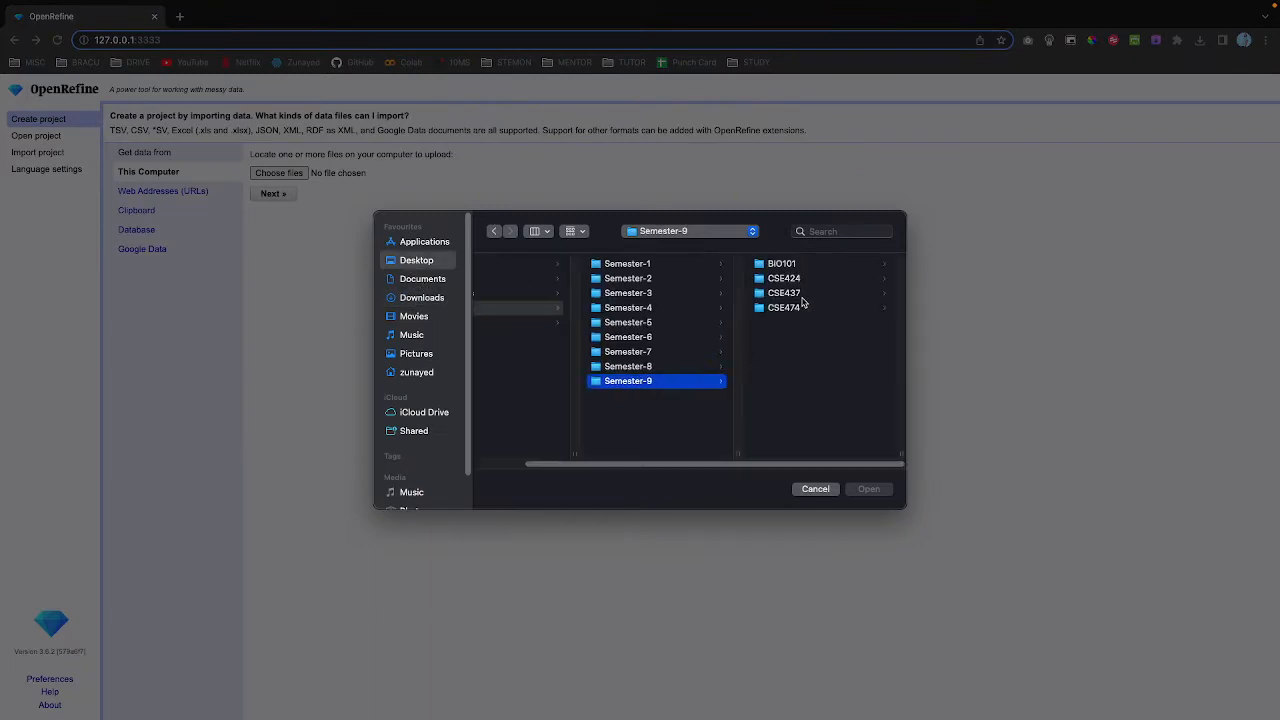
click(800, 280)
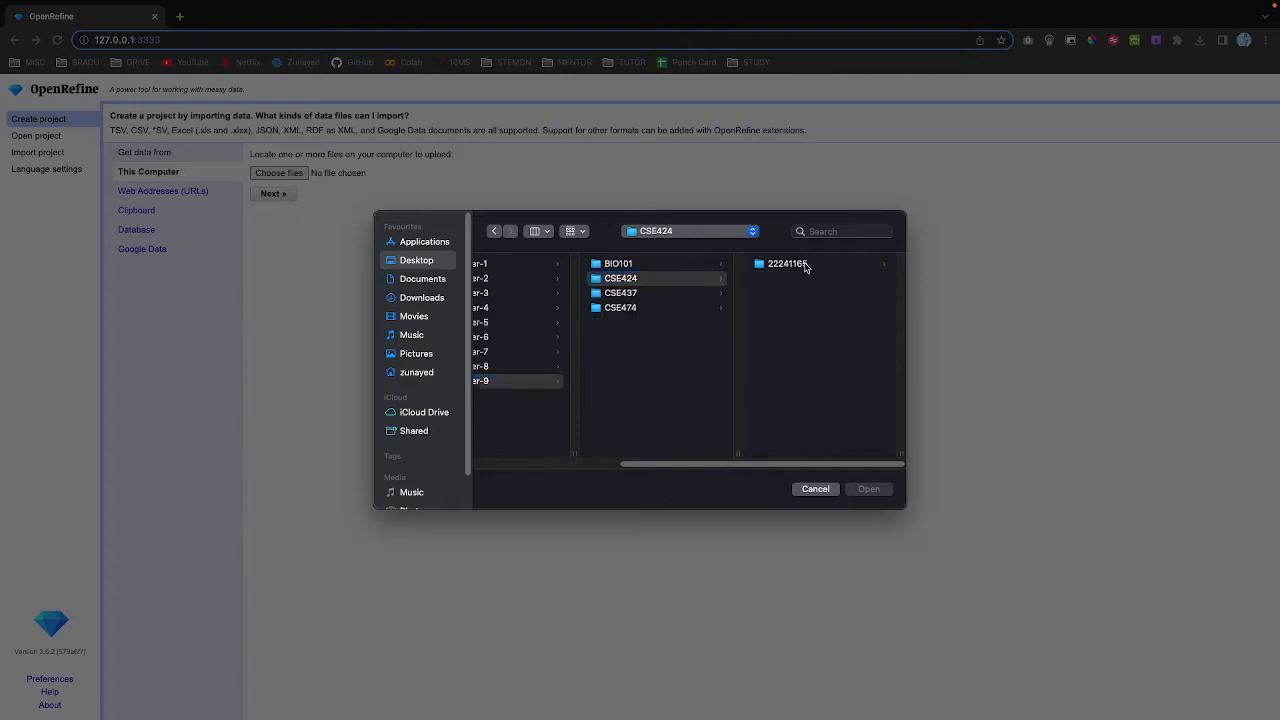
click(805, 266)
click(786, 266)
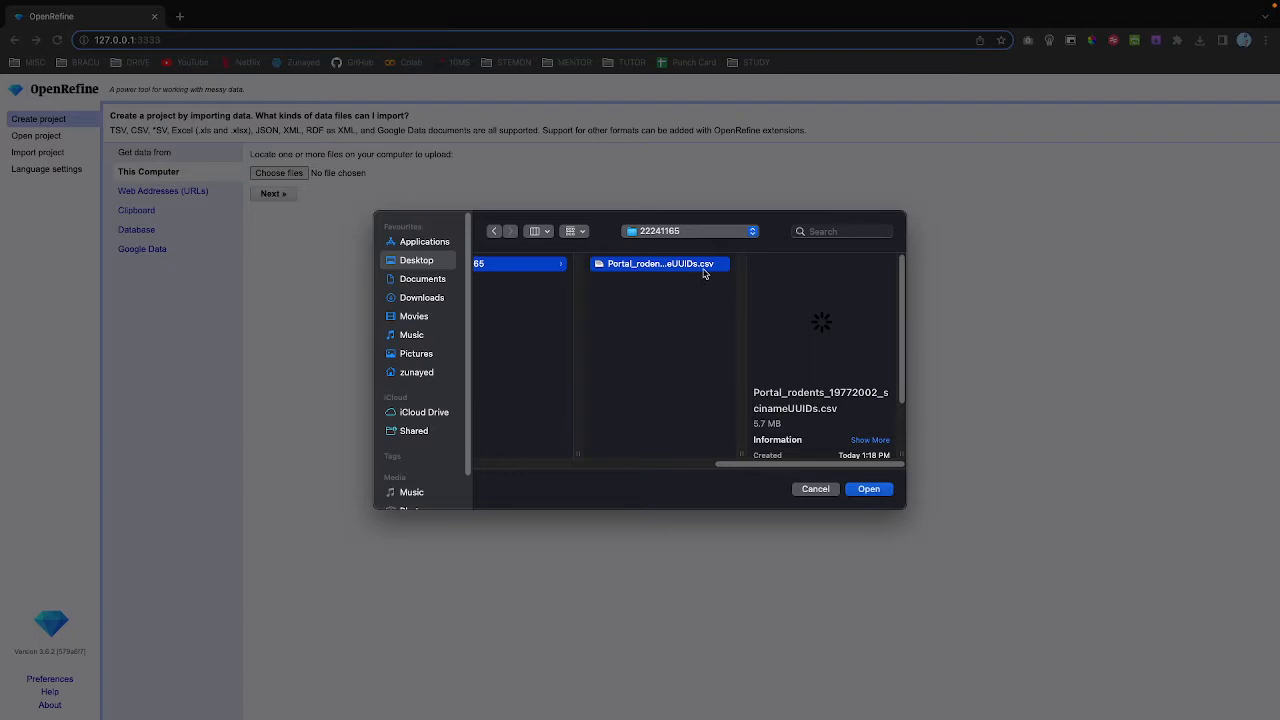
click(864, 488)
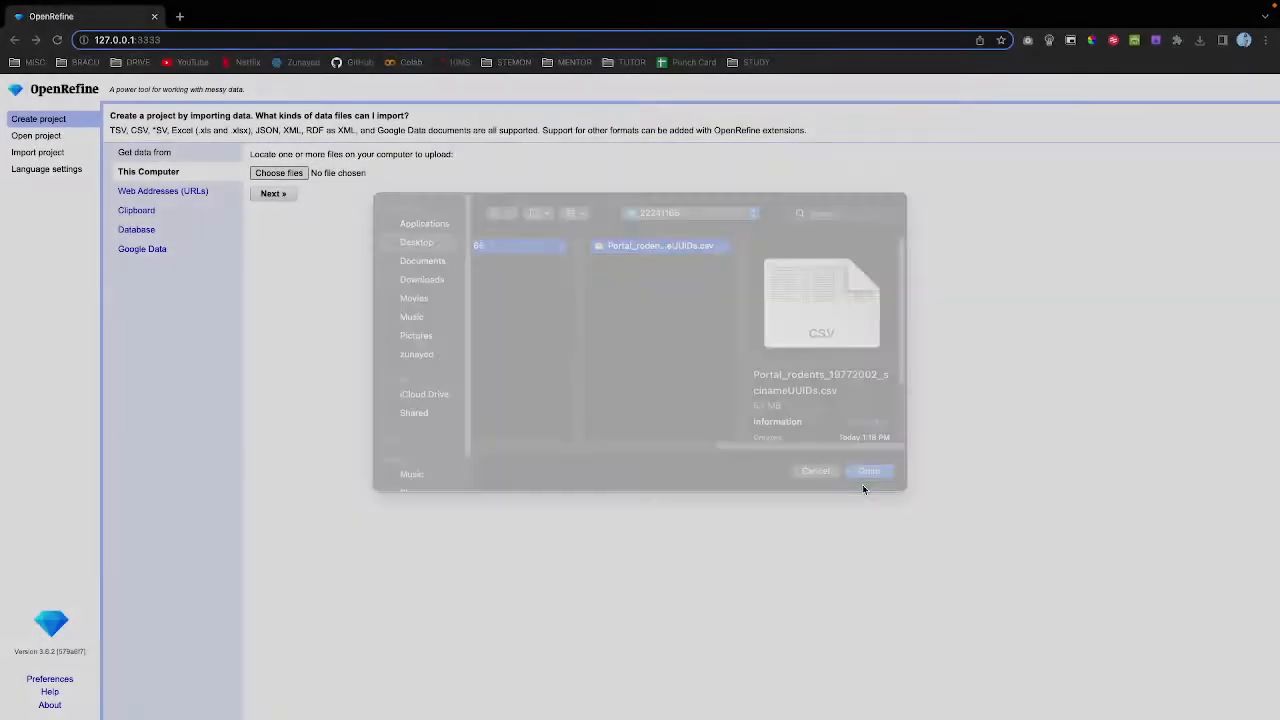
click(272, 195)
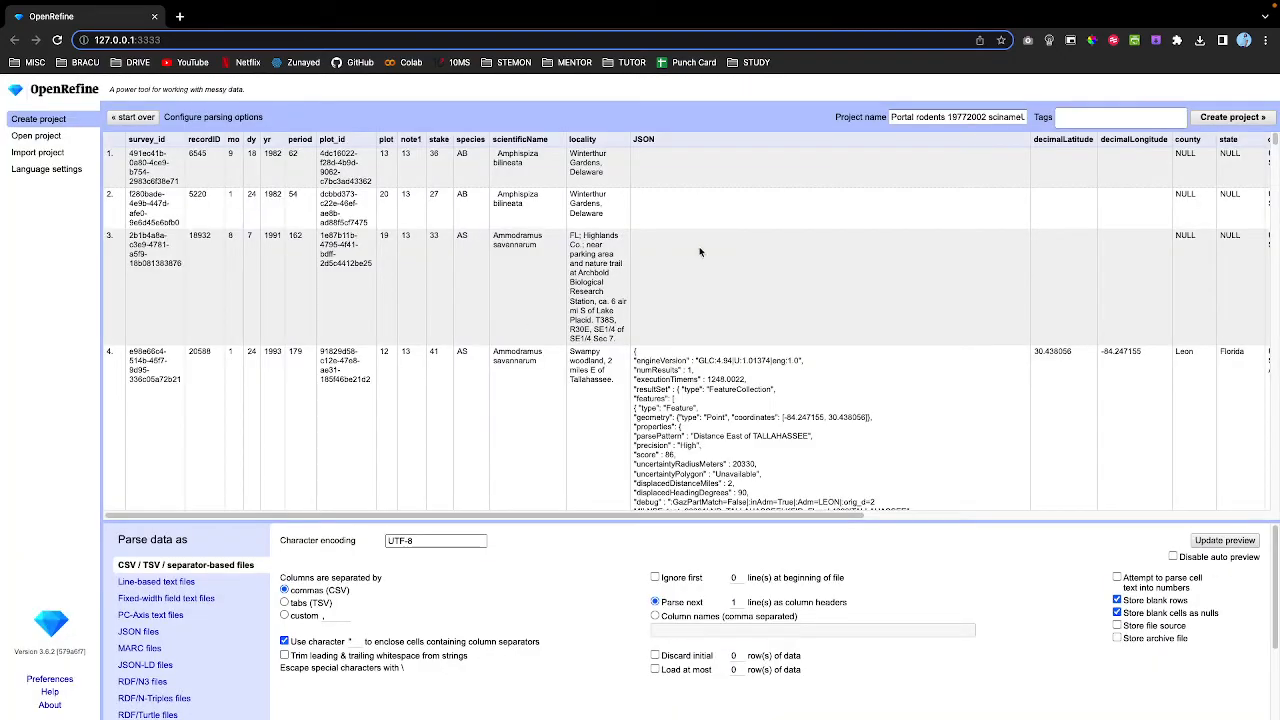
Enable trimming of leading and trailing whitespace in the CSV parsing options.
scroll(878, 346, down, 1)
scroll(878, 346, down, 10)
scroll(878, 346, down, 10)
scroll(878, 343, up, 20)
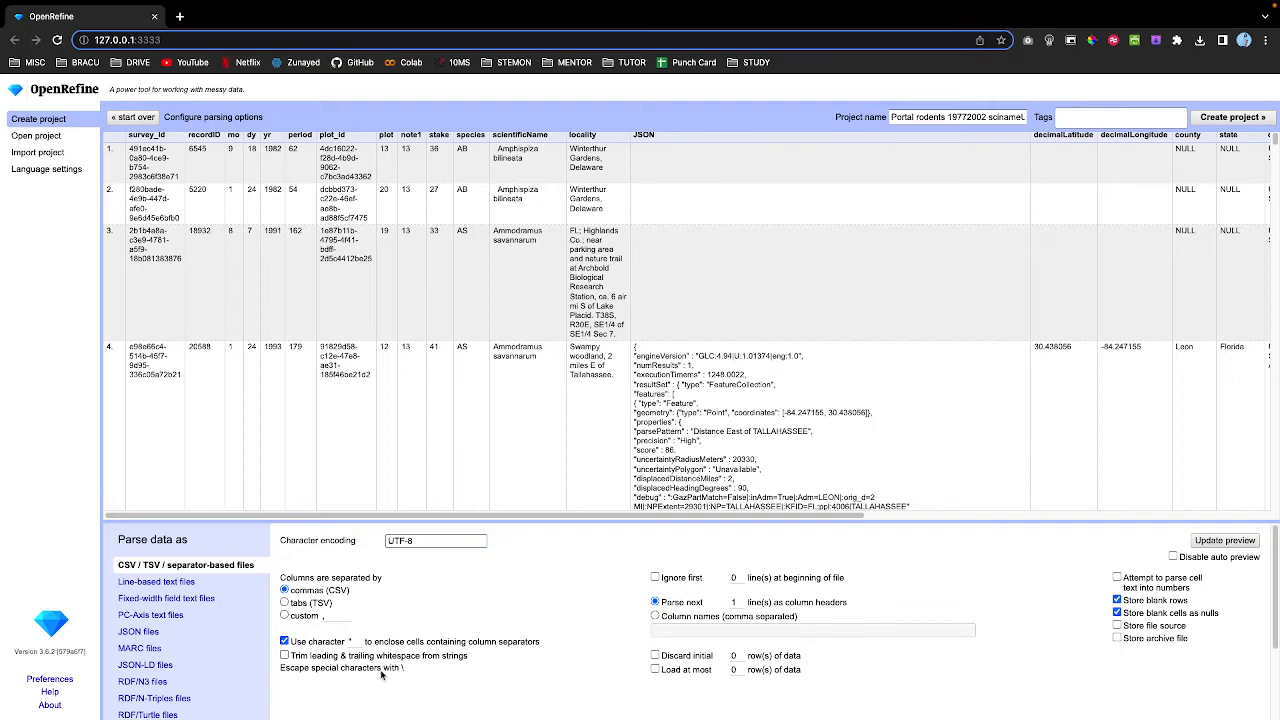
click(284, 655)
Keep the default name 'Portal rodents 19772002 scinameUUIDs csv' and create the project.
scroll(684, 306, down, 8)
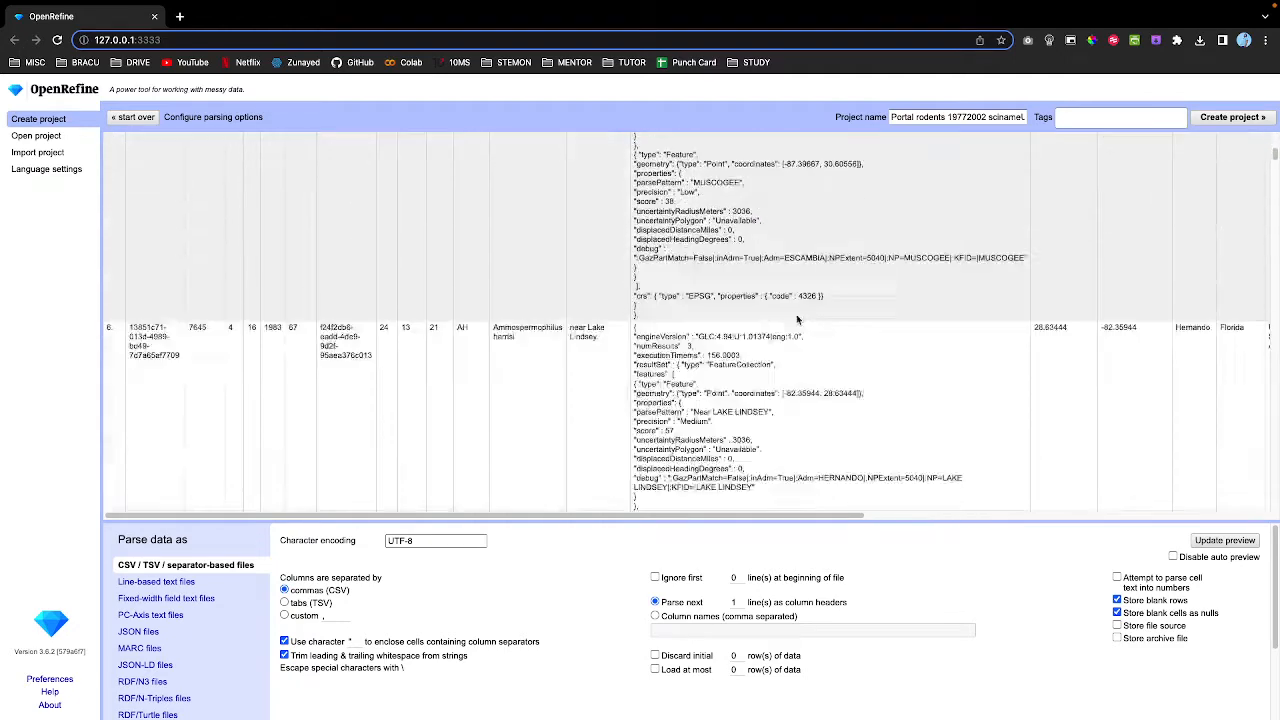
scroll(800, 320, up, 8)
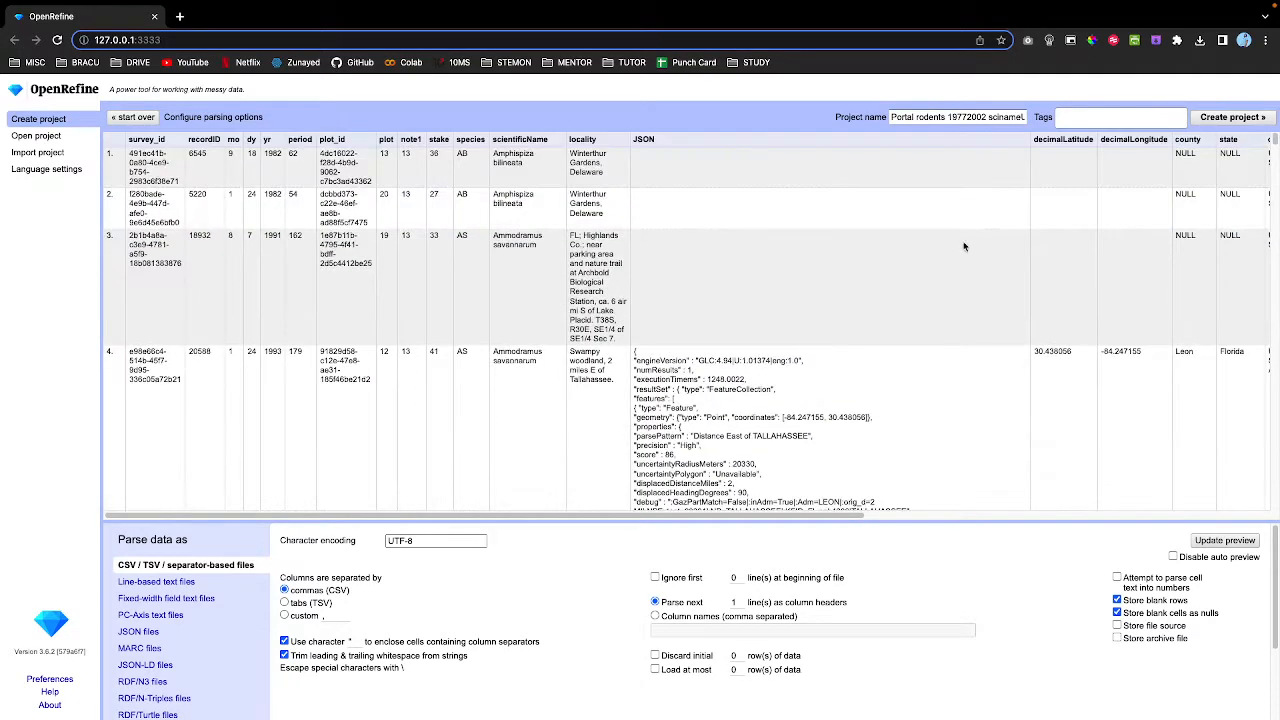
click(912, 117)
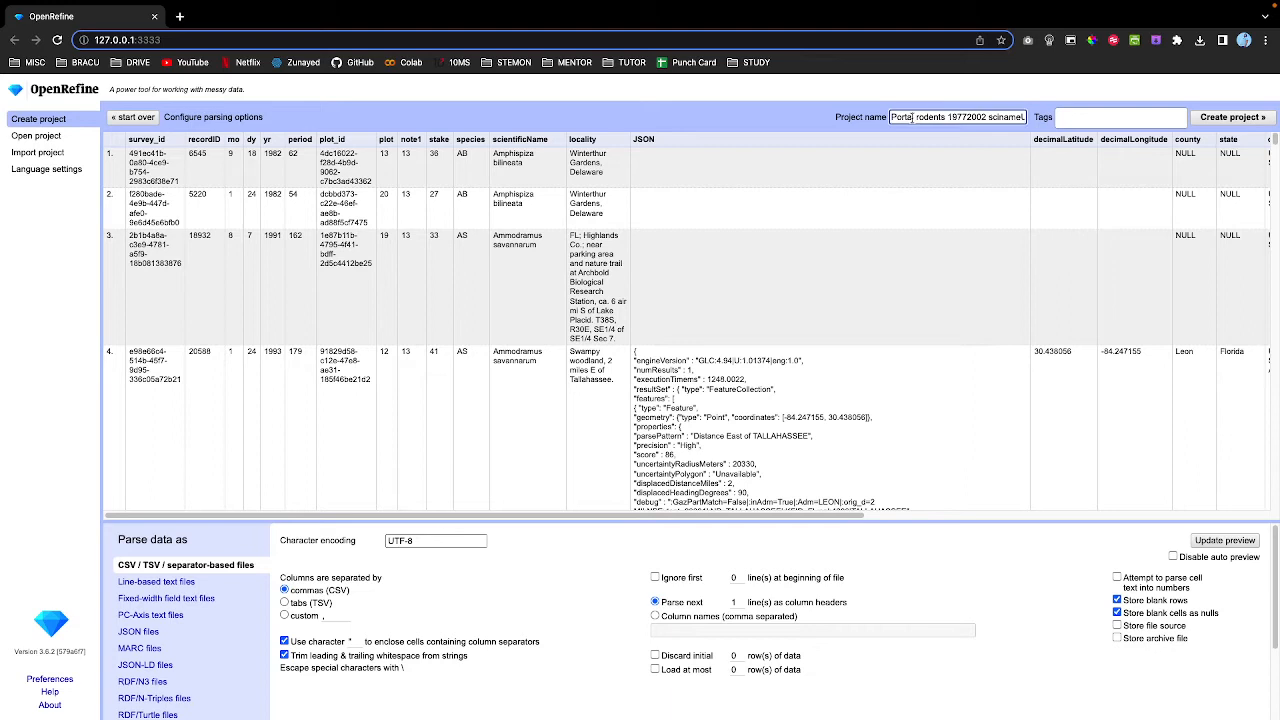
triple_click(918, 117)
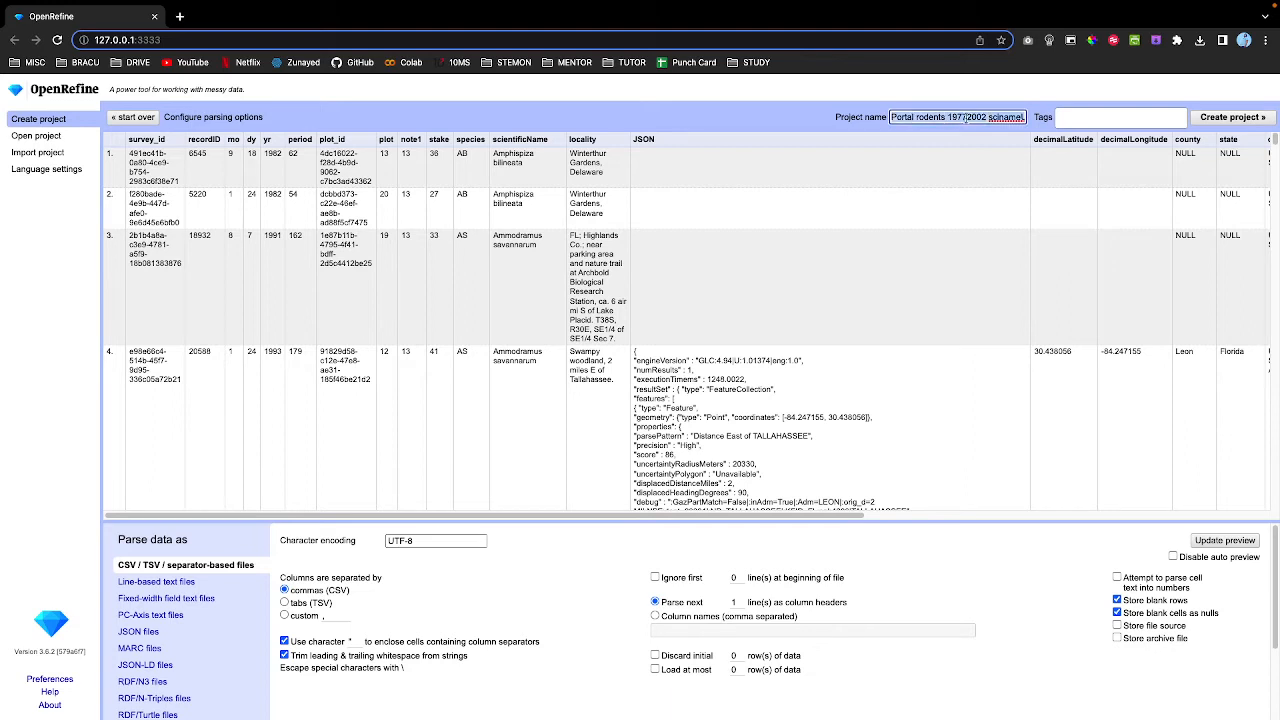
click(918, 117)
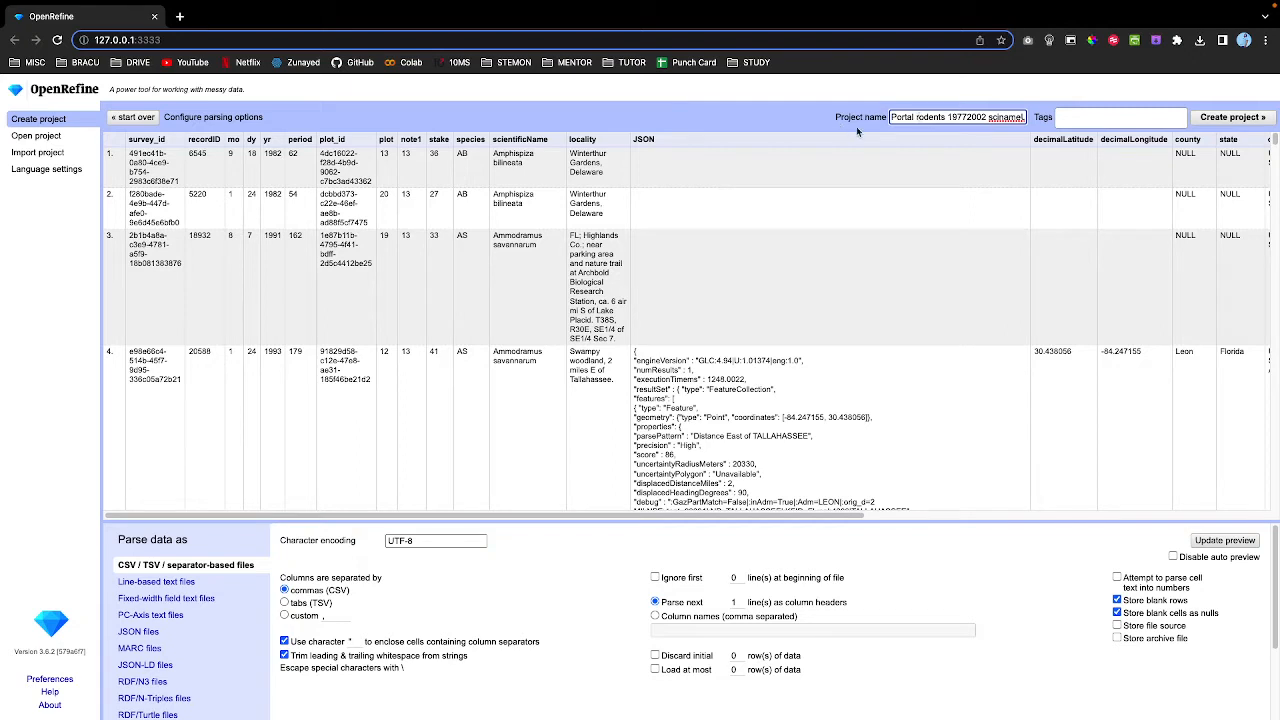
click(1213, 118)
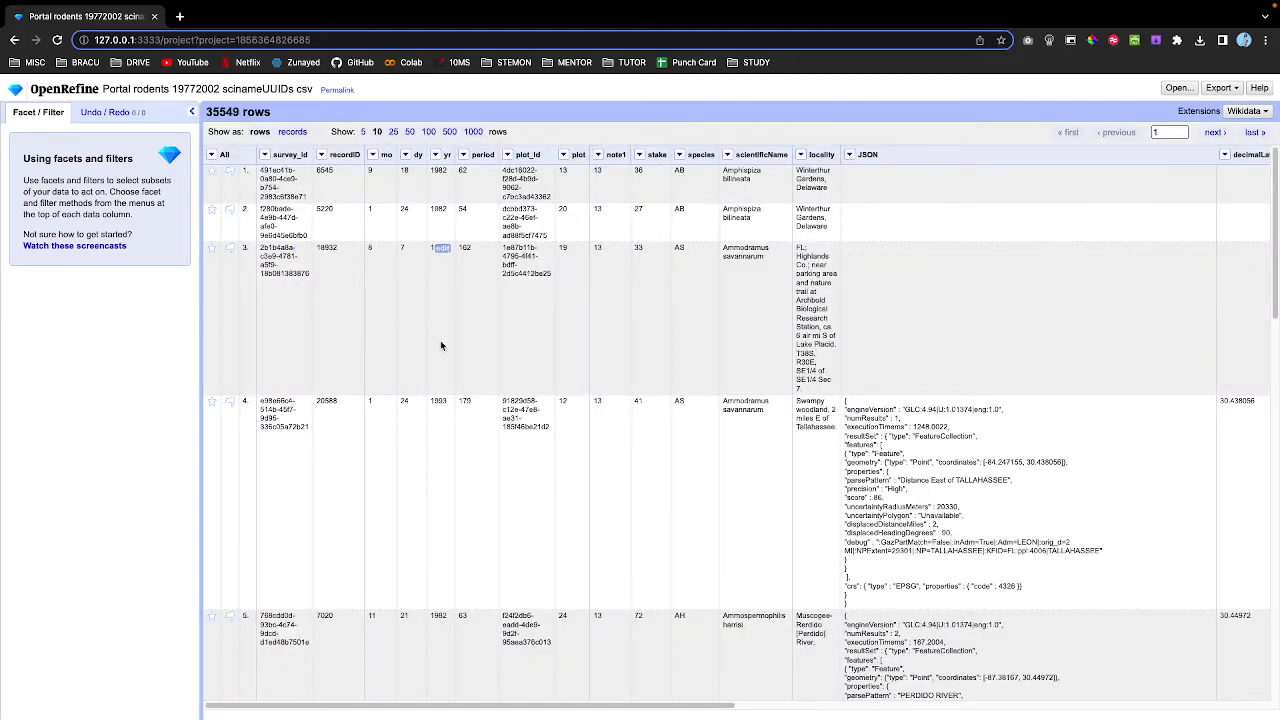
Scroll the new project's grid and show 10 rows per page.
scroll(573, 336, down, 1)
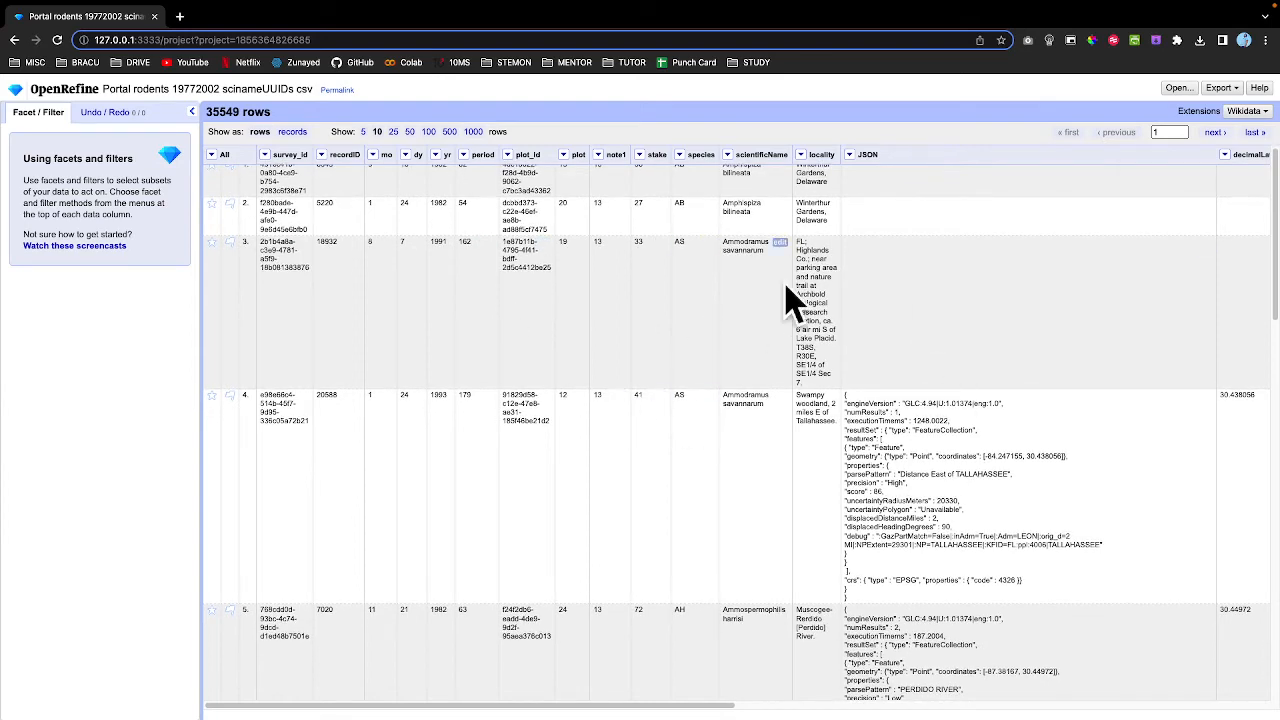
scroll(474, 395, down, 8)
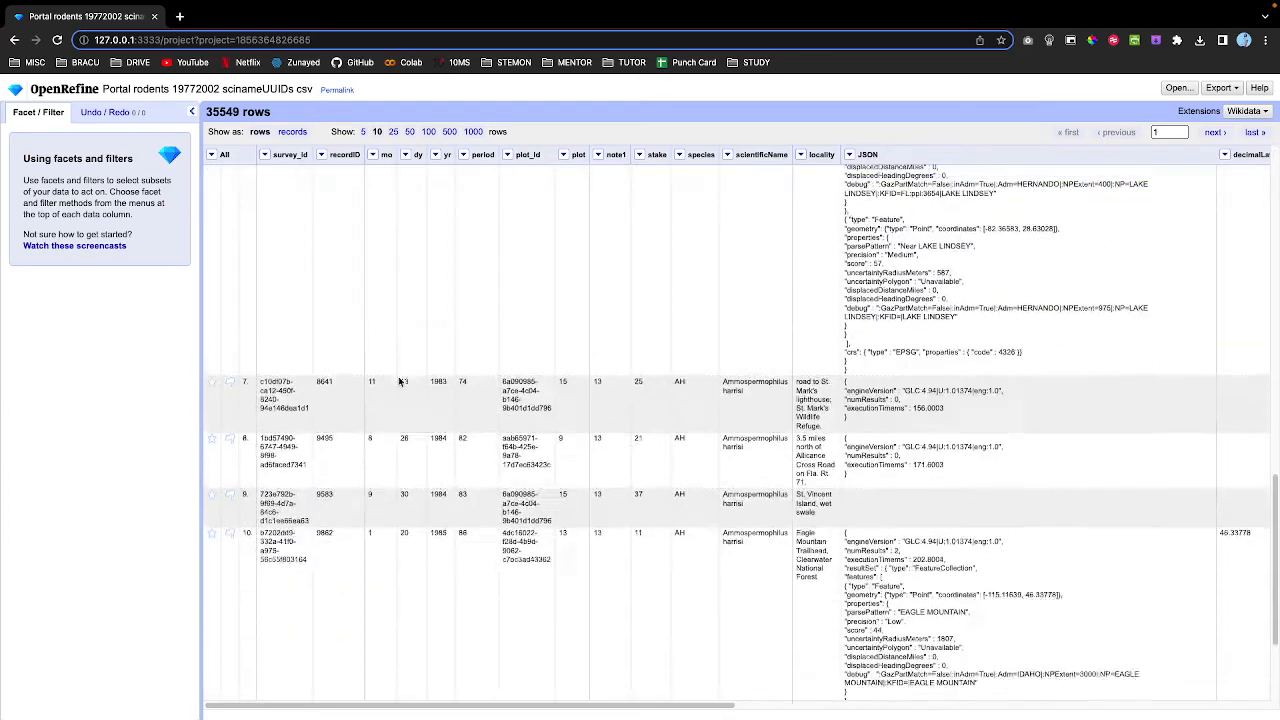
scroll(484, 366, up, 10)
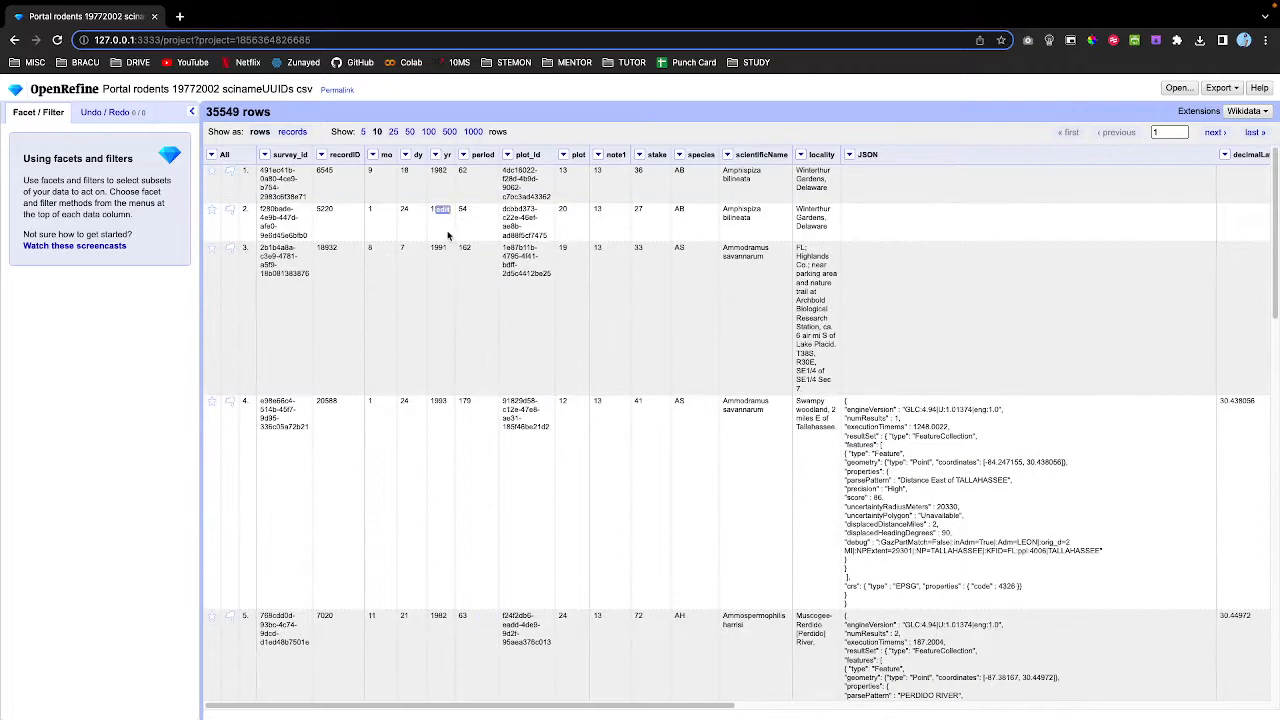
click(378, 134)
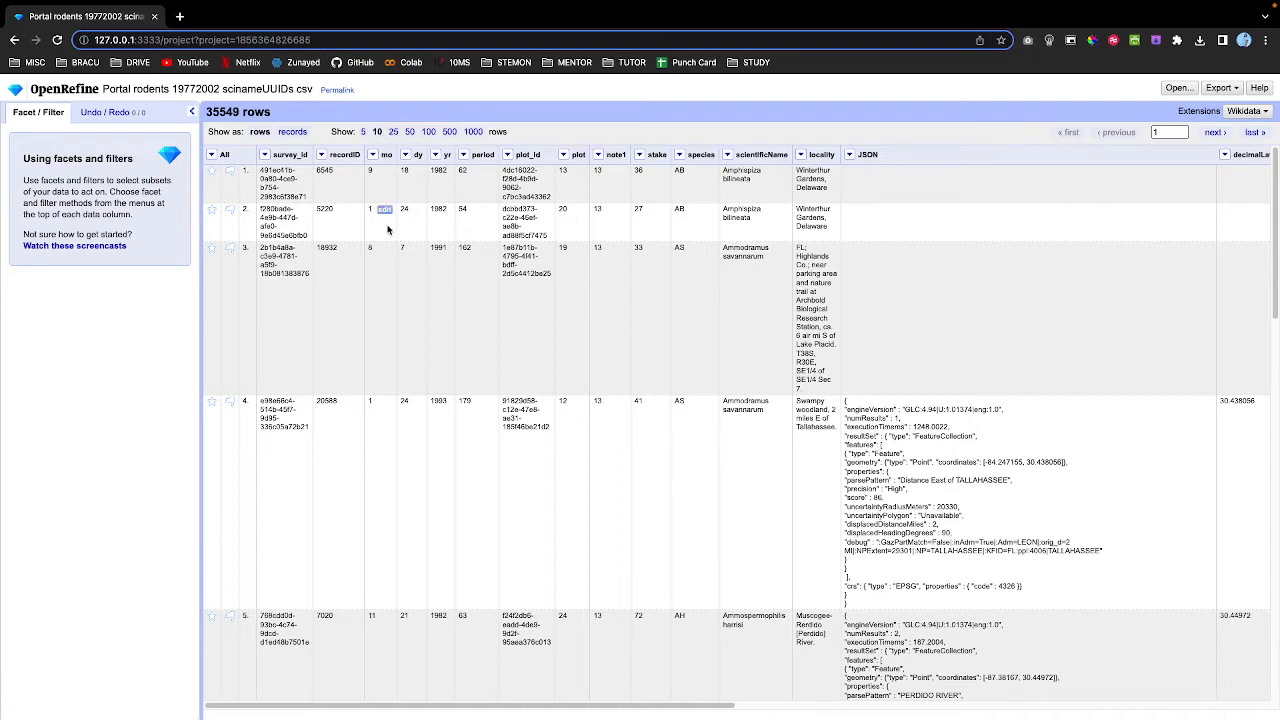
scroll(406, 340, down, 10)
scroll(406, 328, up, 10)
Try 5 rows per page, return to 10, and scroll through the columns.
click(363, 135)
scroll(400, 300, down, 6)
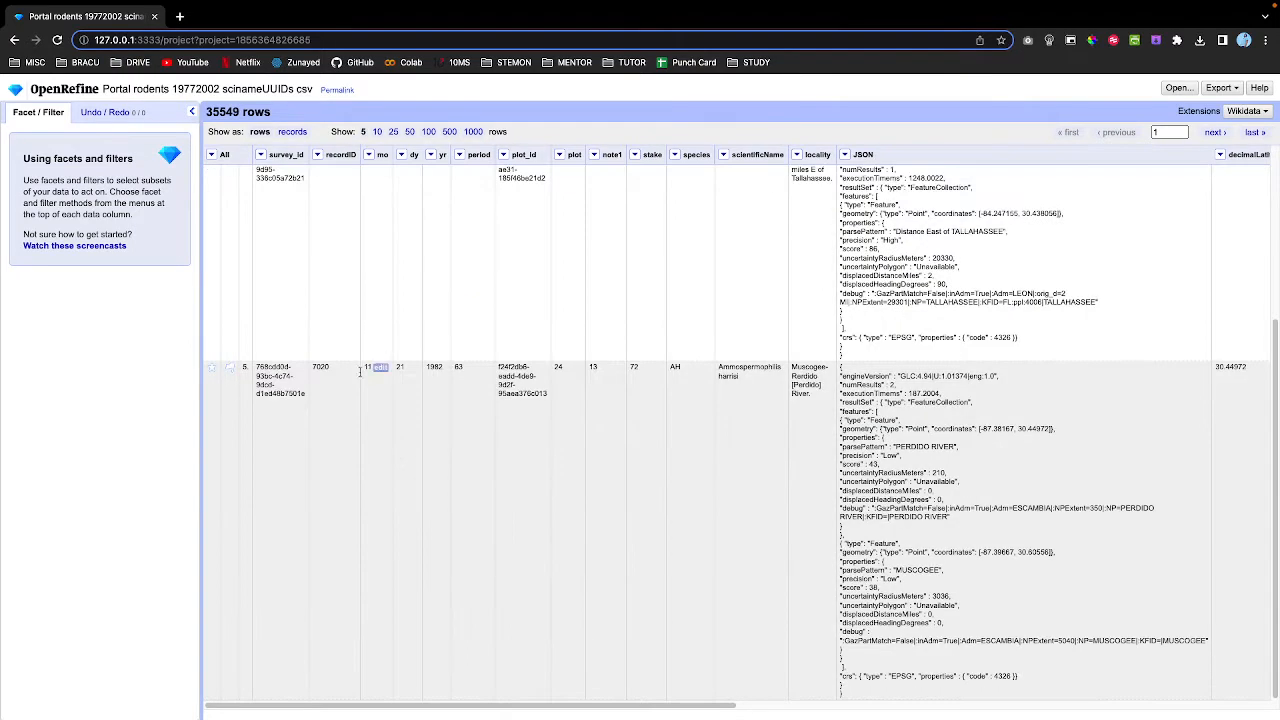
scroll(357, 390, up, 5)
scroll(340, 280, down, 5)
click(377, 135)
scroll(376, 294, down, 5)
scroll(376, 294, up, 5)
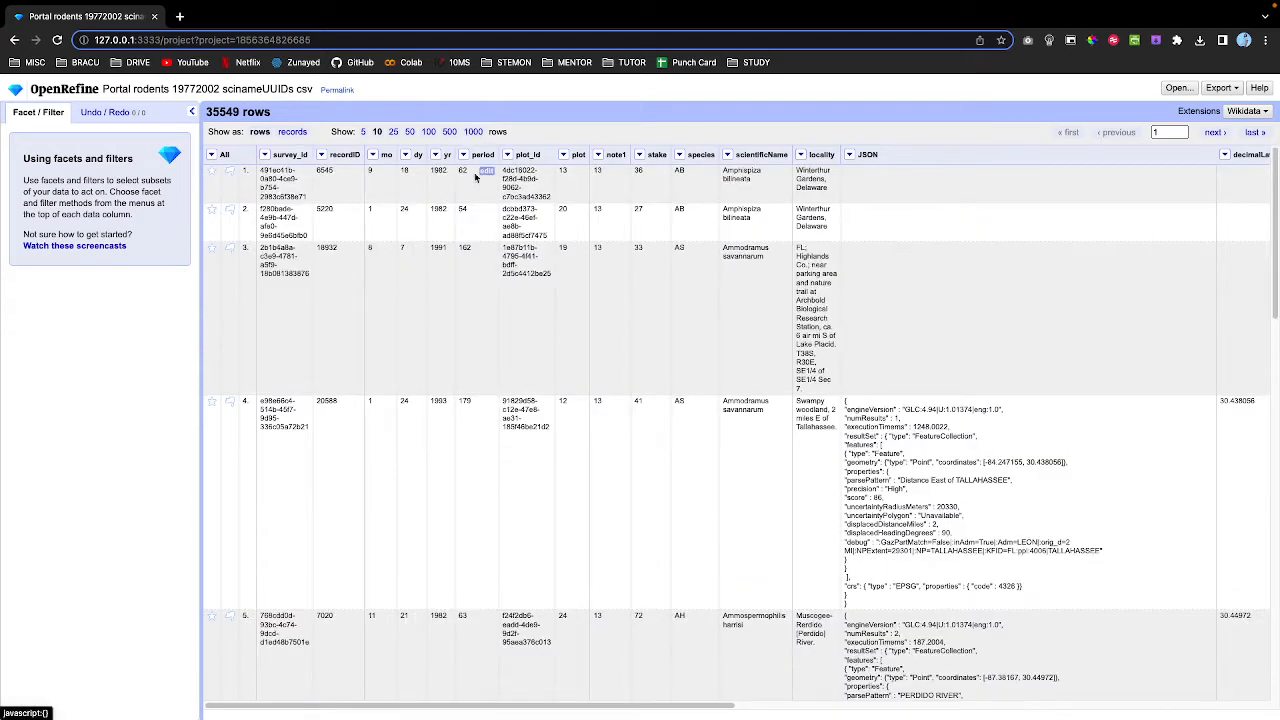
scroll(450, 422, down, 1)
scroll(449, 471, down, 3)
scroll(314, 277, up, 3)
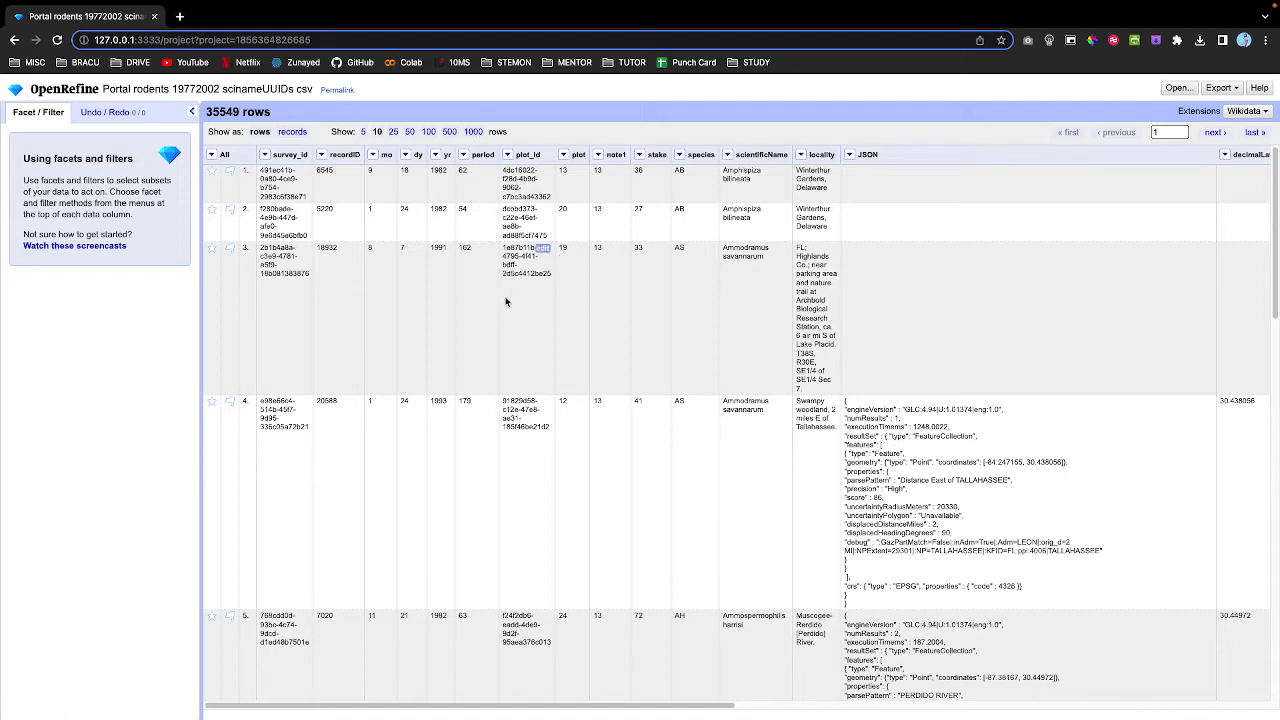
scroll(506, 302, down, 12)
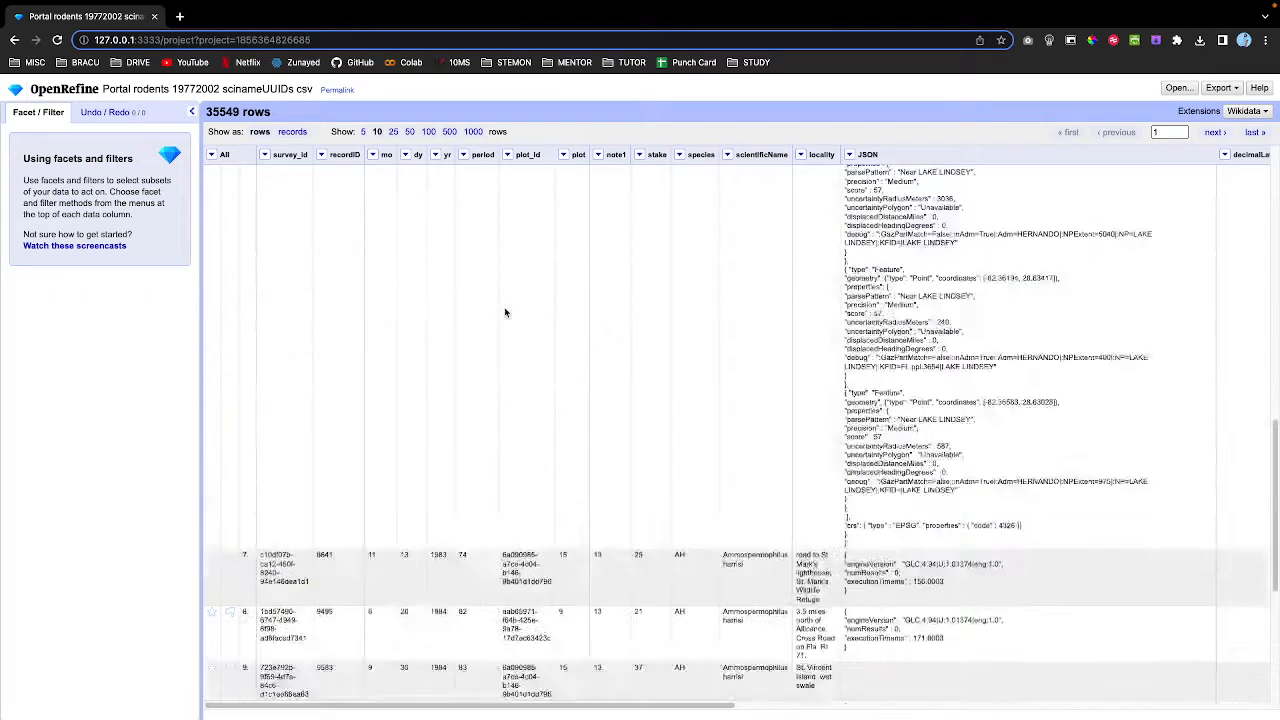
scroll(506, 313, up, 10)
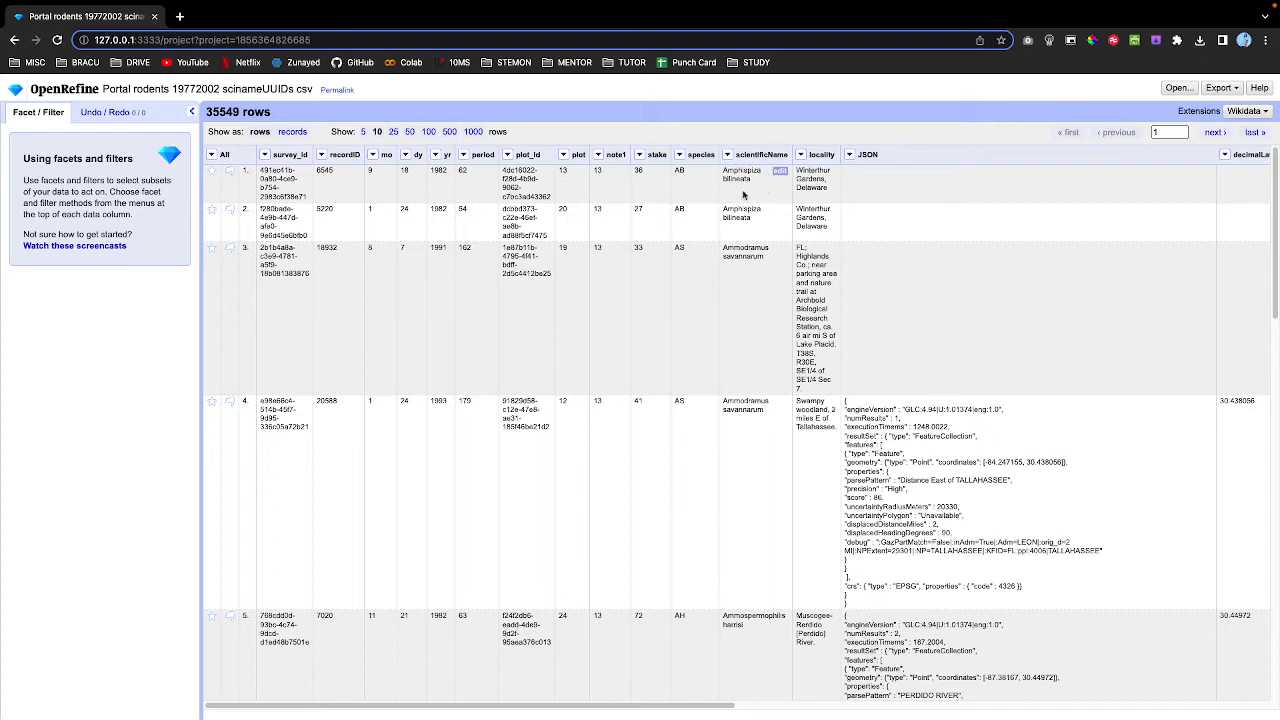
scroll(748, 440, down, 3)
scroll(755, 465, up, 3)
scroll(900, 240, right, 10)
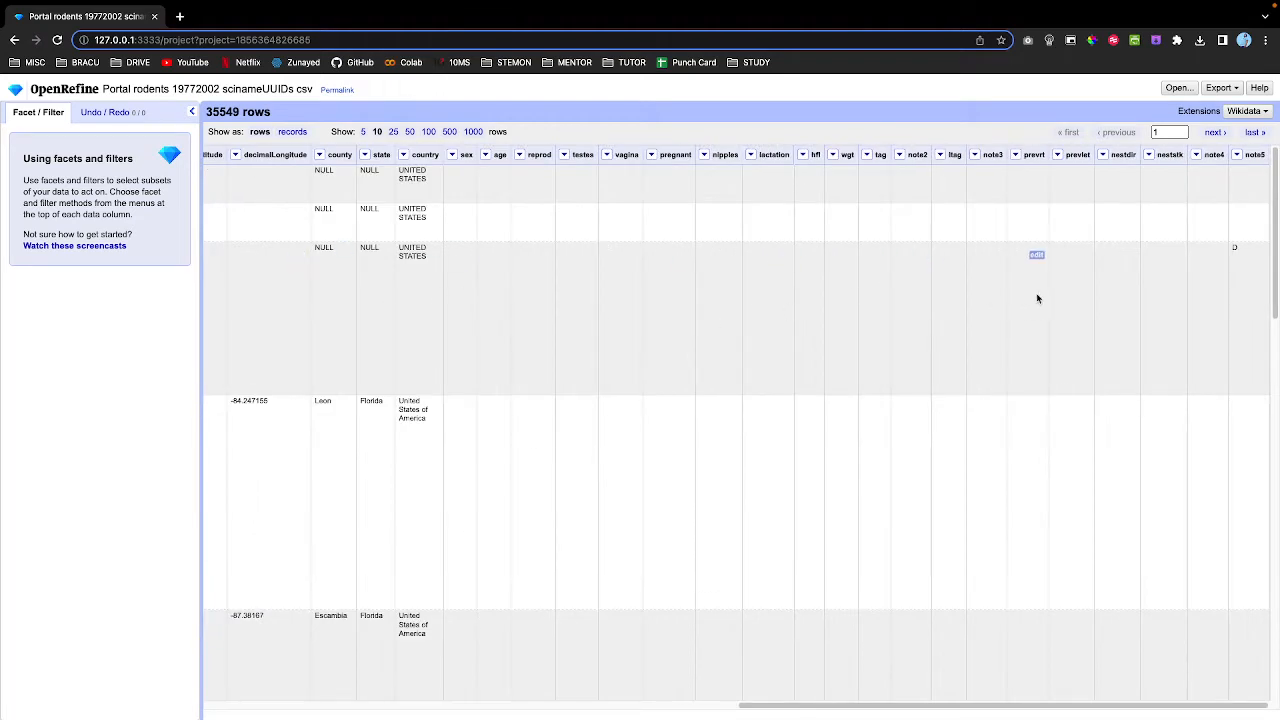
scroll(1069, 293, left, 10)
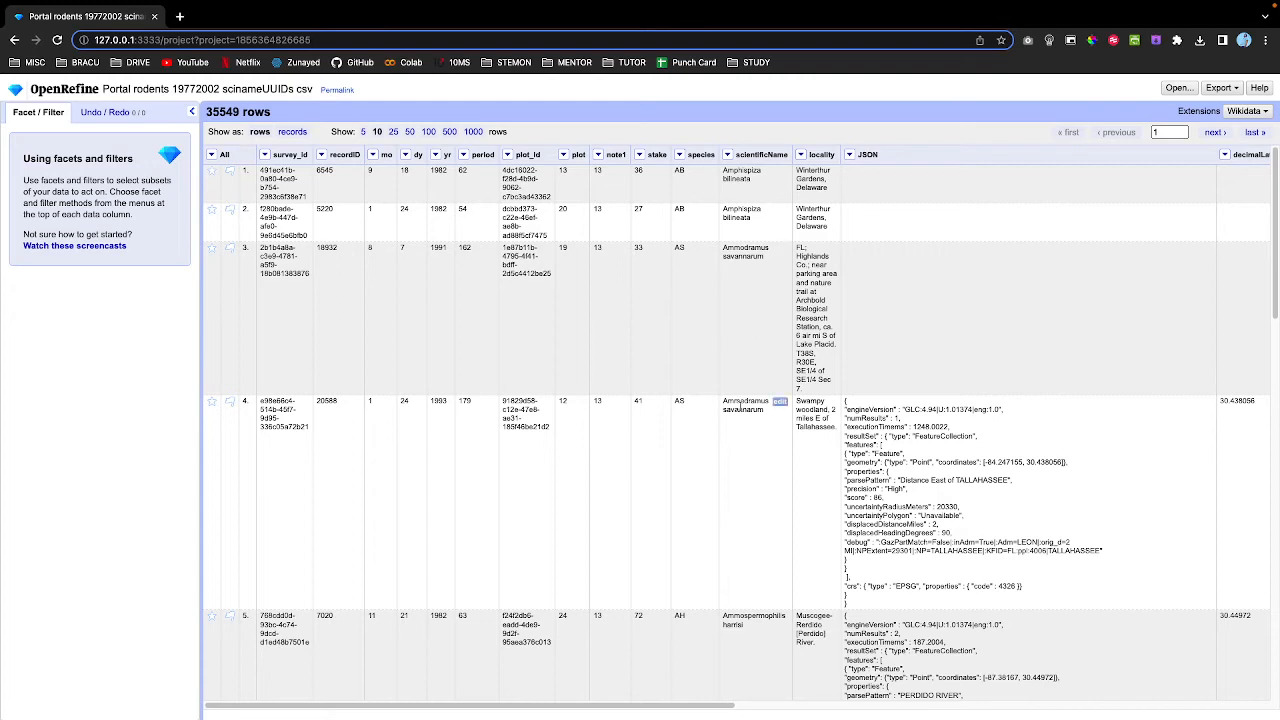
scroll(740, 417, down, 2)
scroll(740, 417, up, 2)
scroll(745, 421, down, 5)
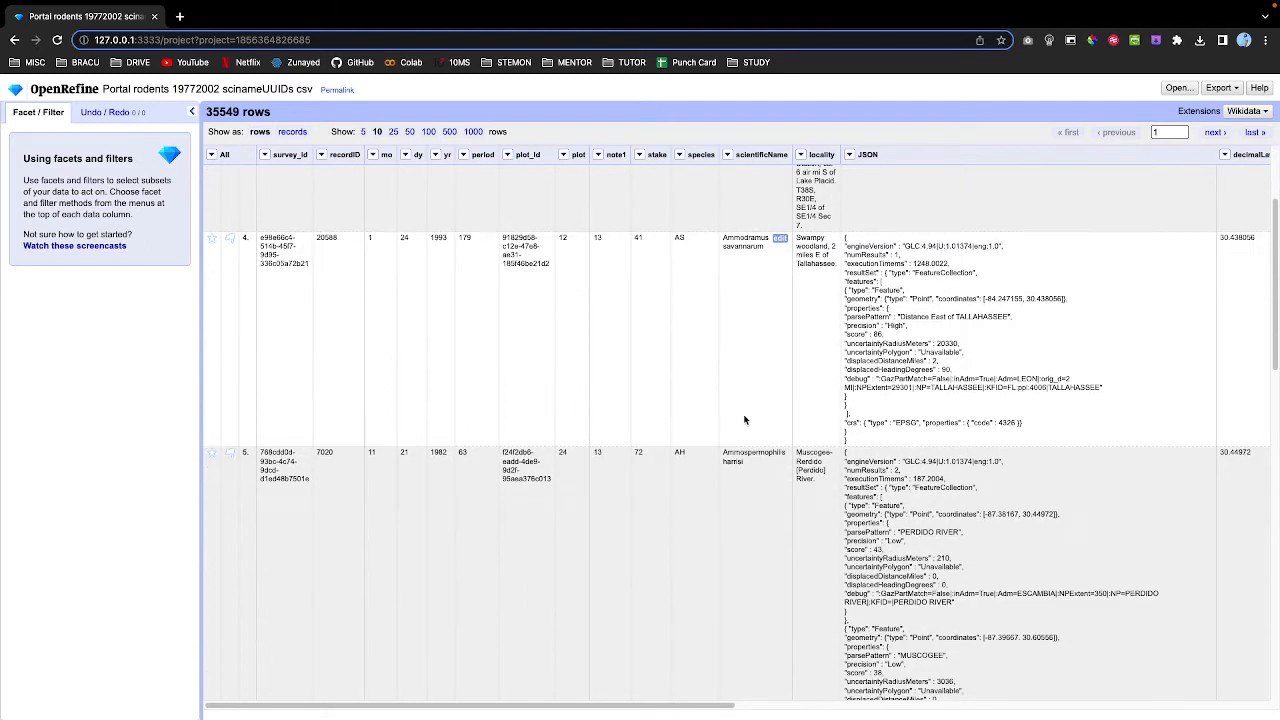
scroll(745, 421, up, 5)
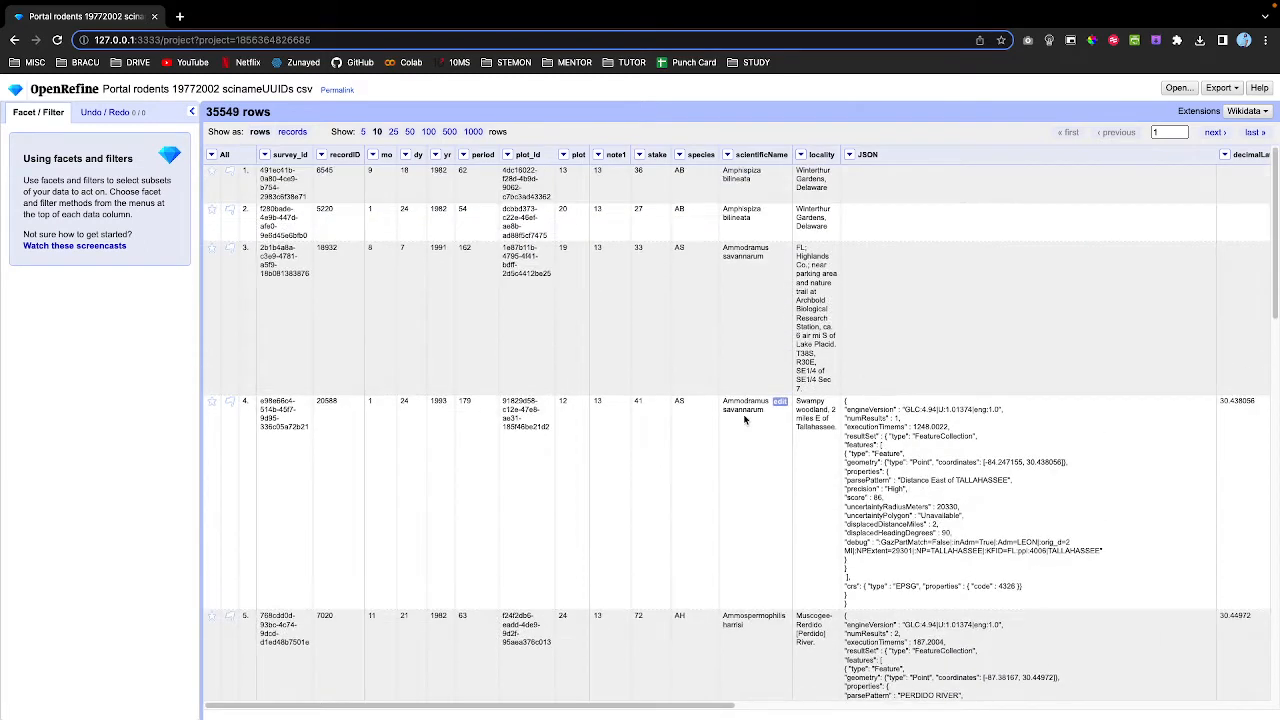
Add a text facet on scientificName and scroll its 28 choices for variant spellings.
click(729, 155)
mouse_move(737, 176)
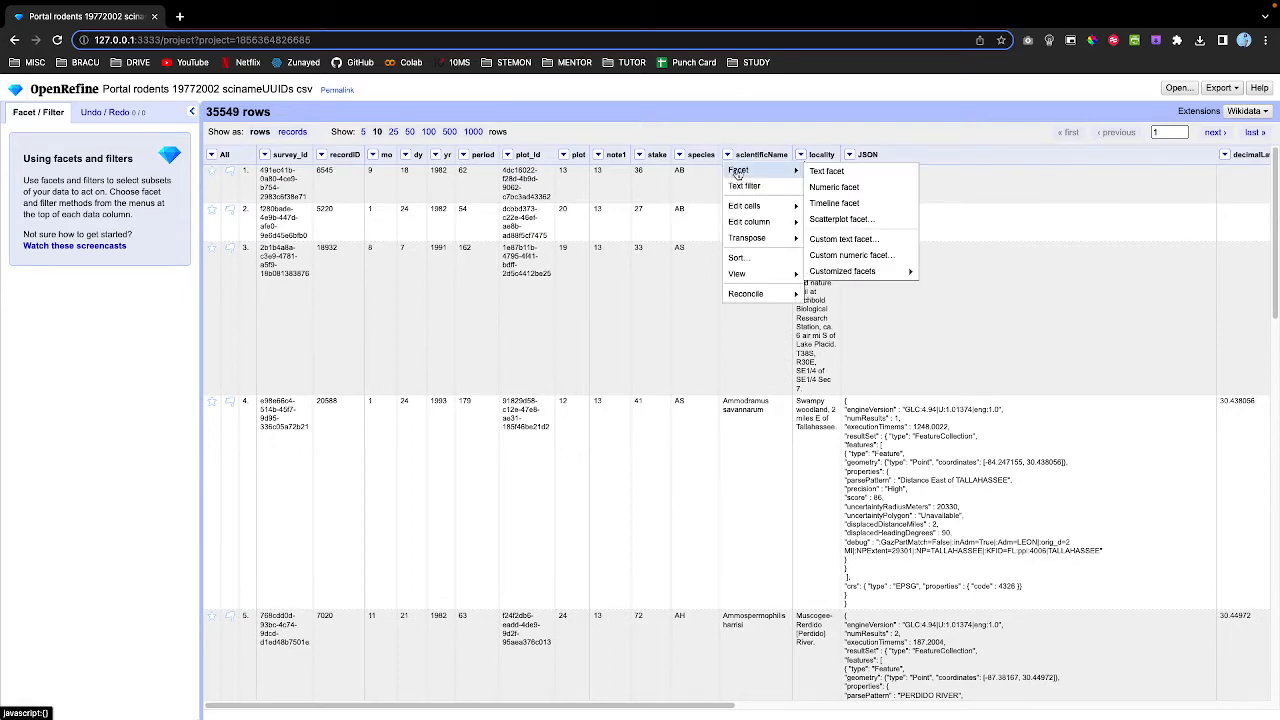
click(826, 171)
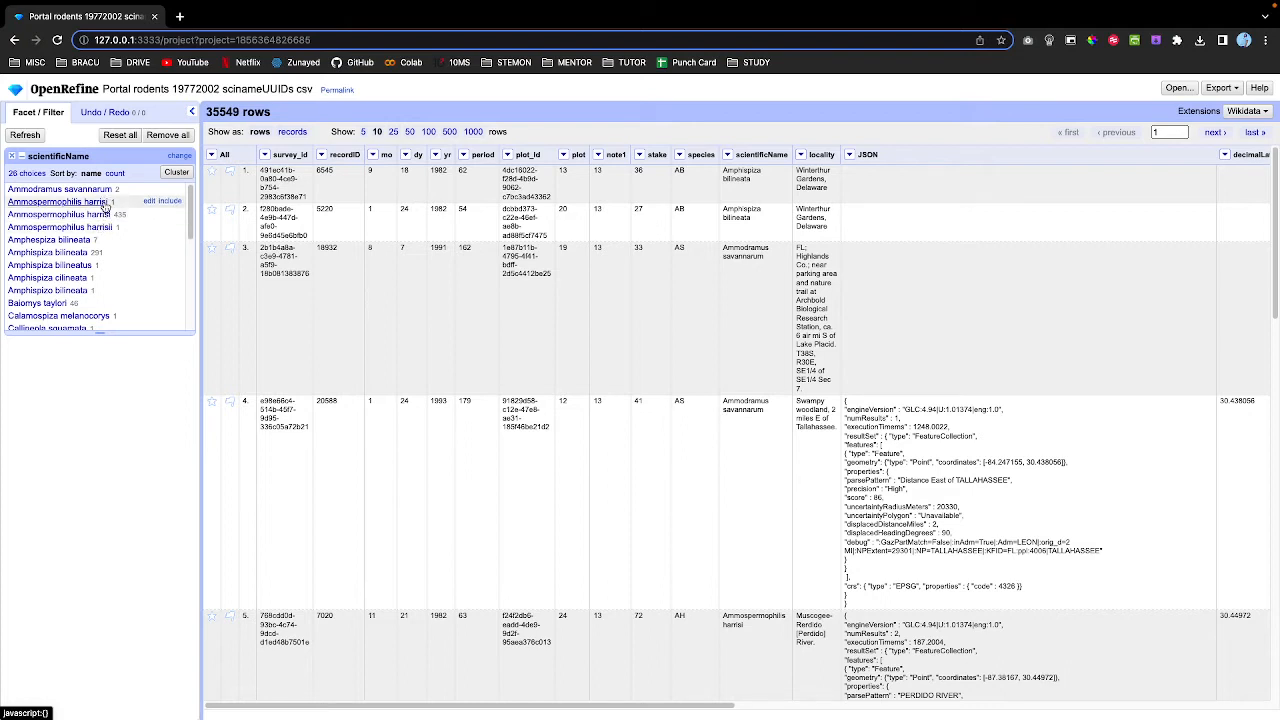
scroll(100, 215, down, 1)
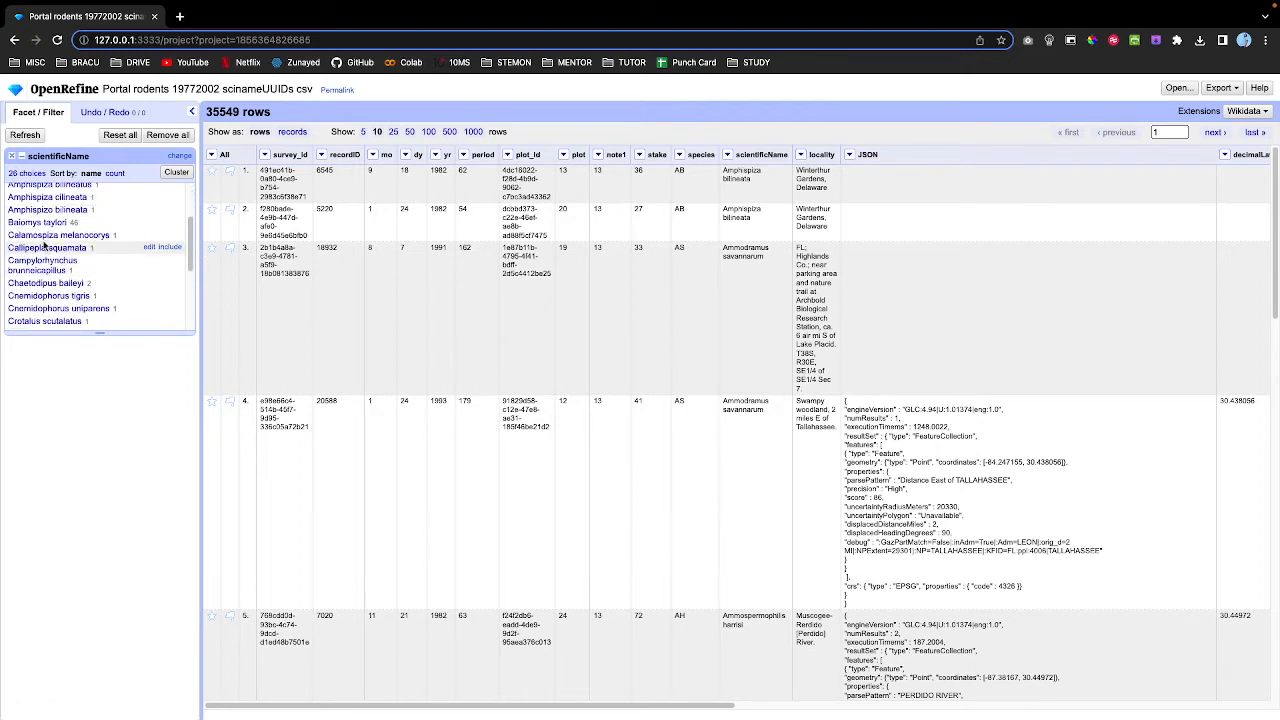
scroll(70, 237, up, 1)
scroll(70, 237, down, 3)
scroll(70, 275, down, 4)
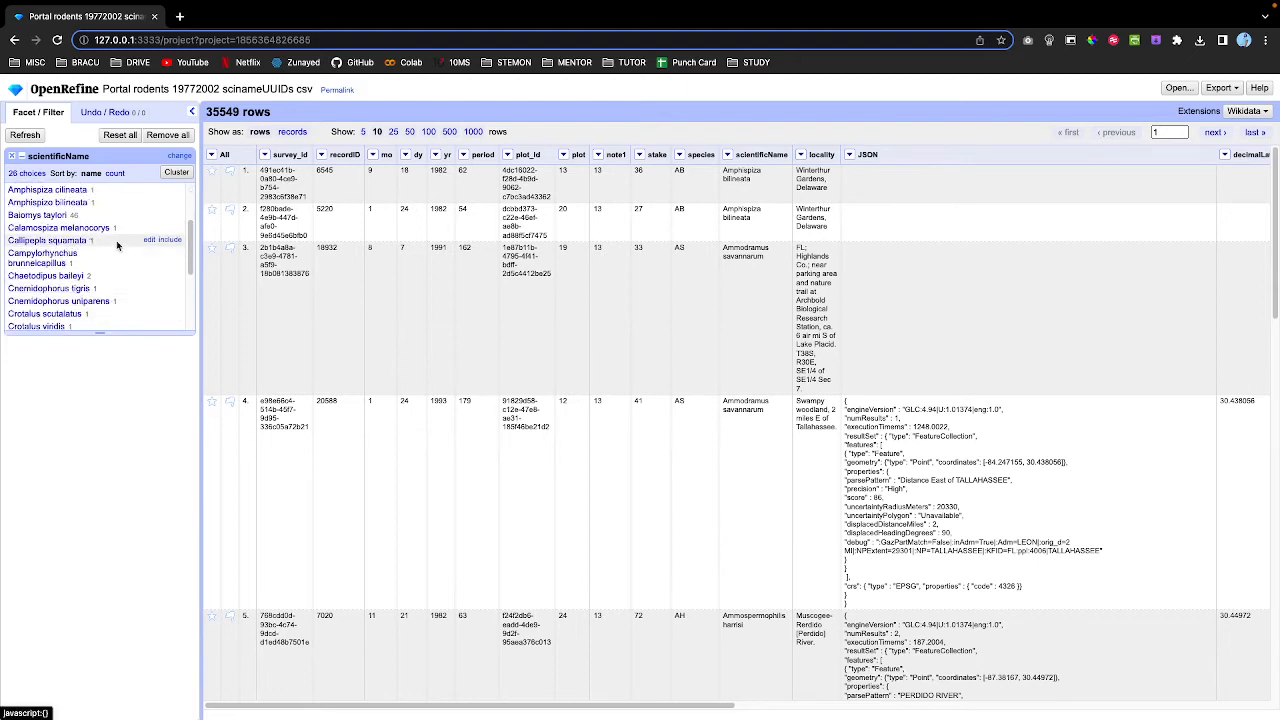
scroll(122, 240, up, 1)
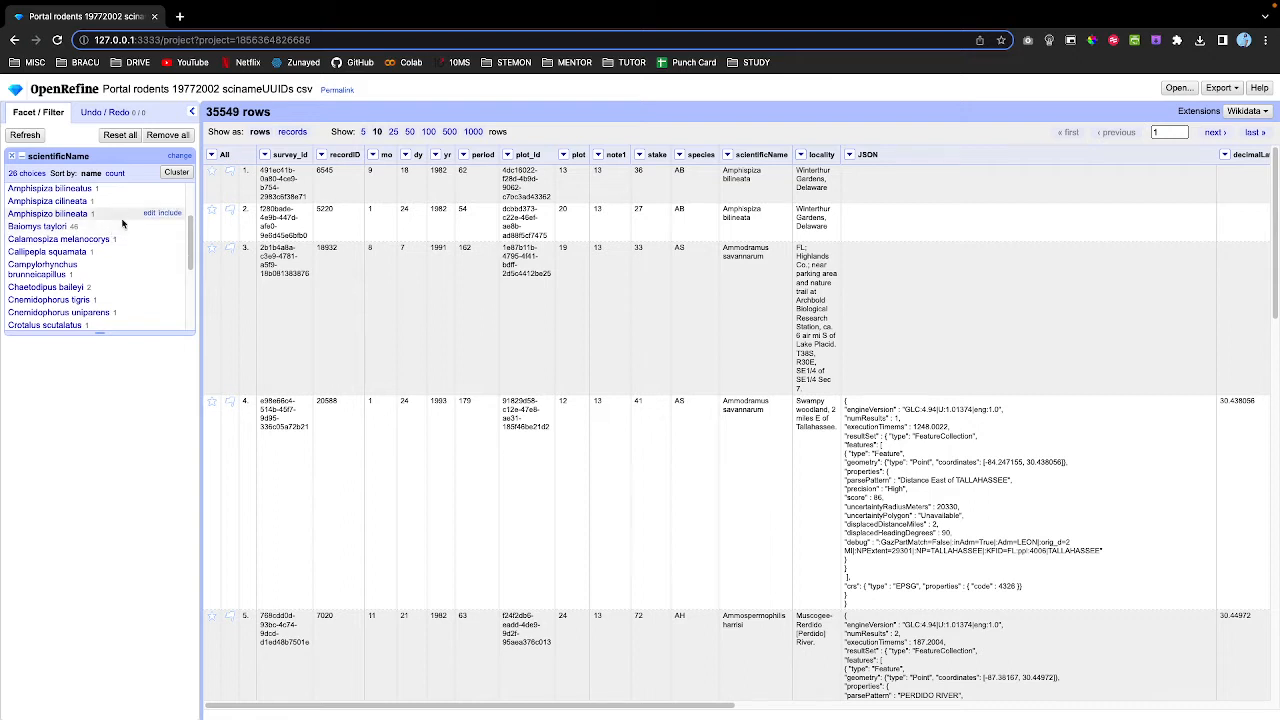
click(435, 155)
mouse_move(440, 173)
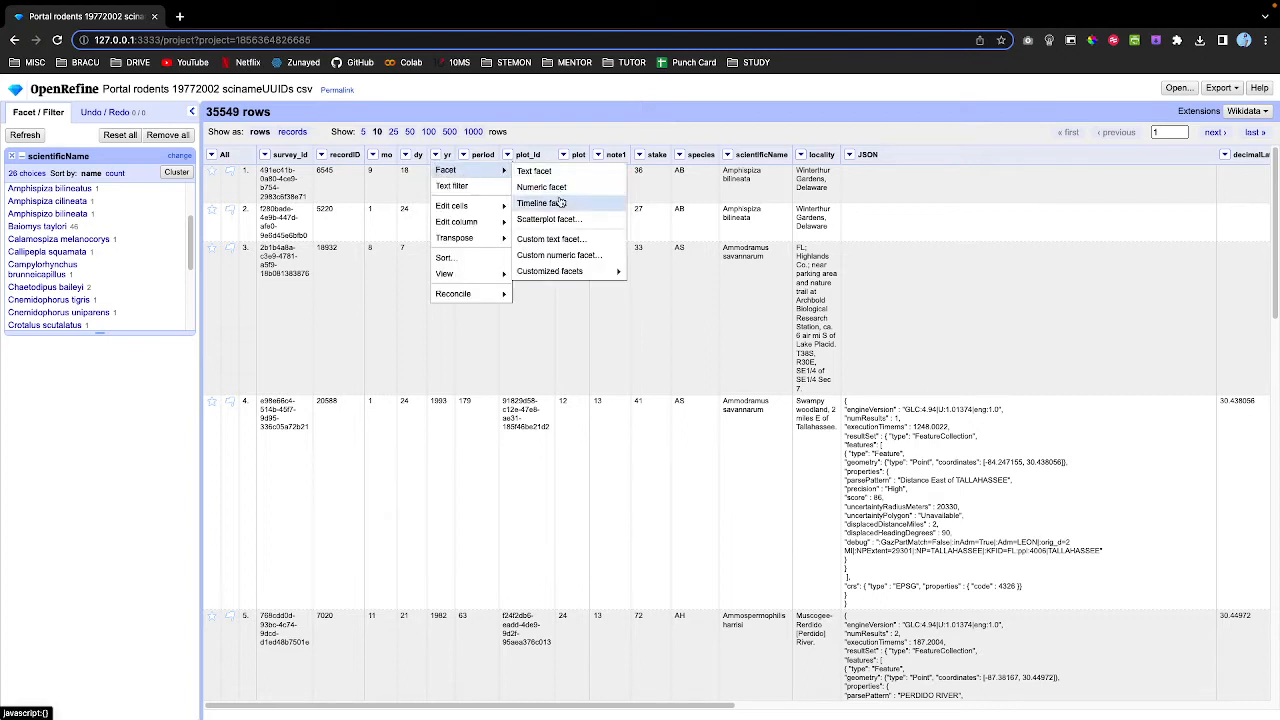
click(550, 203)
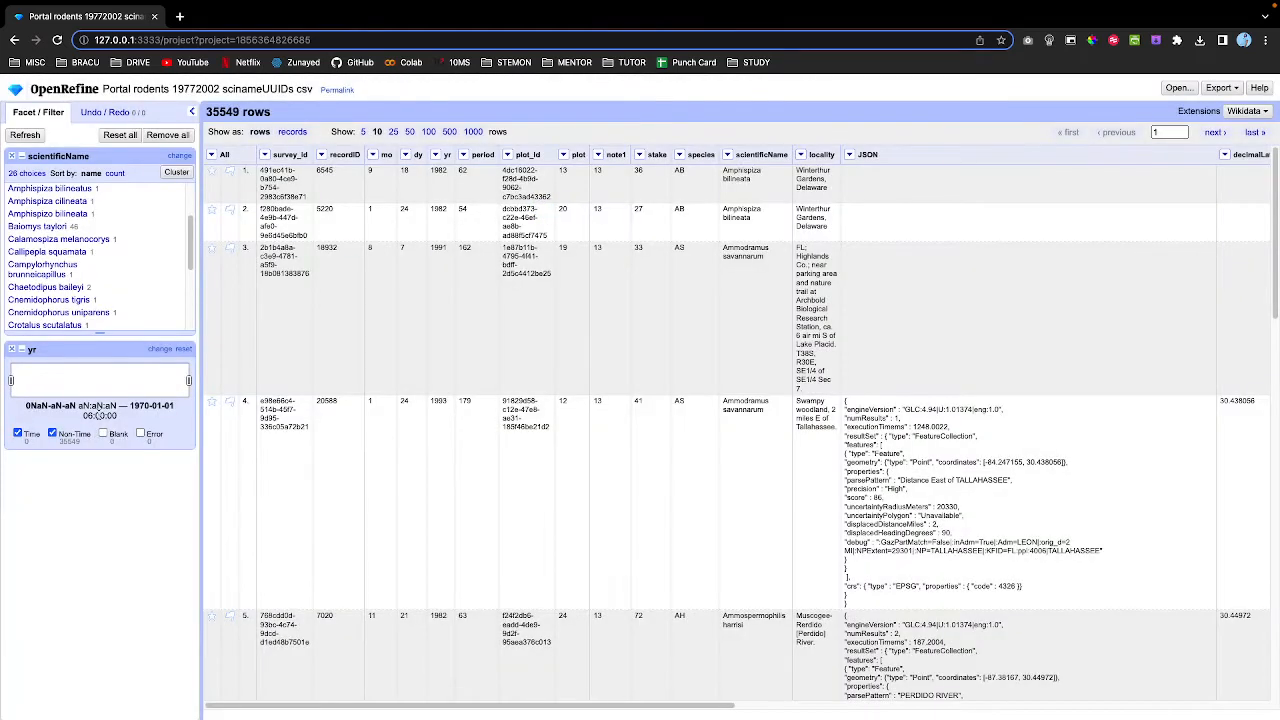
click(53, 433)
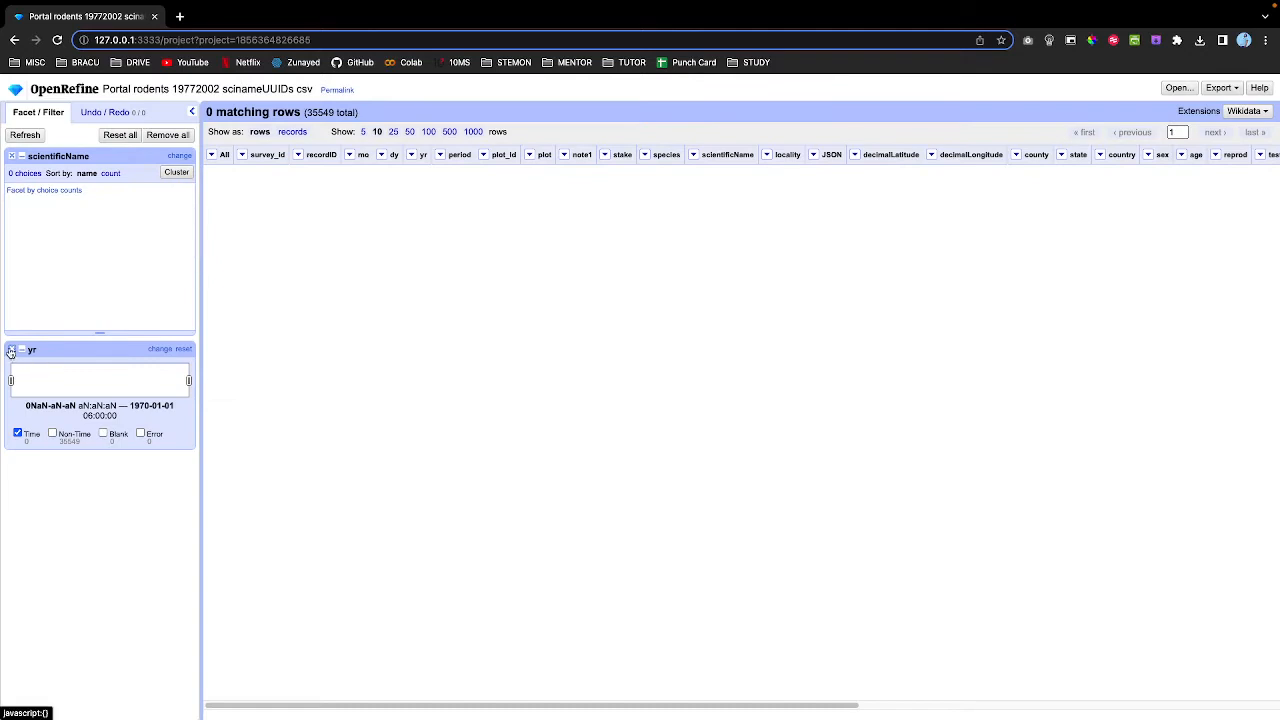
click(11, 349)
click(435, 154)
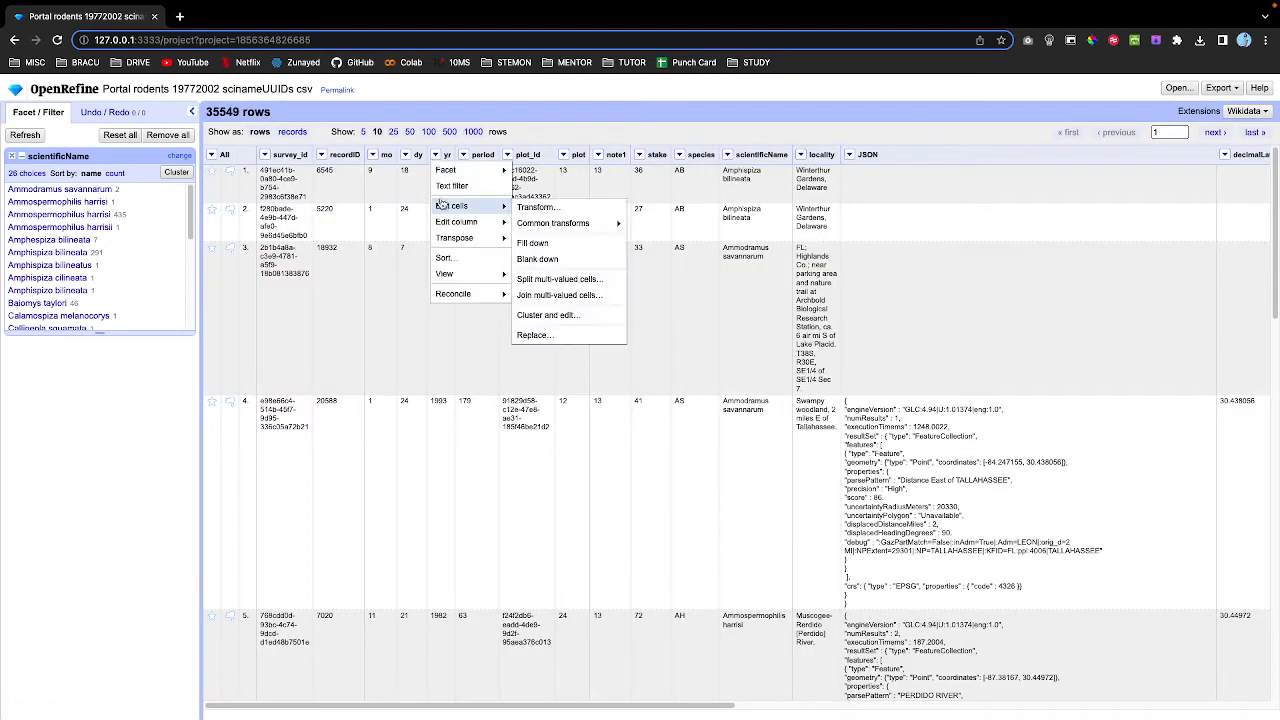
mouse_move(470, 170)
click(540, 186)
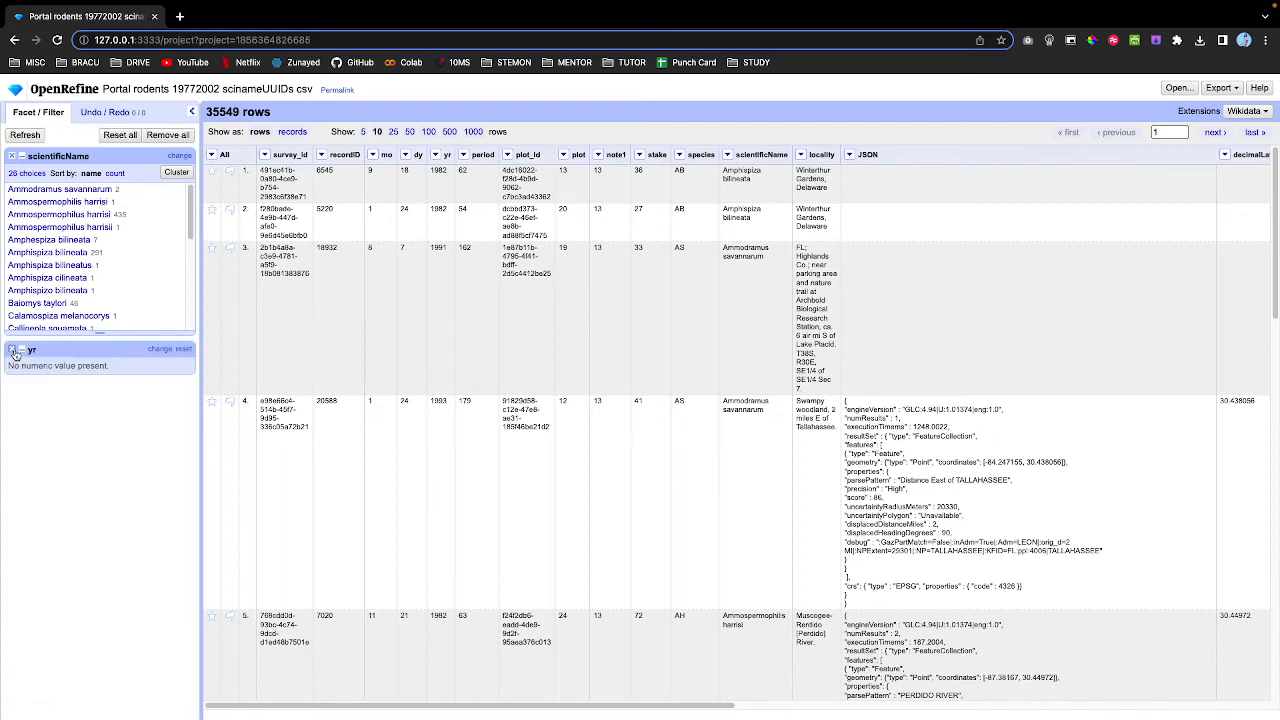
click(12, 350)
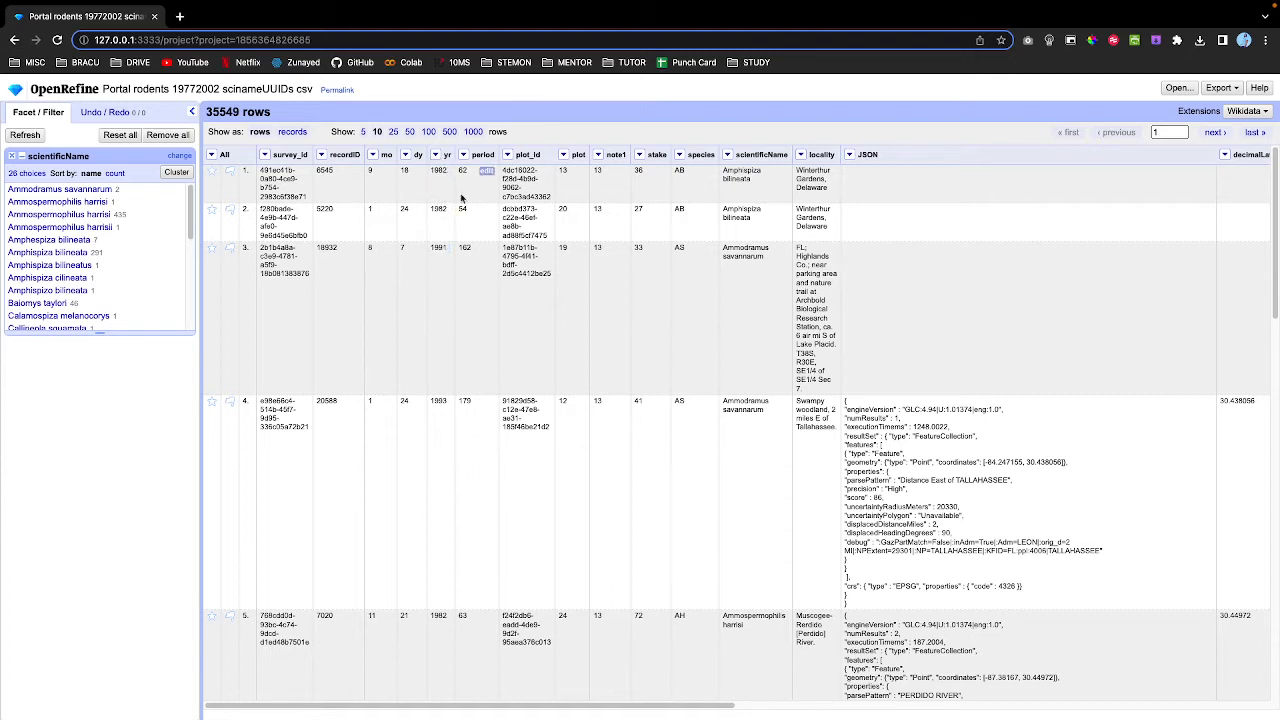
Convert every yr cell to a number with the To number transform.
scroll(436, 165, down, 1)
click(436, 155)
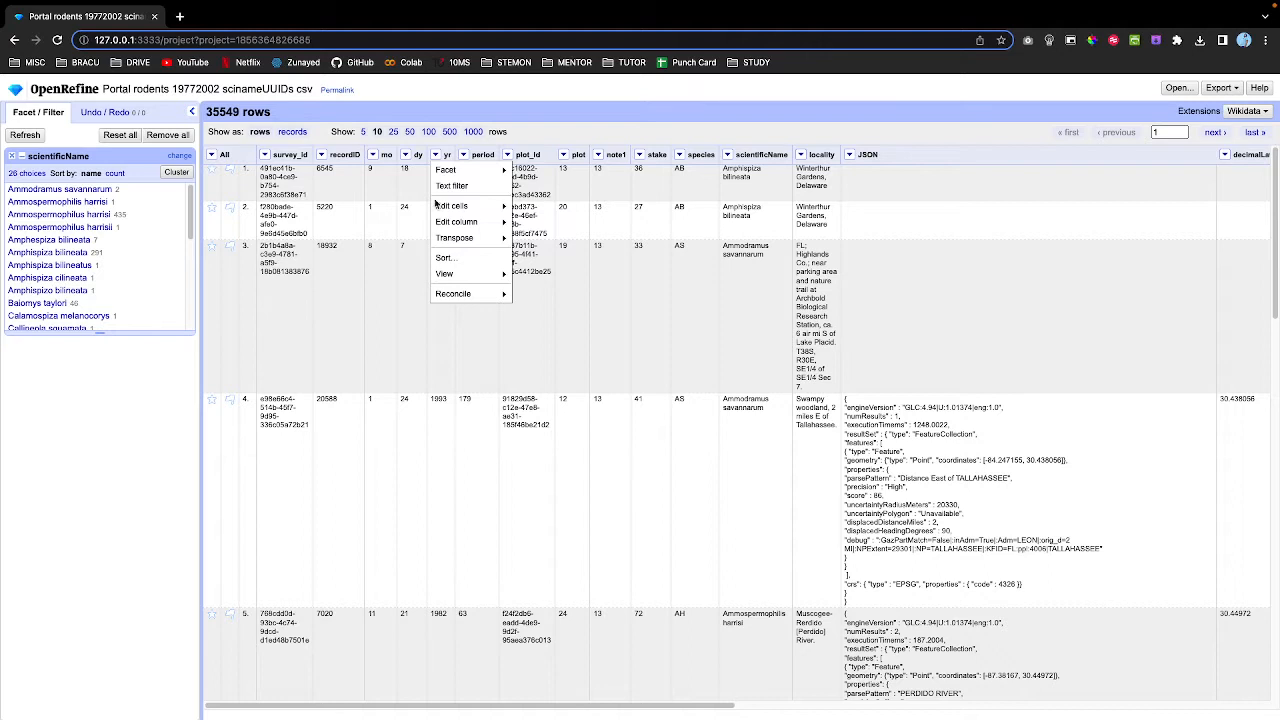
mouse_move(438, 205)
mouse_move(524, 224)
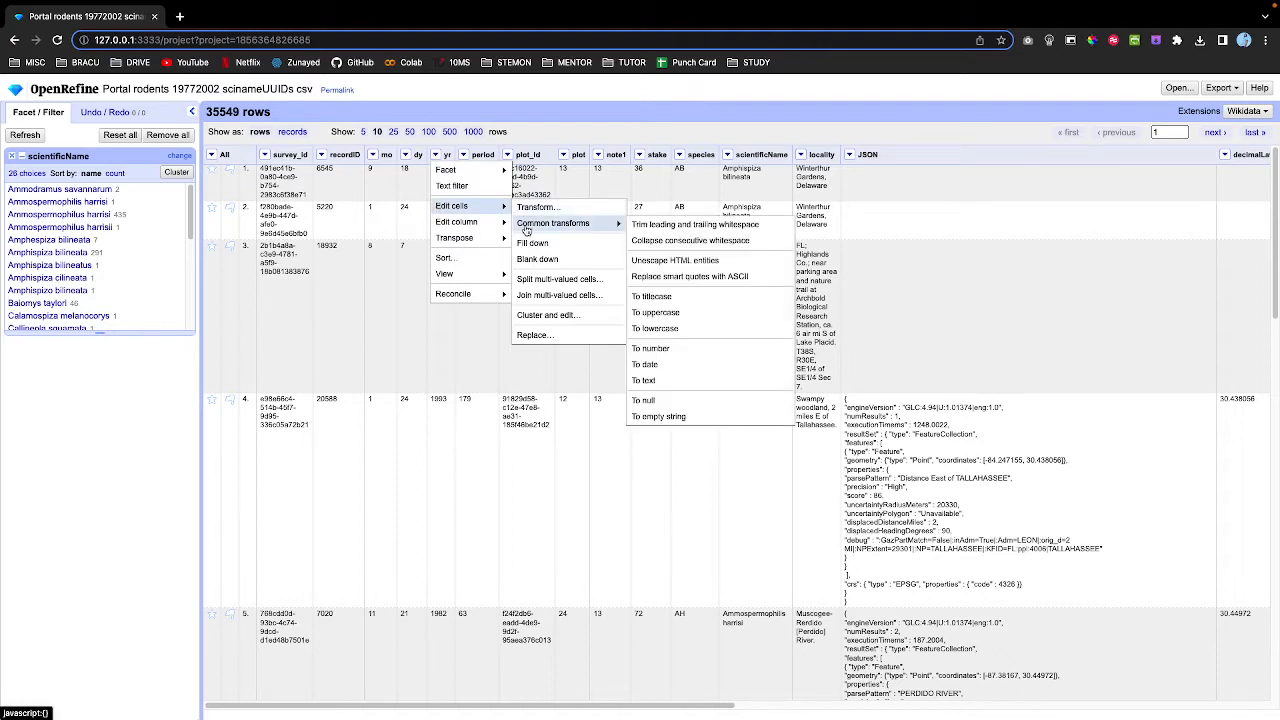
click(645, 349)
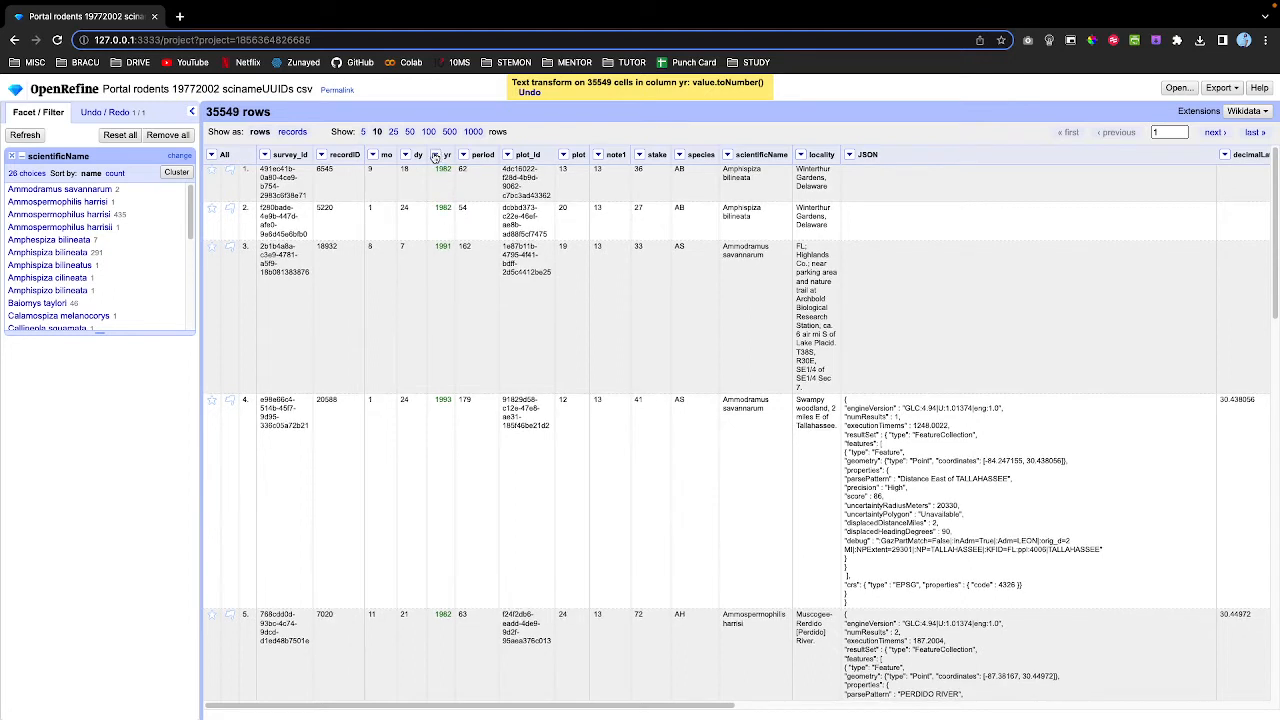
Add a numeric facet on yr covering 1977 to 2003.
click(435, 157)
mouse_move(485, 172)
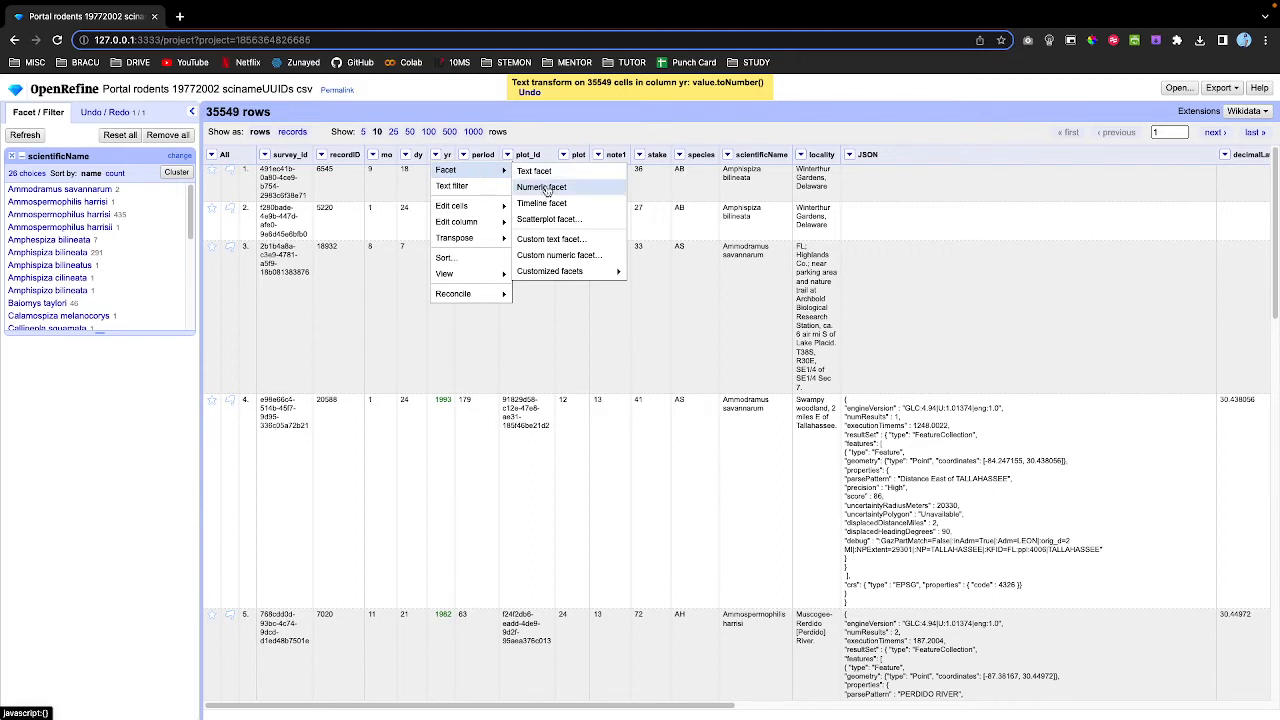
click(542, 187)
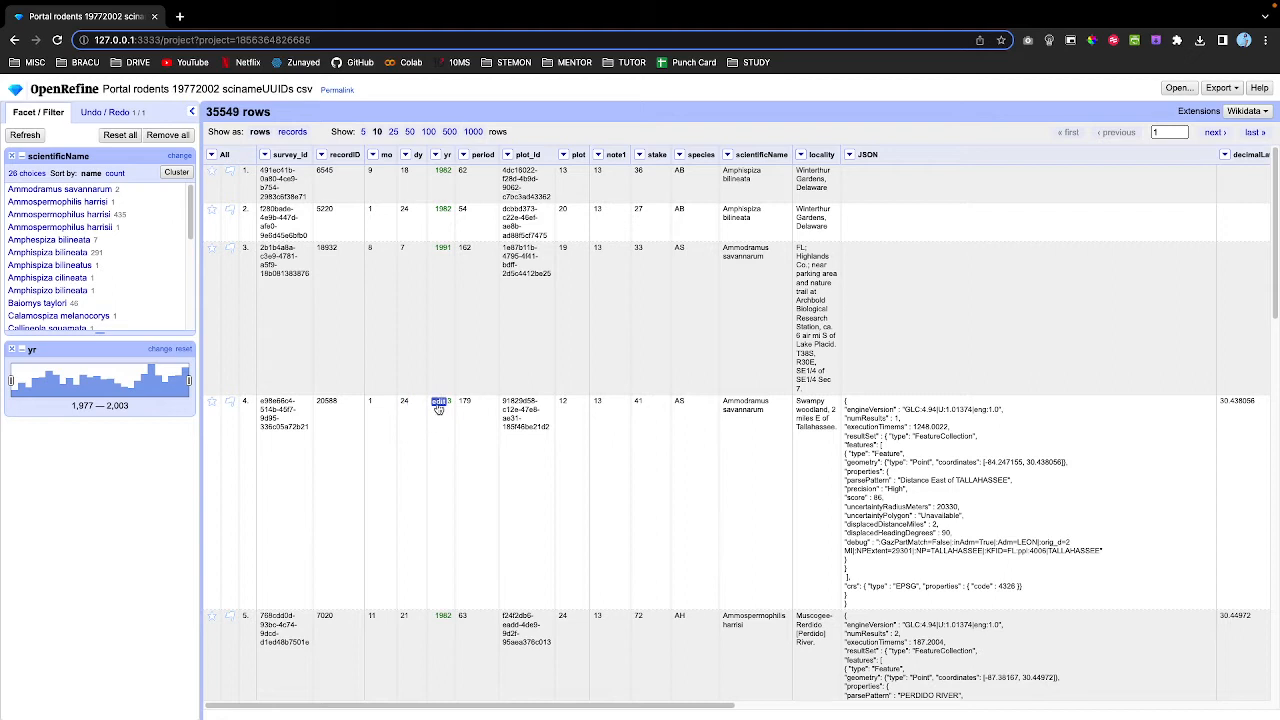
Convert the yr values to dates with the To date transform.
click(436, 156)
mouse_move(452, 208)
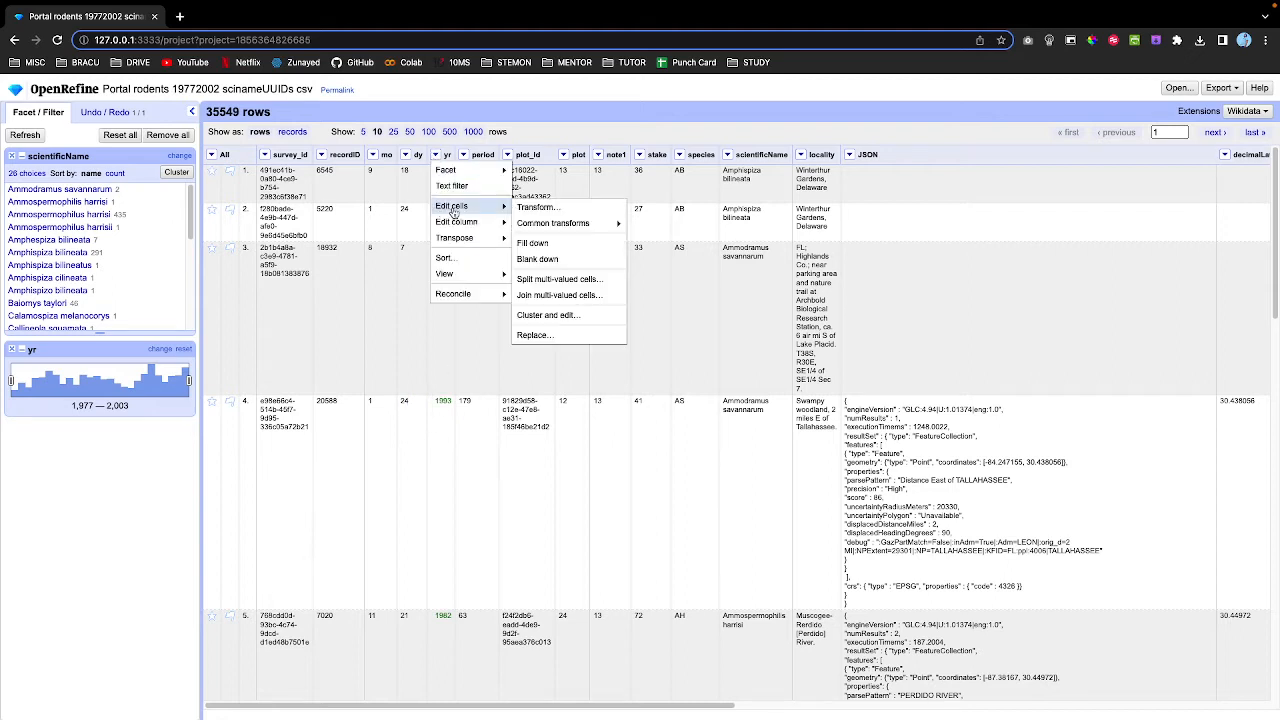
mouse_move(540, 226)
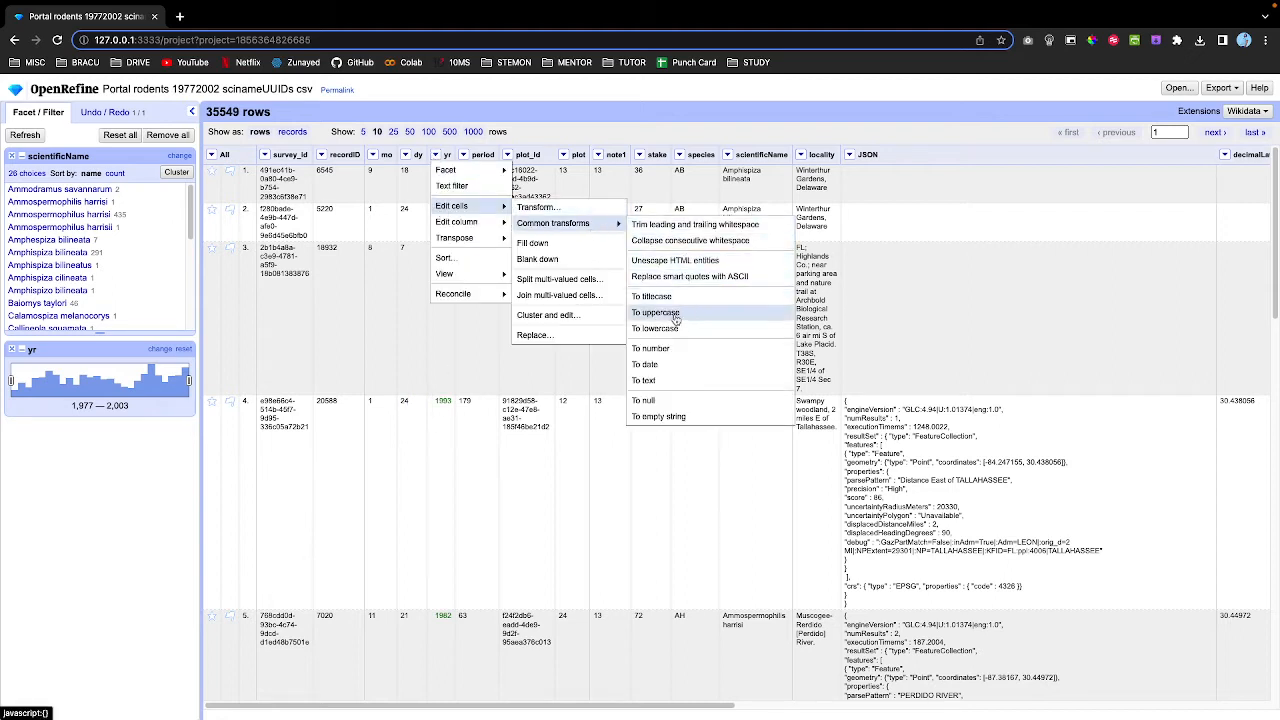
click(658, 365)
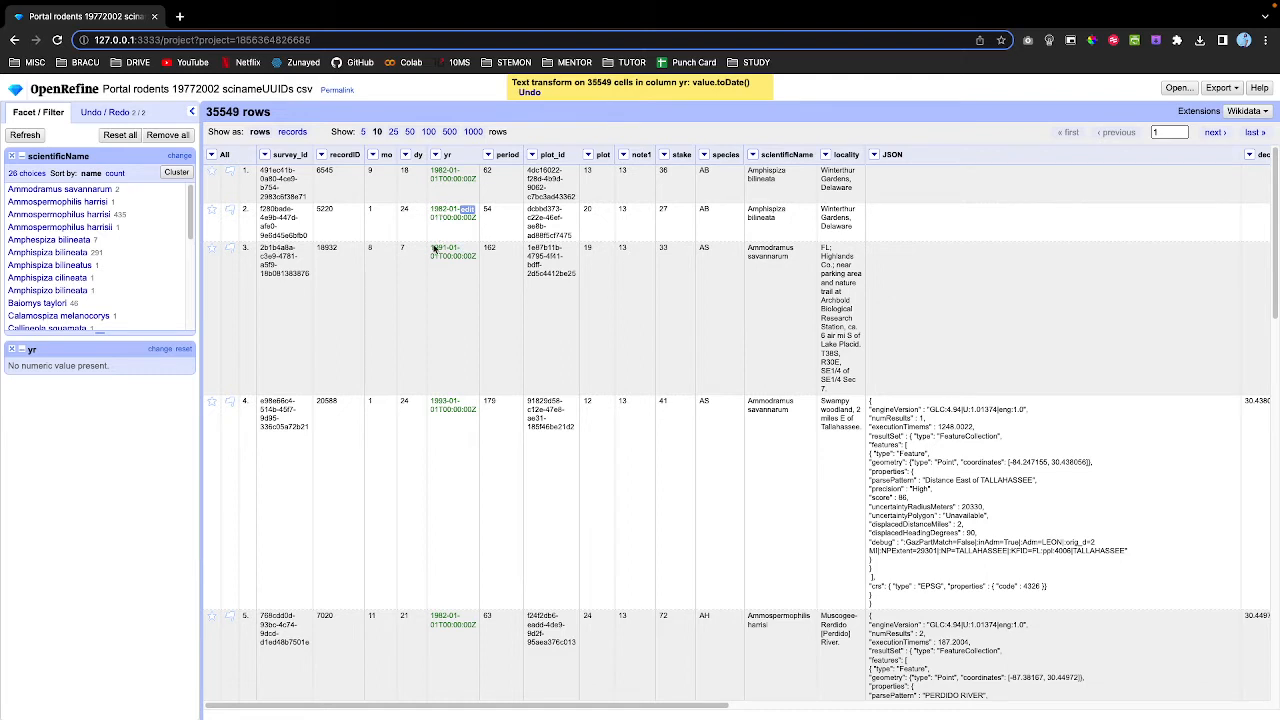
Add a yr timeline facet spanning 1977-01-01 to 2002-01-01.
scroll(434, 357, down, 3)
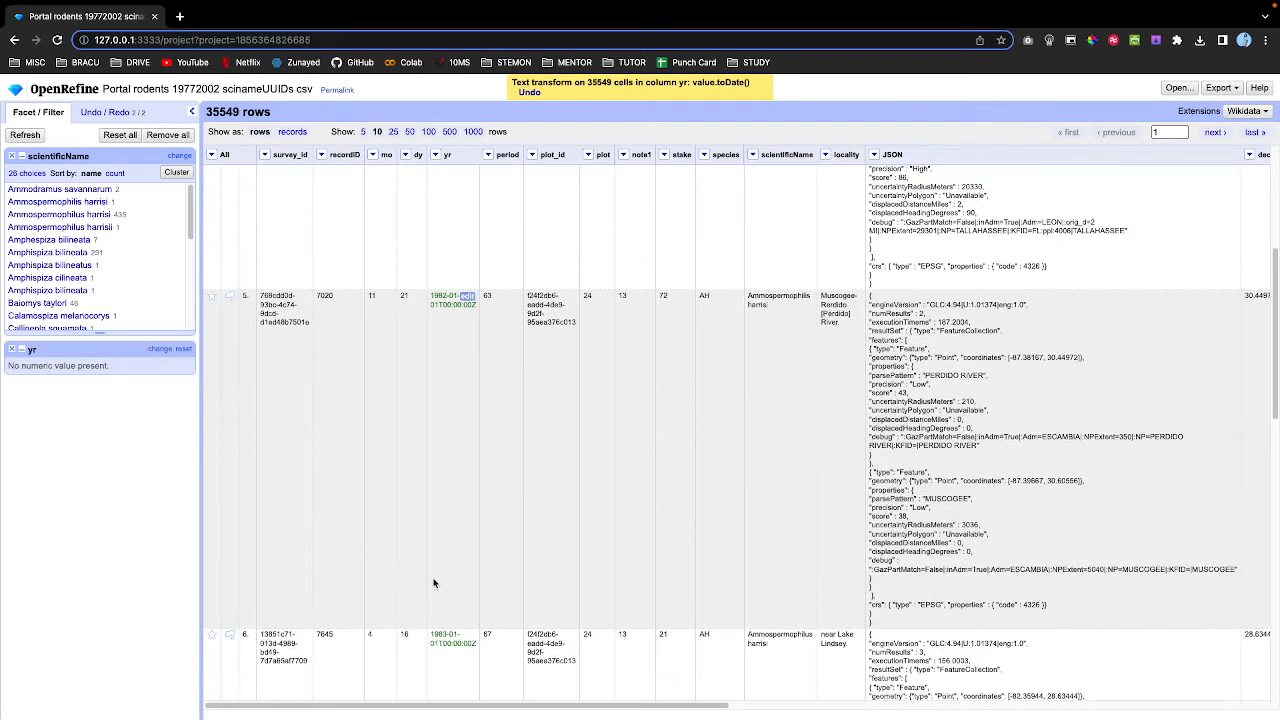
scroll(440, 600, down, 1)
scroll(452, 419, up, 4)
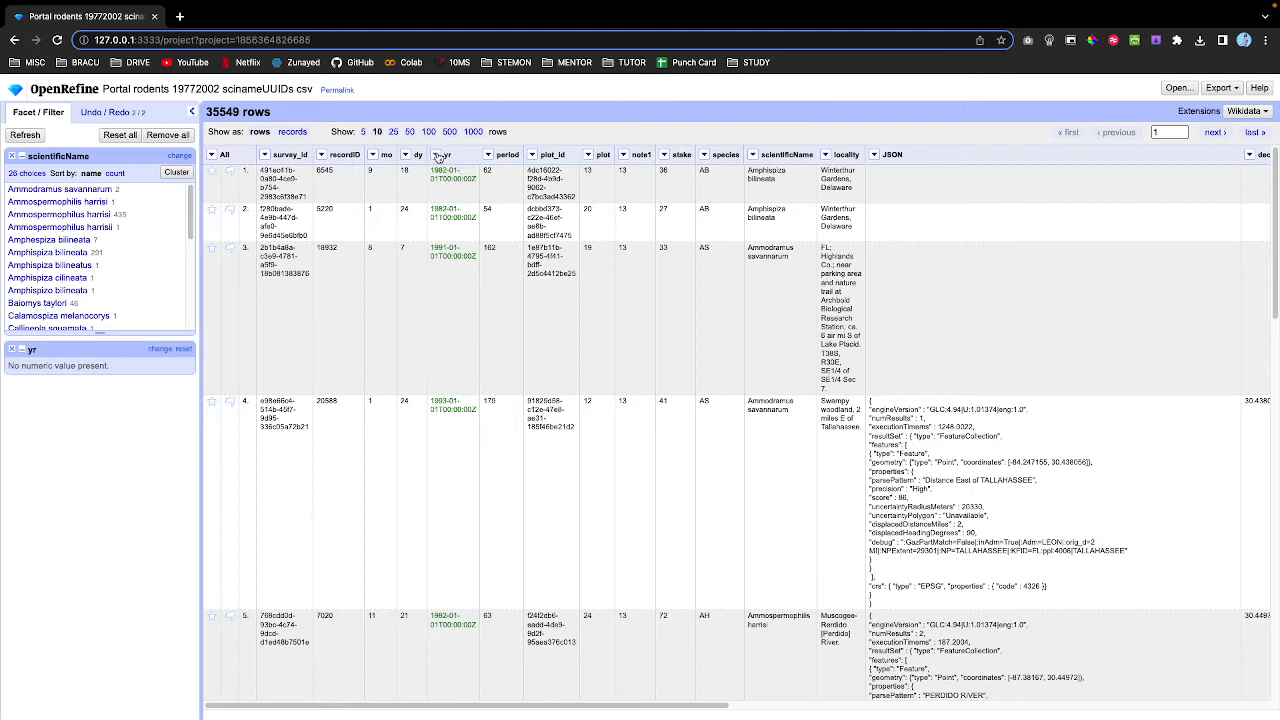
click(435, 154)
mouse_move(452, 171)
click(540, 203)
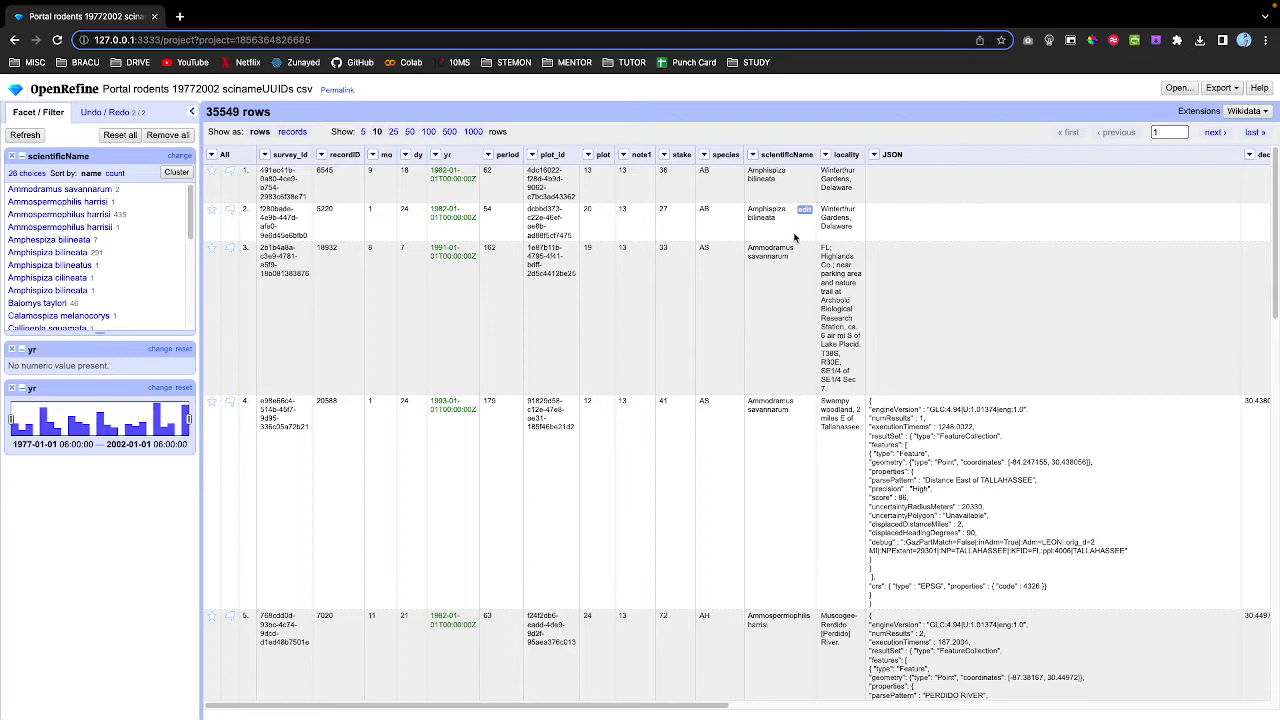
scroll(636, 232, down, 1)
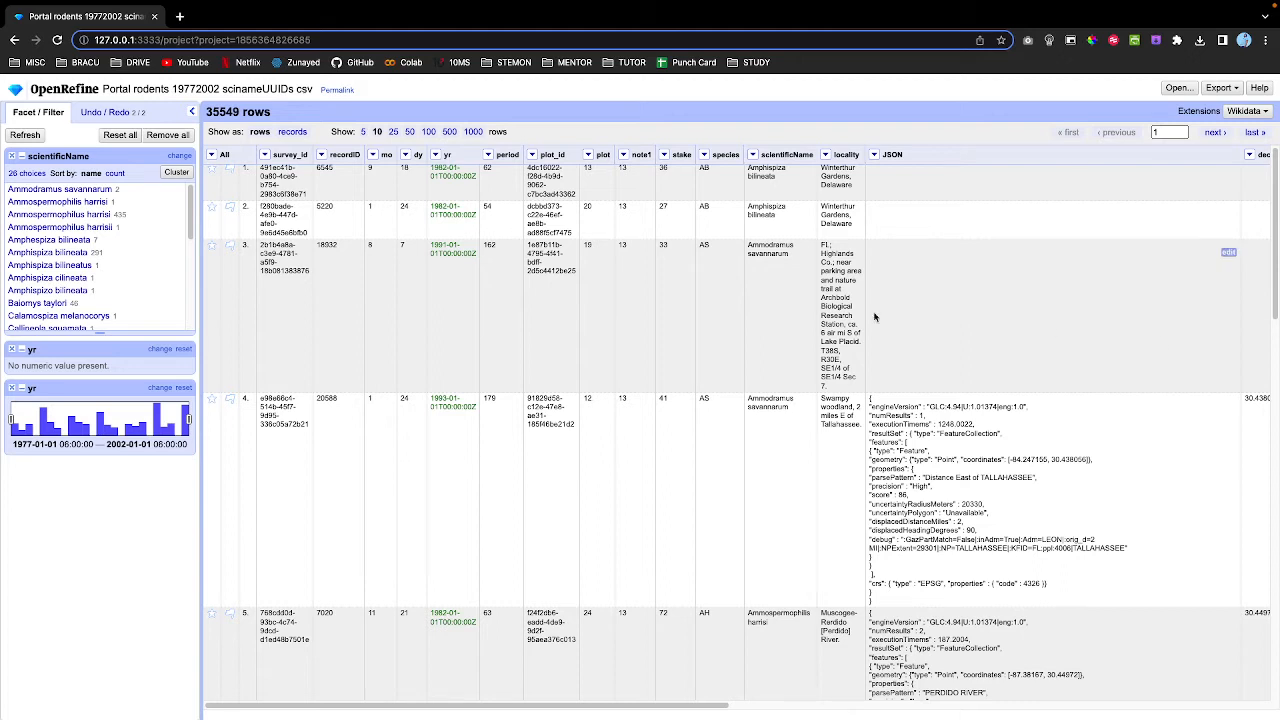
Cluster scientificName values with the nearest neighbor method and review its 8 clusters.
click(172, 174)
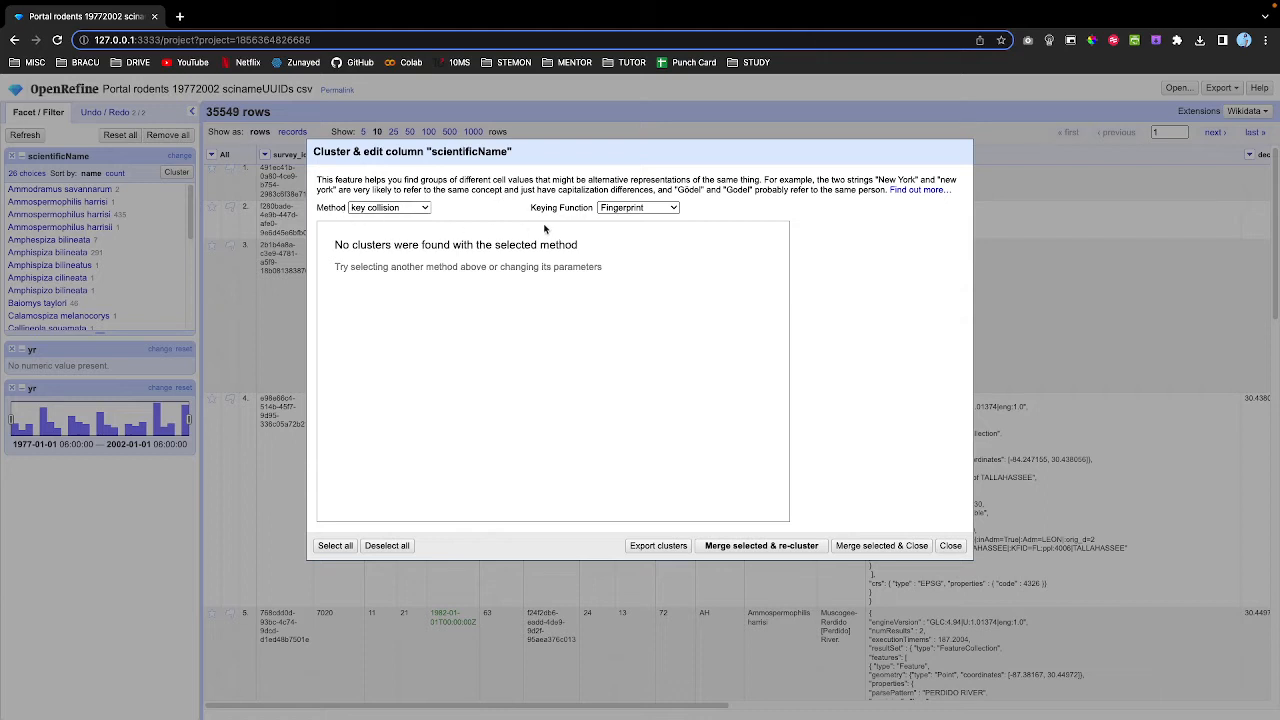
click(402, 208)
click(393, 220)
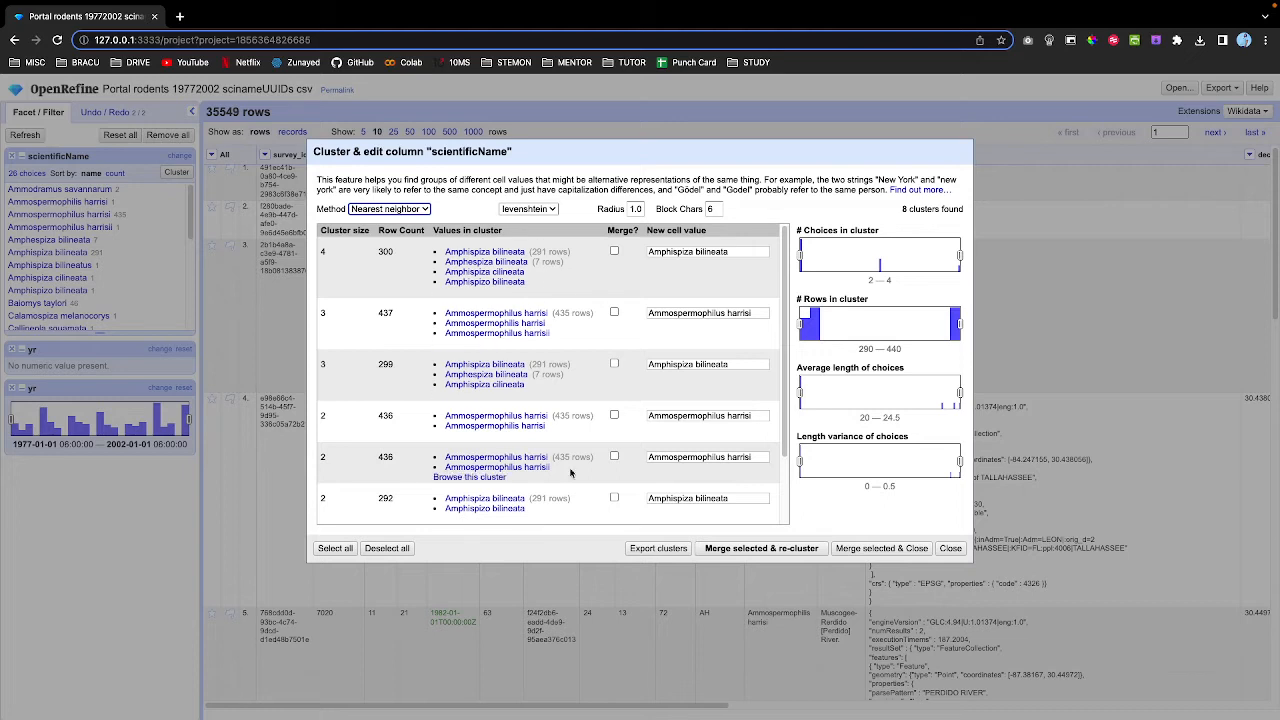
scroll(571, 409, down, 1)
scroll(568, 404, up, 1)
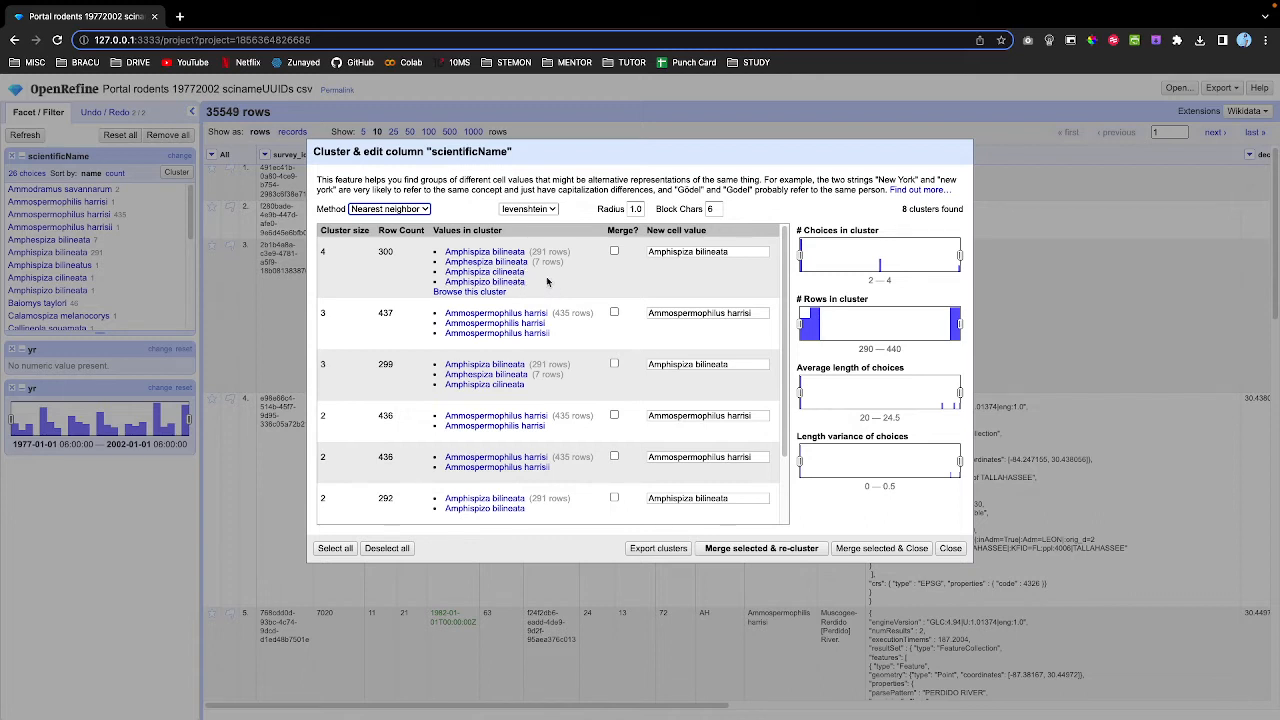
scroll(555, 320, down, 2)
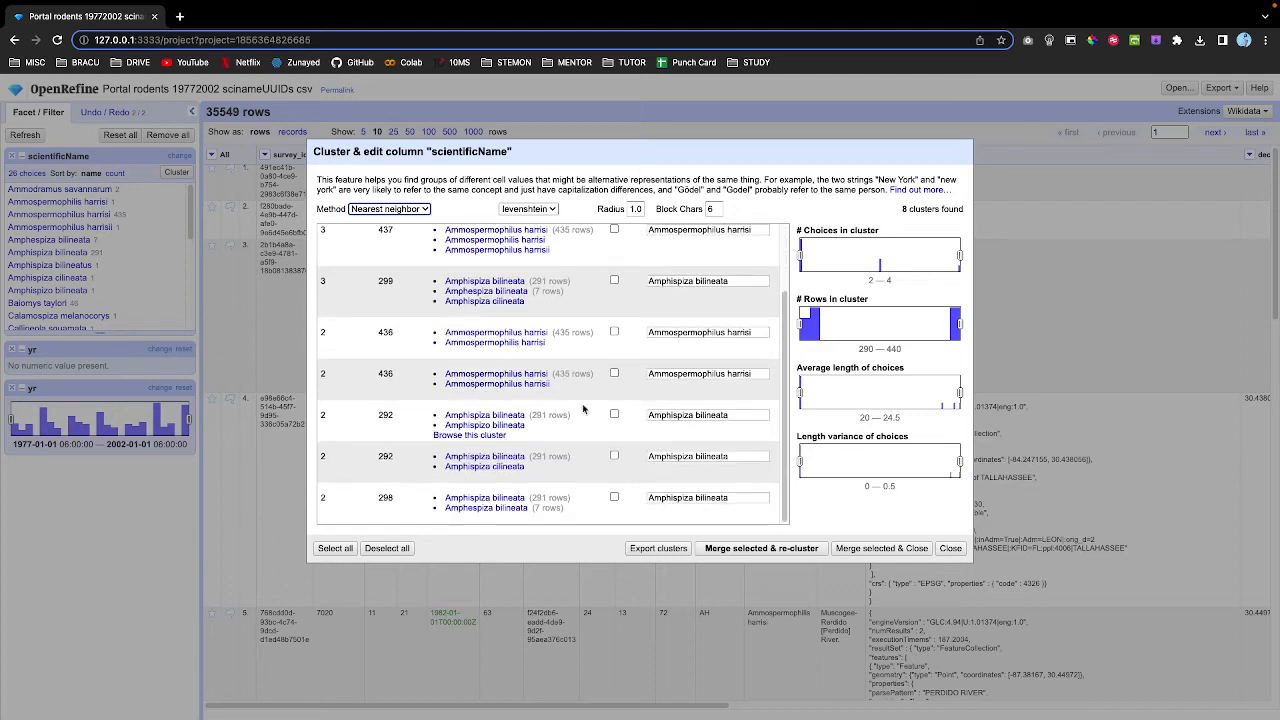
scroll(583, 408, up, 2)
Return to key collision clustering and view the keying function choices.
click(389, 208)
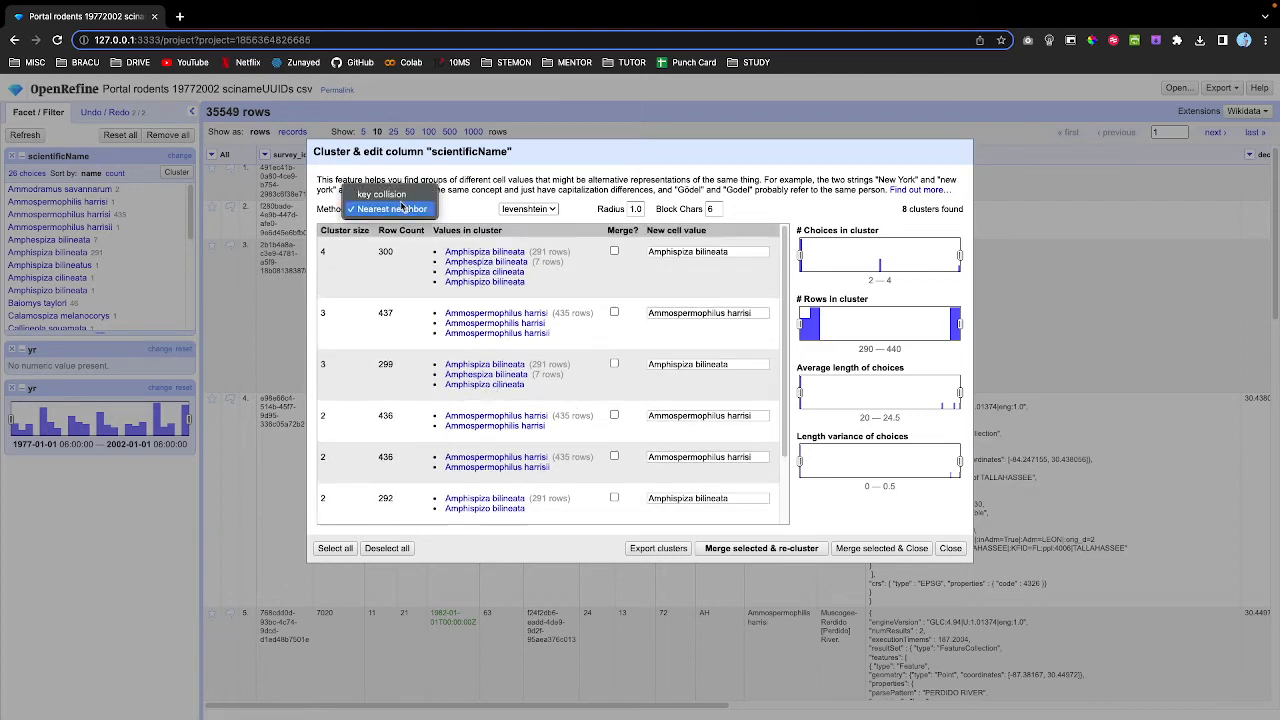
click(382, 195)
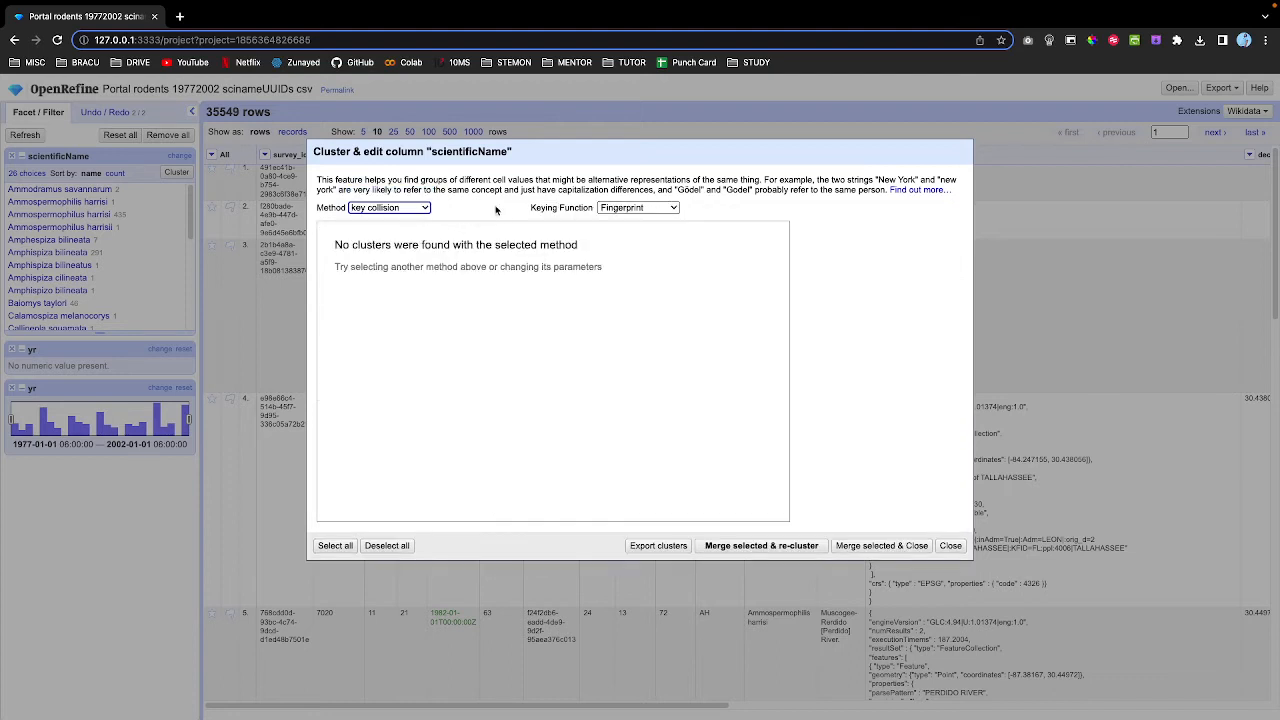
click(618, 208)
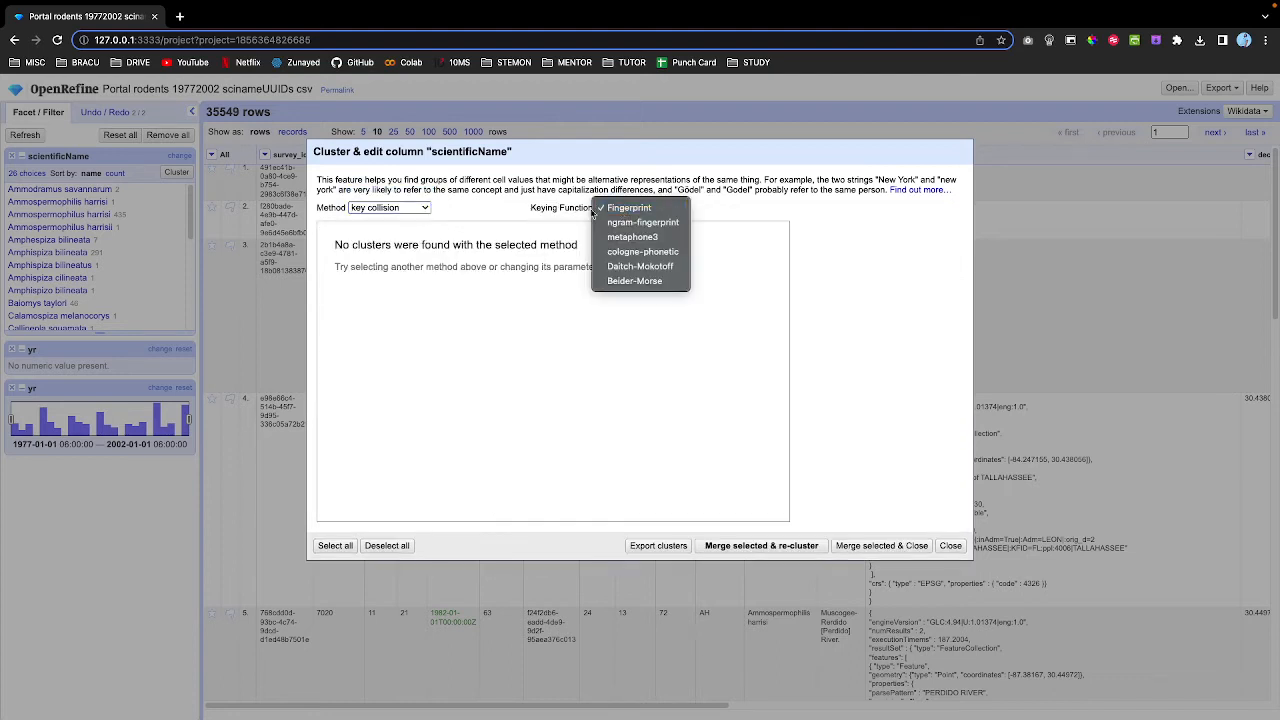
Use metaphone3 keying, merge the clusters into Amphispiza bilineata and Ammospermophilus harrisi, and close.
click(634, 239)
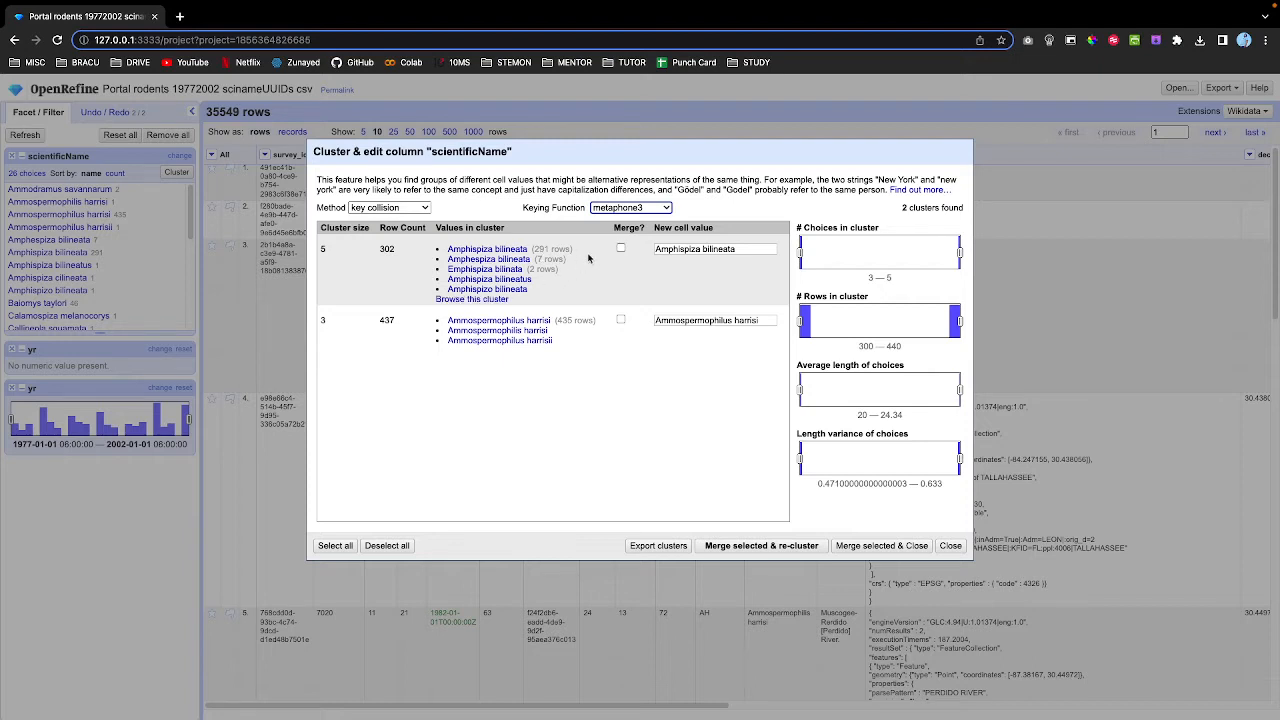
click(620, 249)
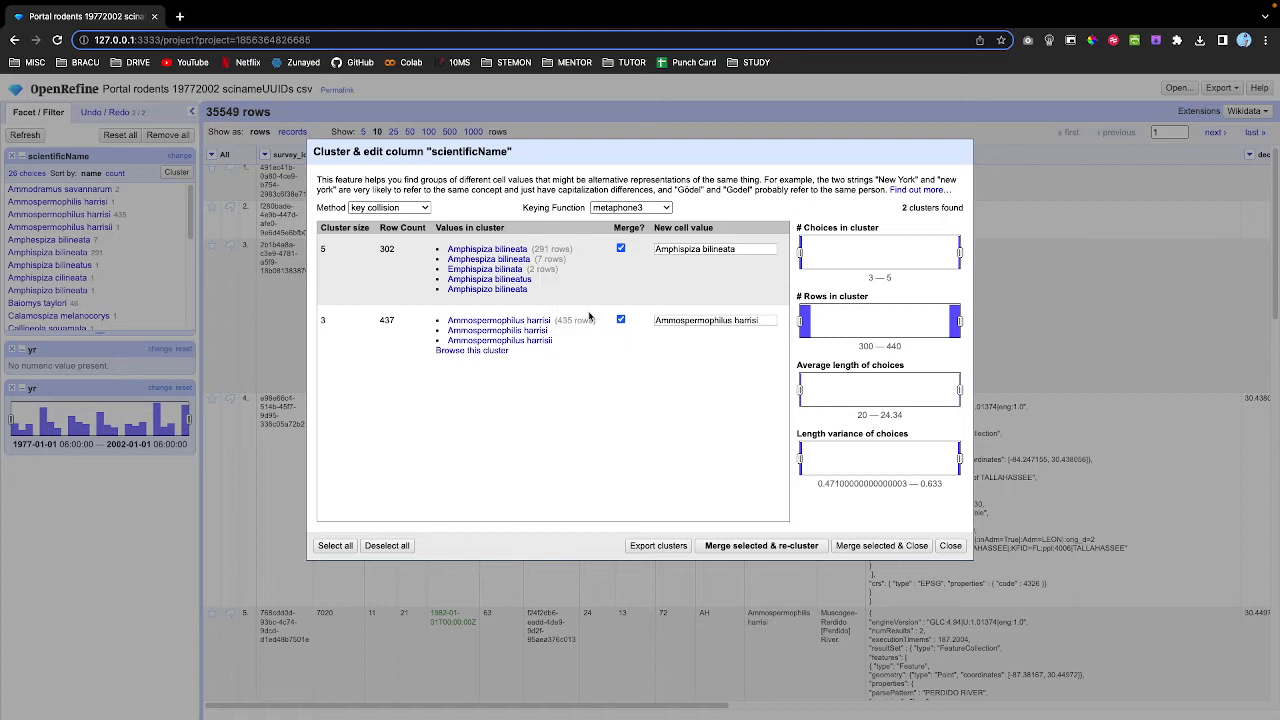
click(744, 546)
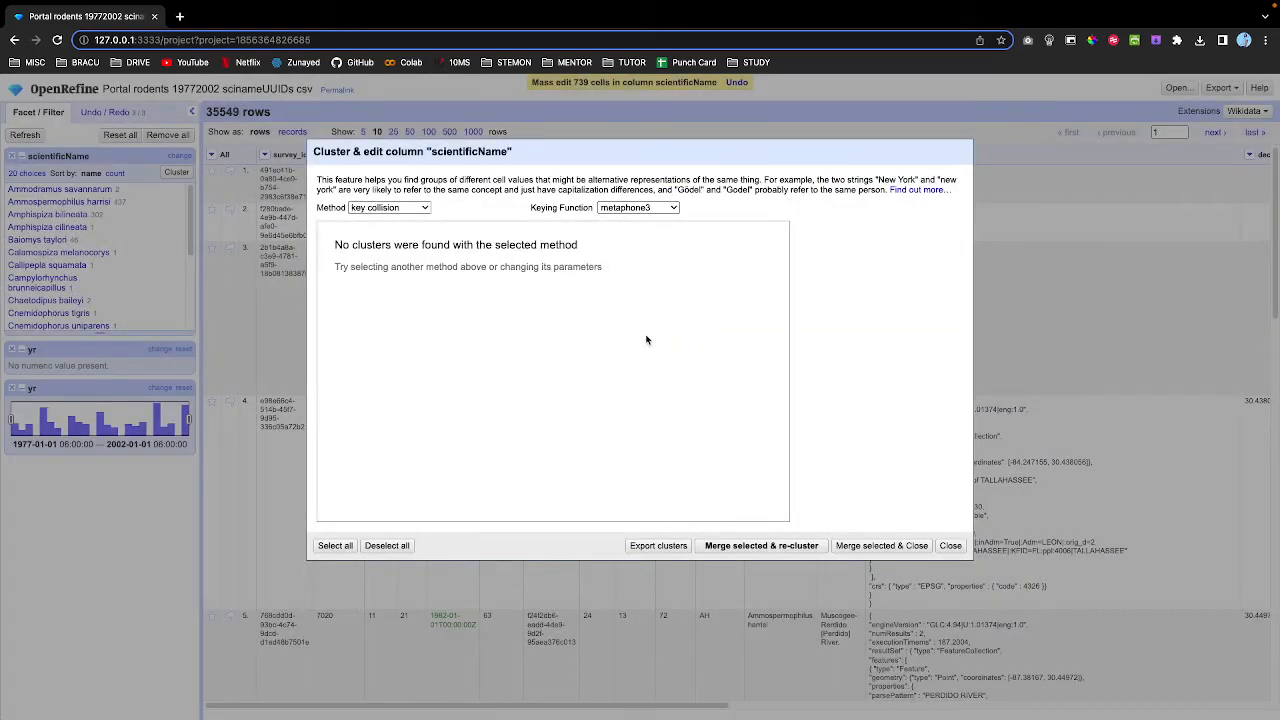
click(950, 546)
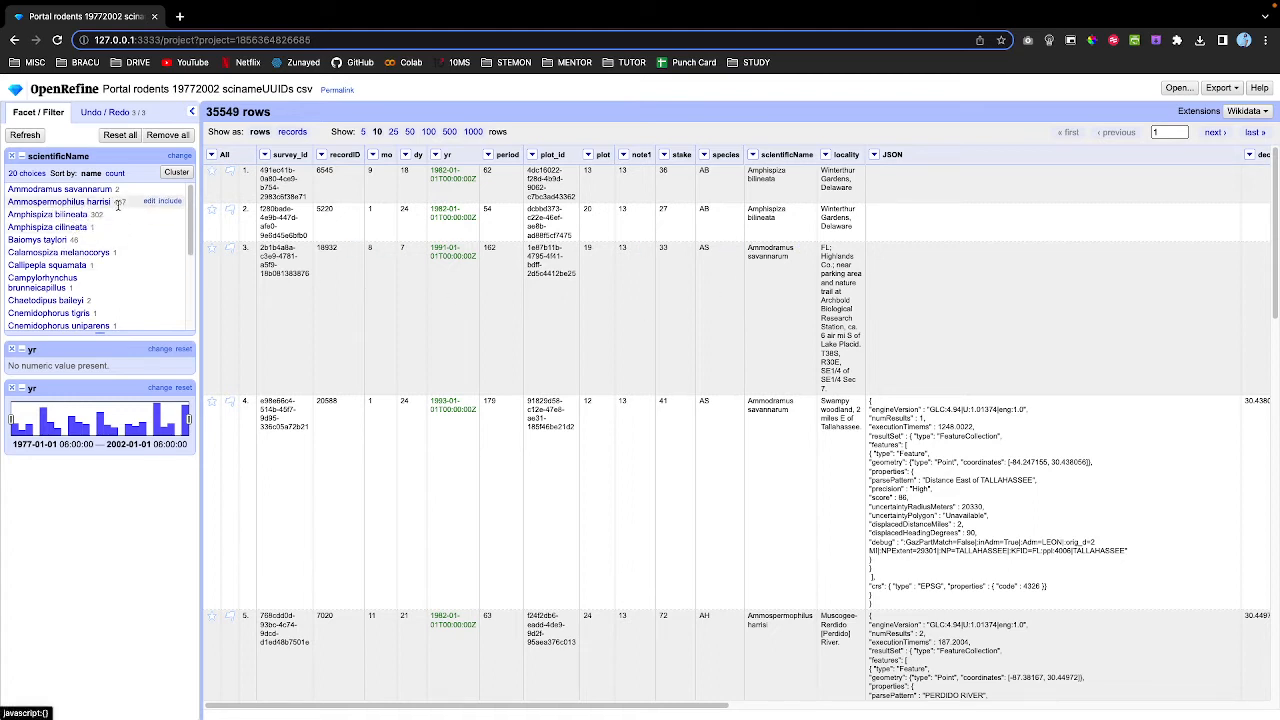
scroll(100, 265, down, 2)
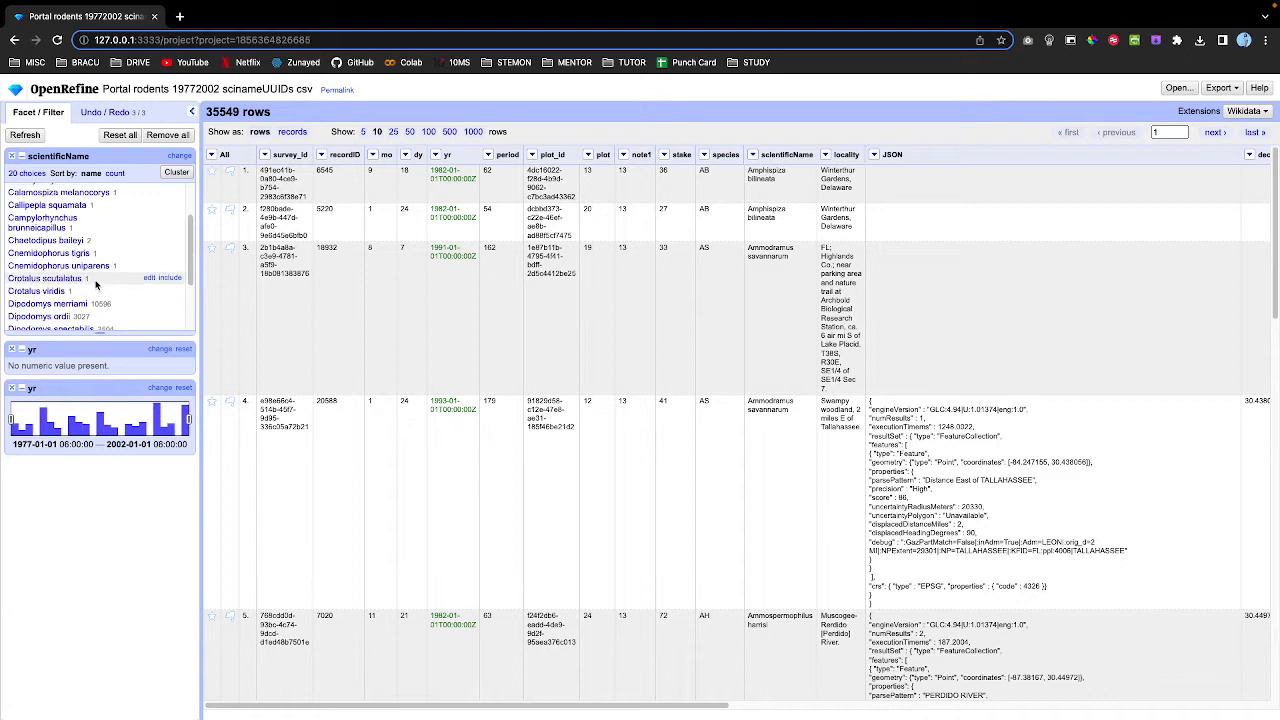
scroll(100, 265, up, 2)
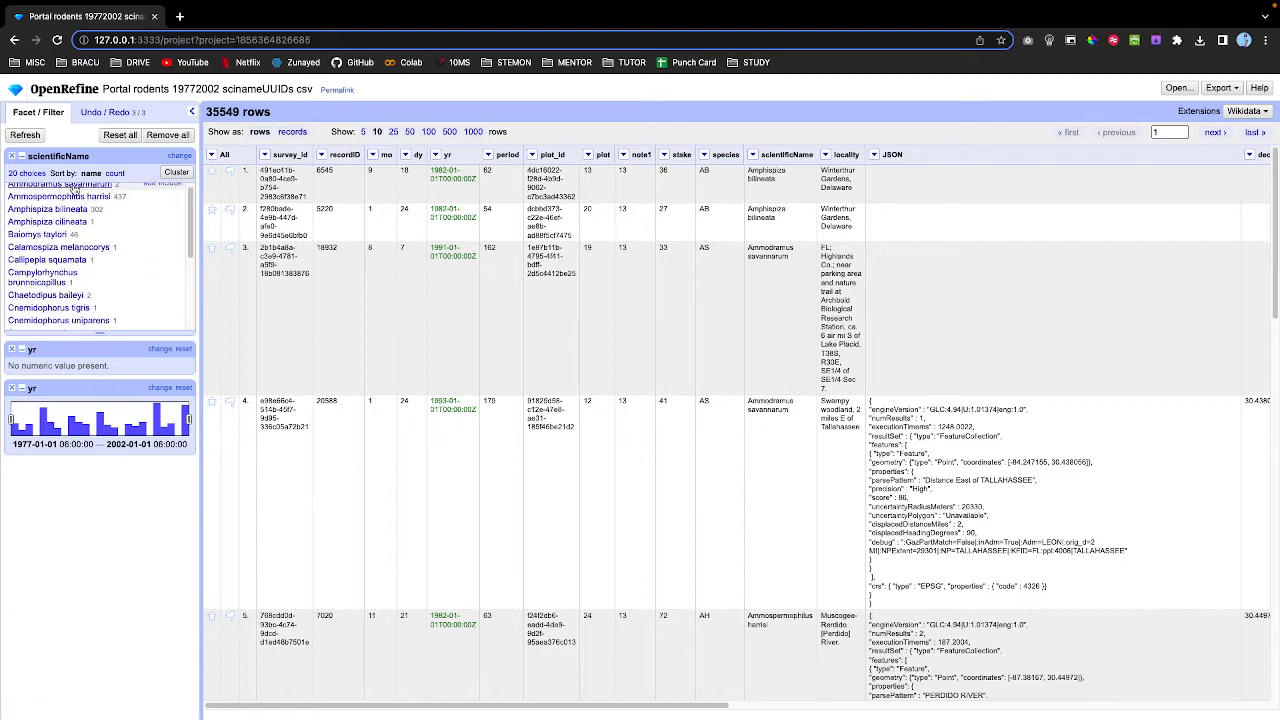
scroll(100, 205, up, 1)
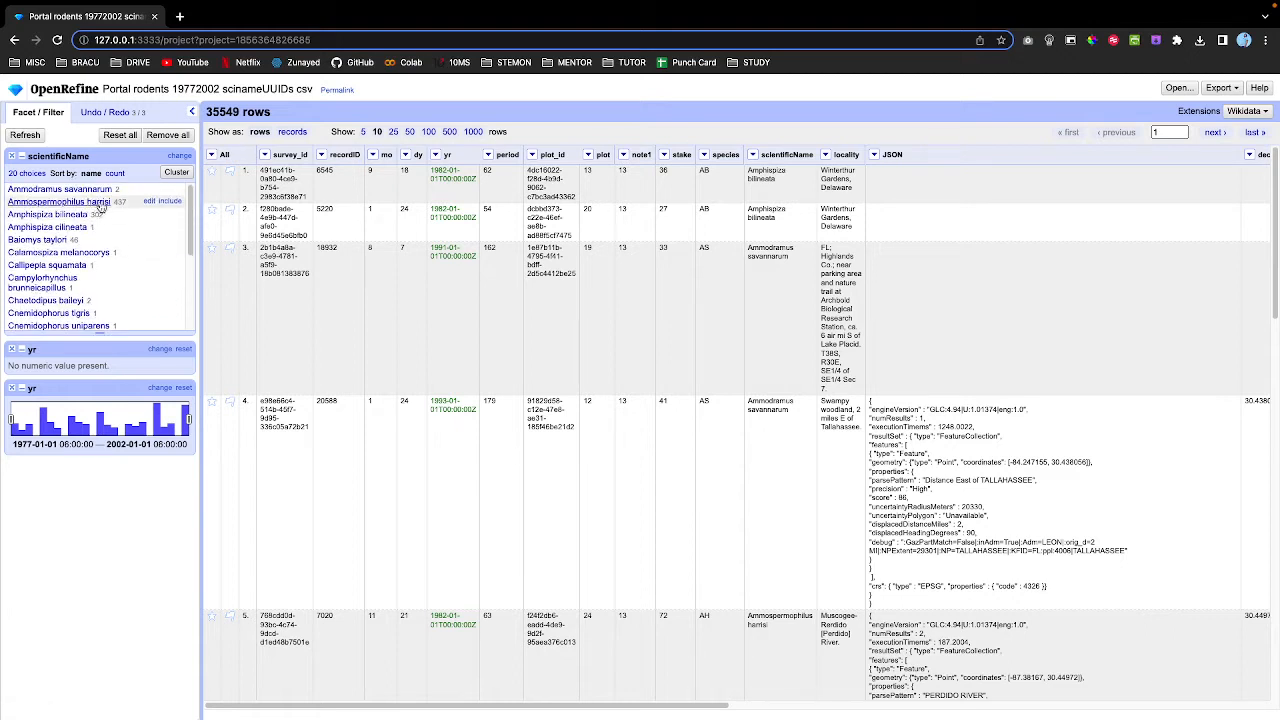
scroll(95, 235, down, 5)
scroll(92, 240, up, 5)
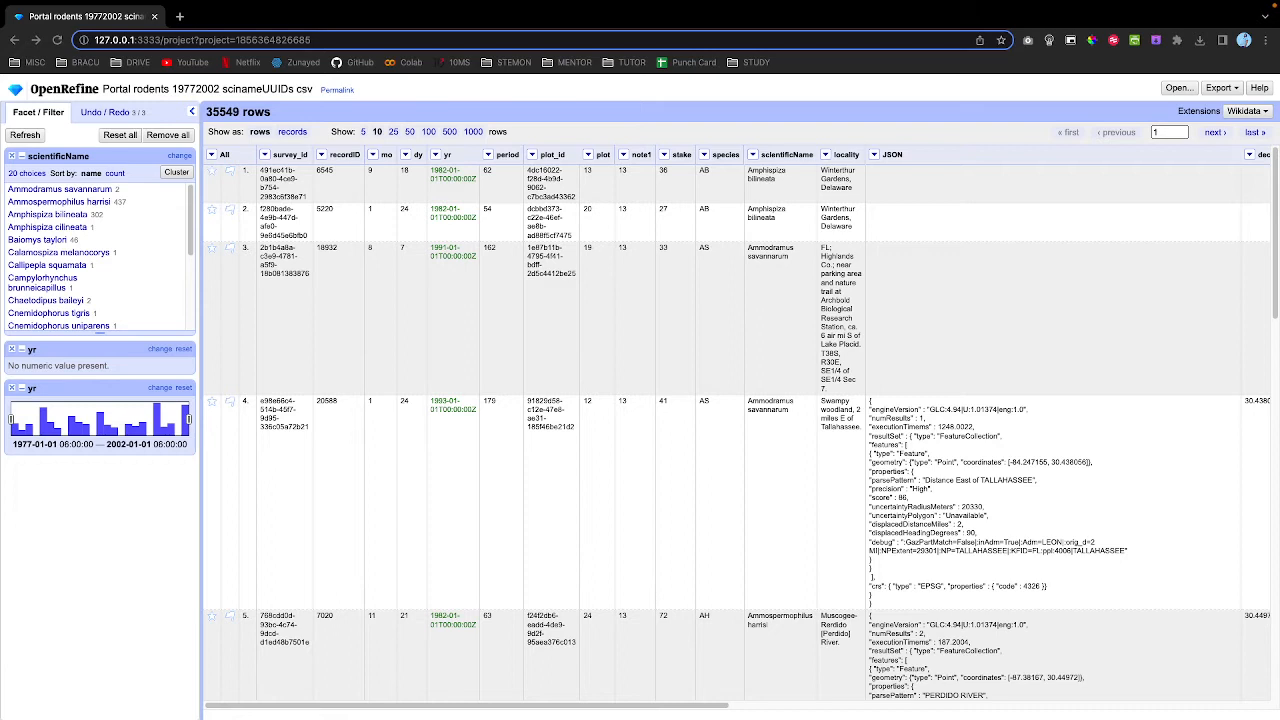
click(612, 91)
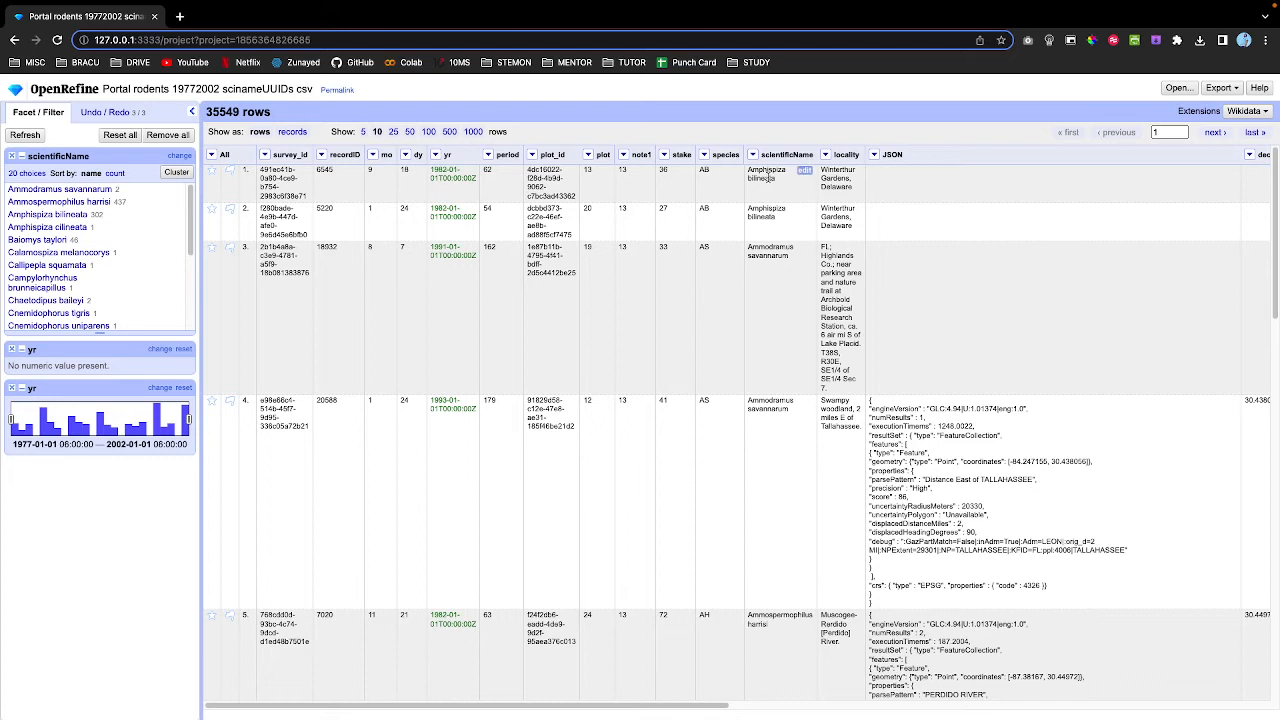
scroll(760, 399, down, 3)
scroll(765, 415, up, 3)
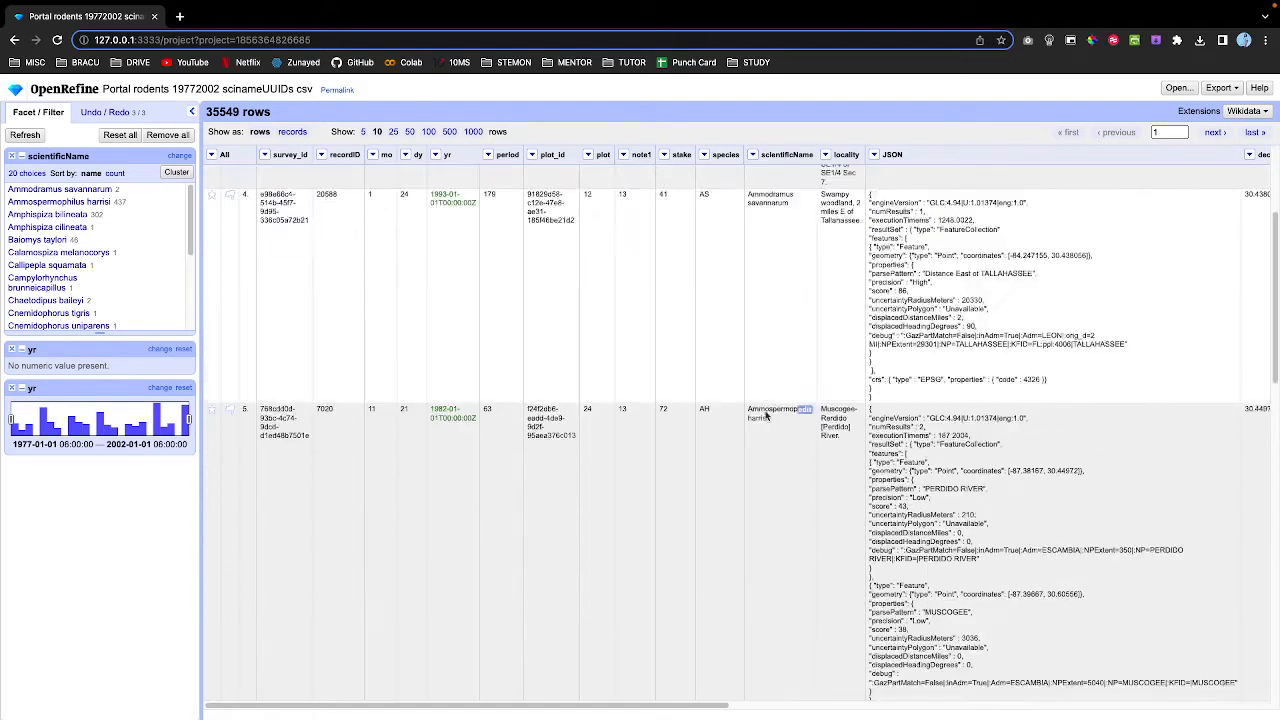
Open Edit column > Split into several columns for scientificName.
click(753, 155)
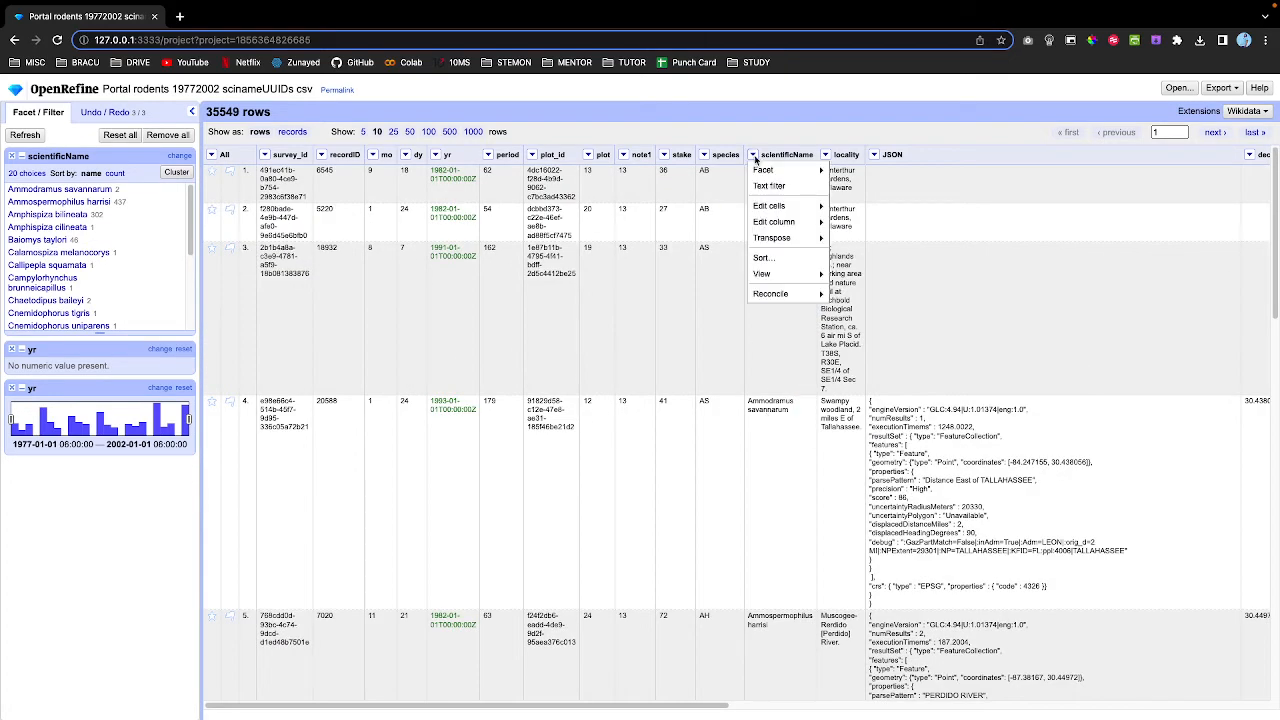
mouse_move(790, 222)
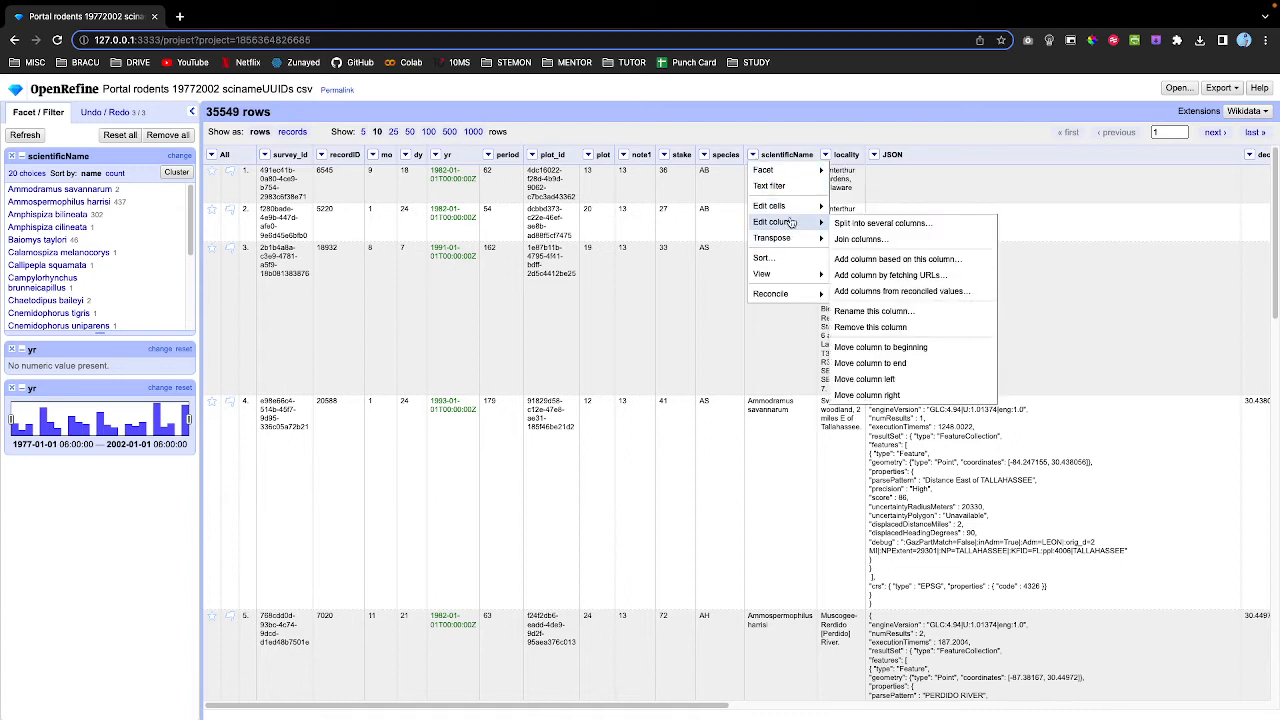
click(884, 224)
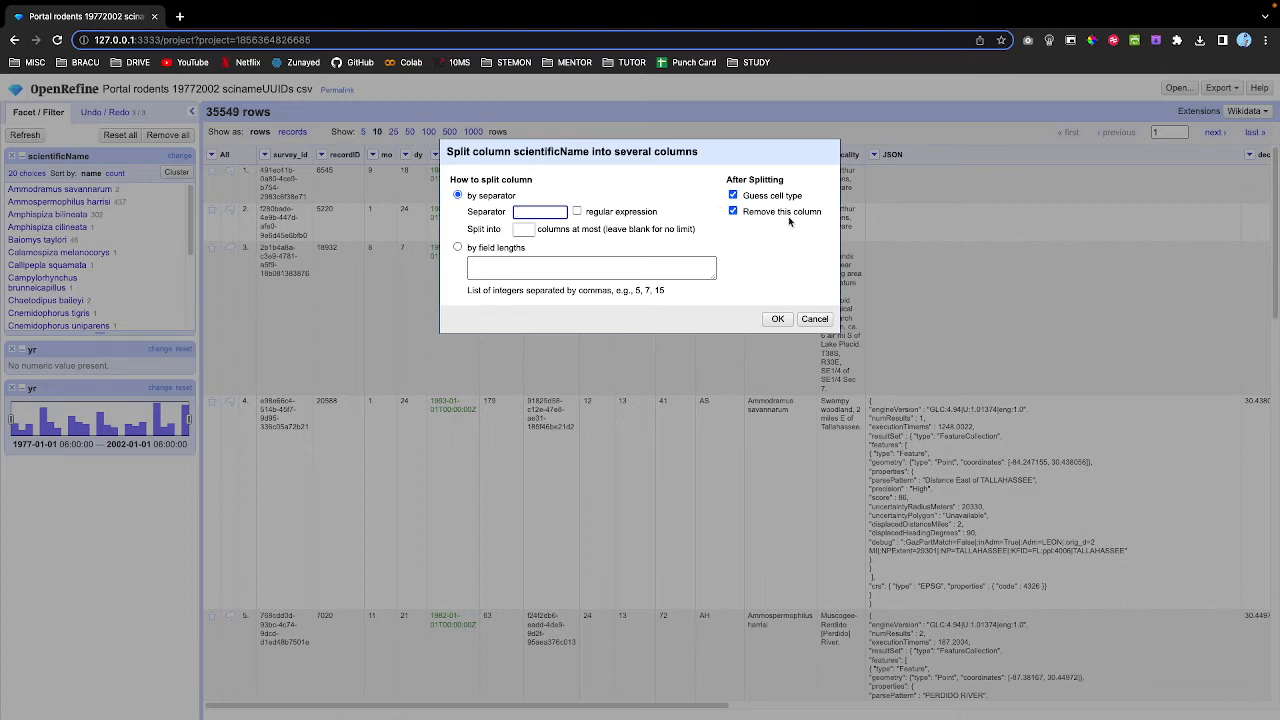
Split scientificName into scientificName 1 and scientificName 2, keeping the original column.
click(746, 213)
click(778, 319)
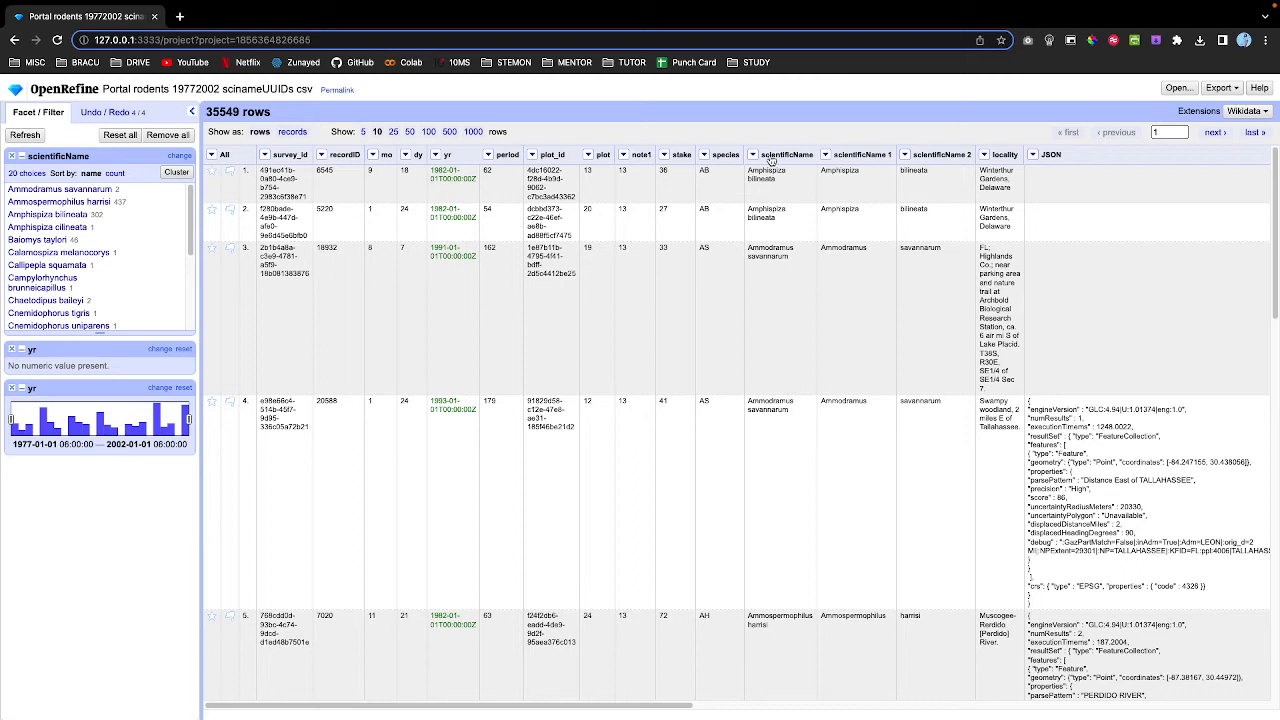
click(754, 156)
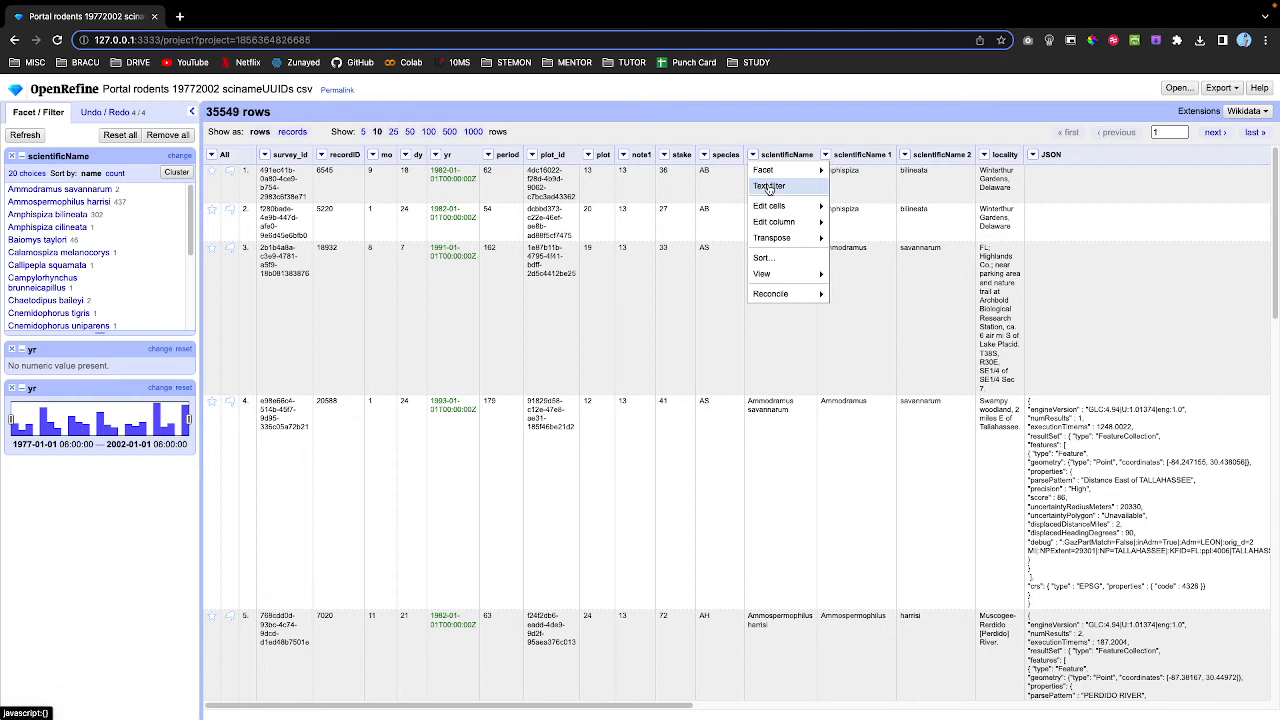
Filter scientificName for 'bai' to get 48 rows, shown 50 per page.
click(768, 187)
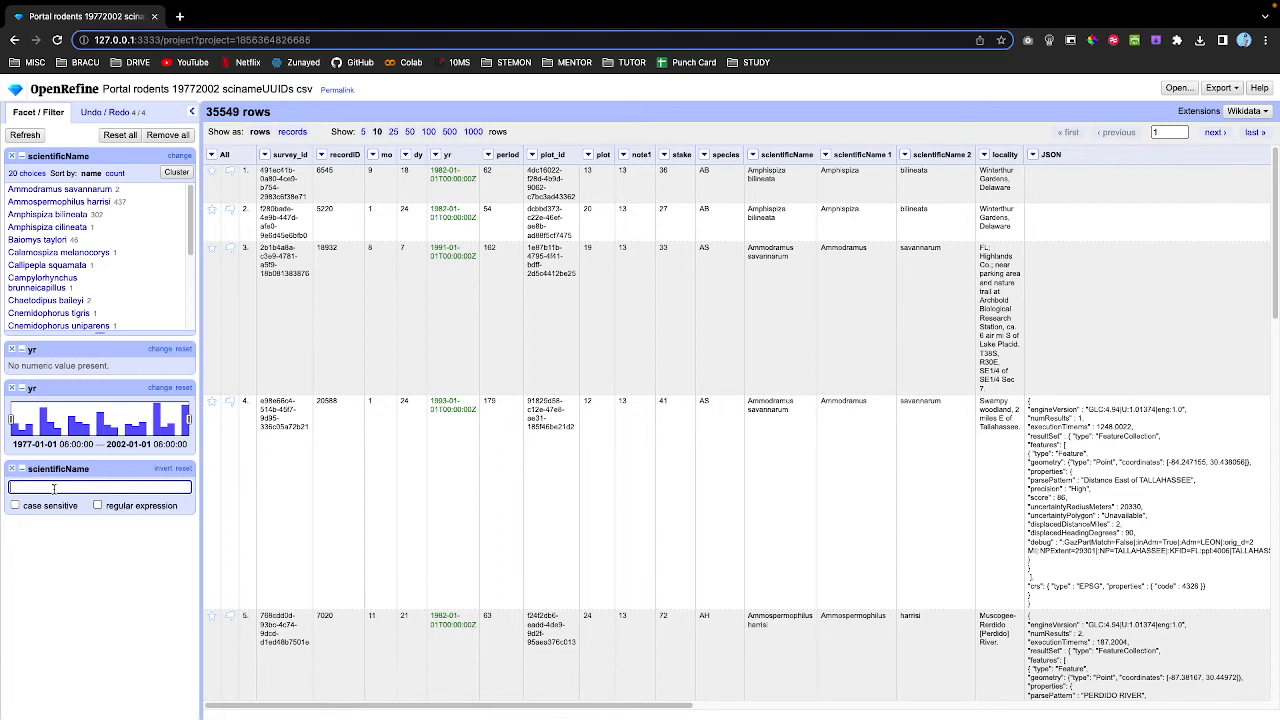
text(bai)
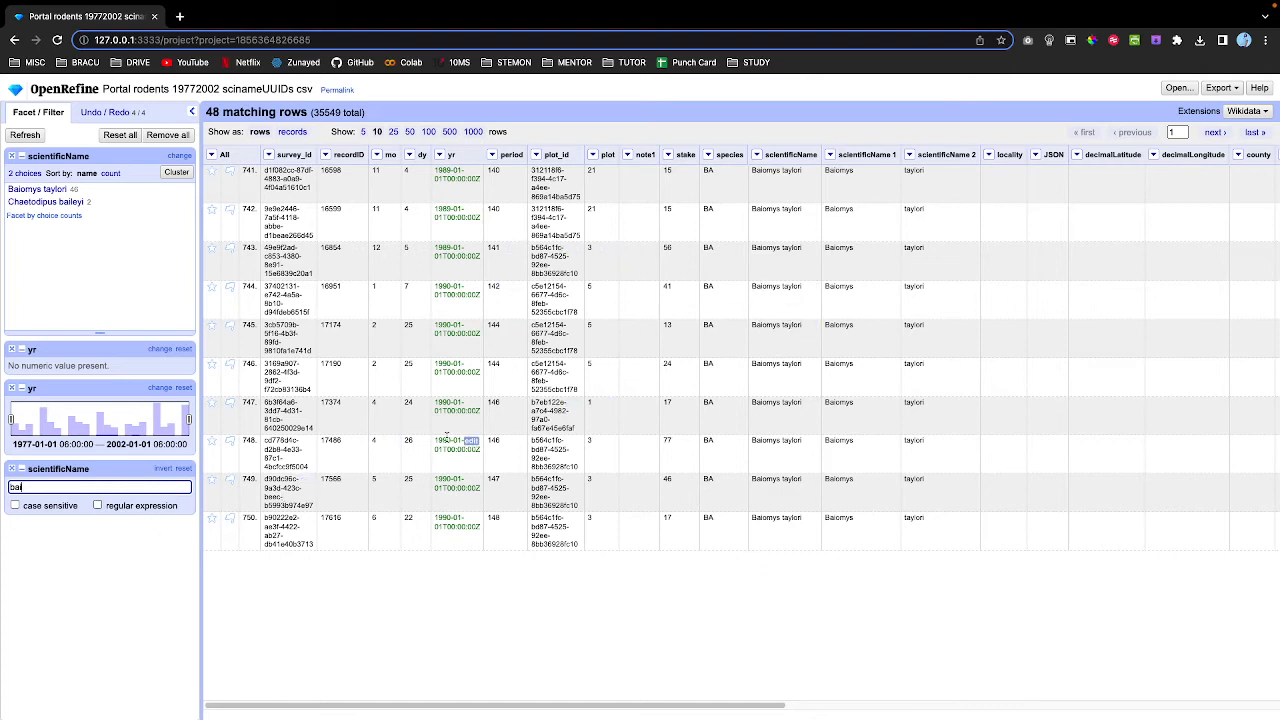
key(ctrl+a)
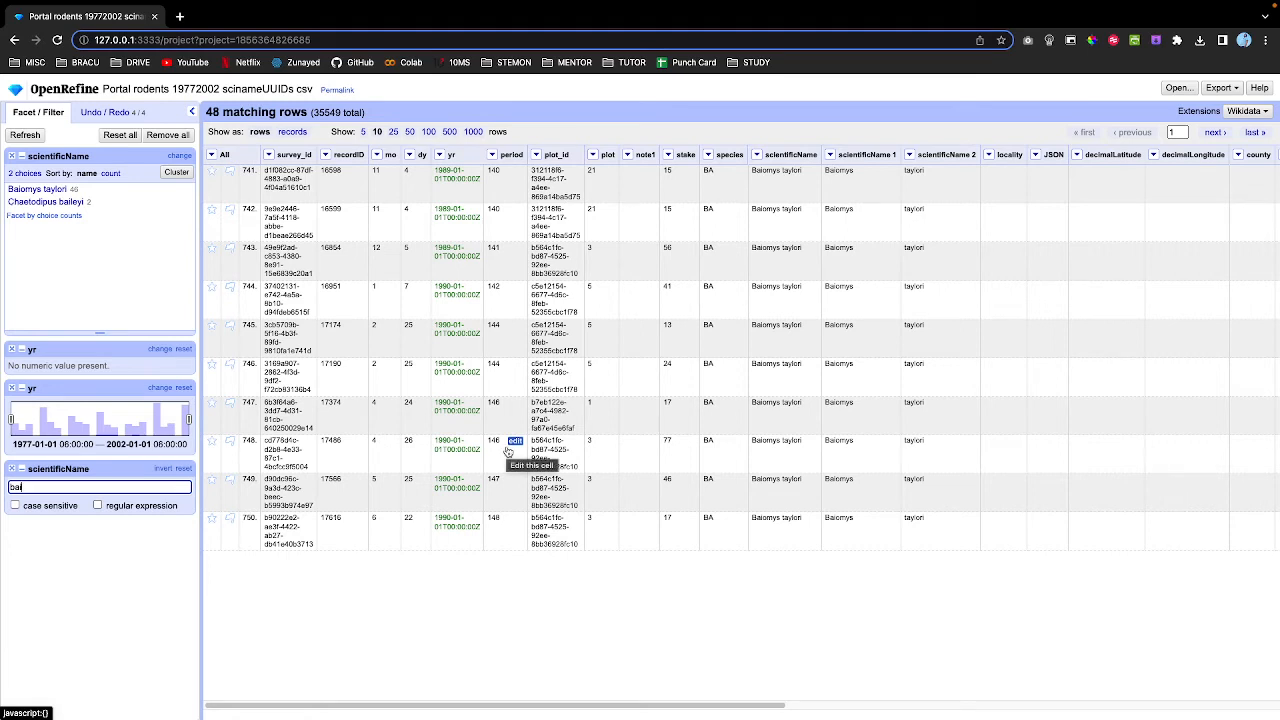
click(410, 132)
scroll(509, 343, down, 3)
scroll(509, 343, down, 10)
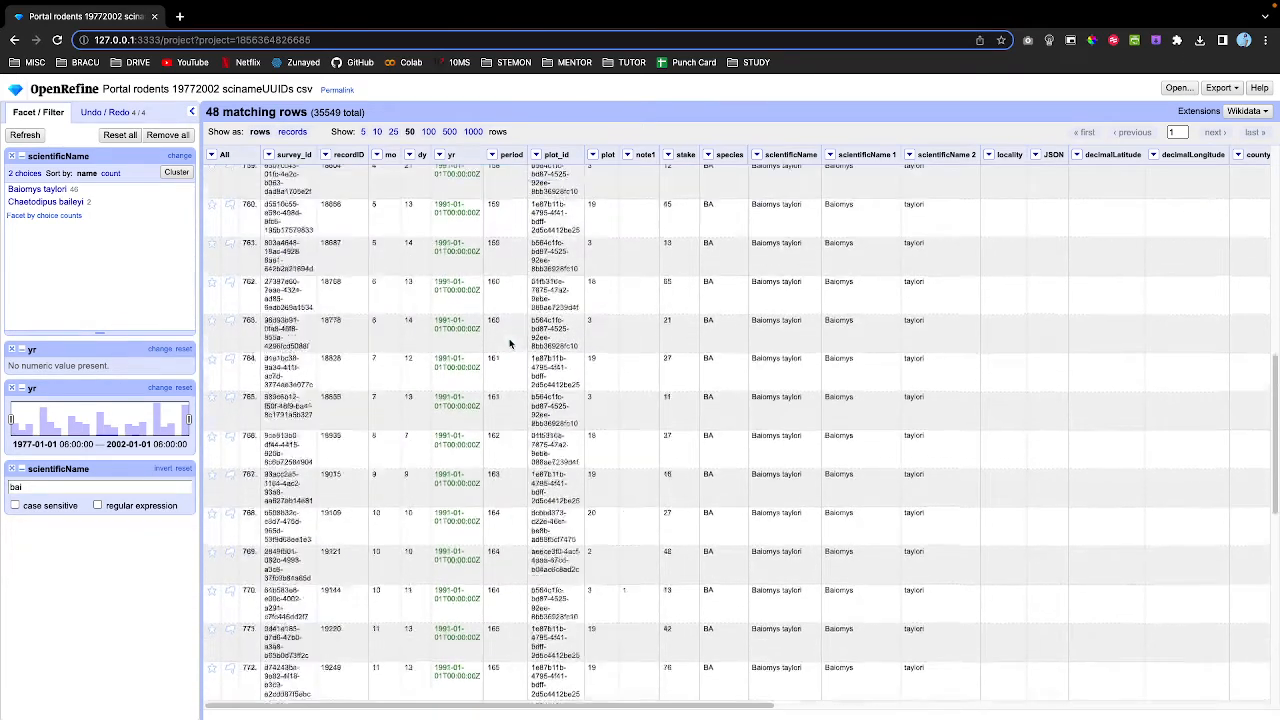
scroll(509, 343, up, 12)
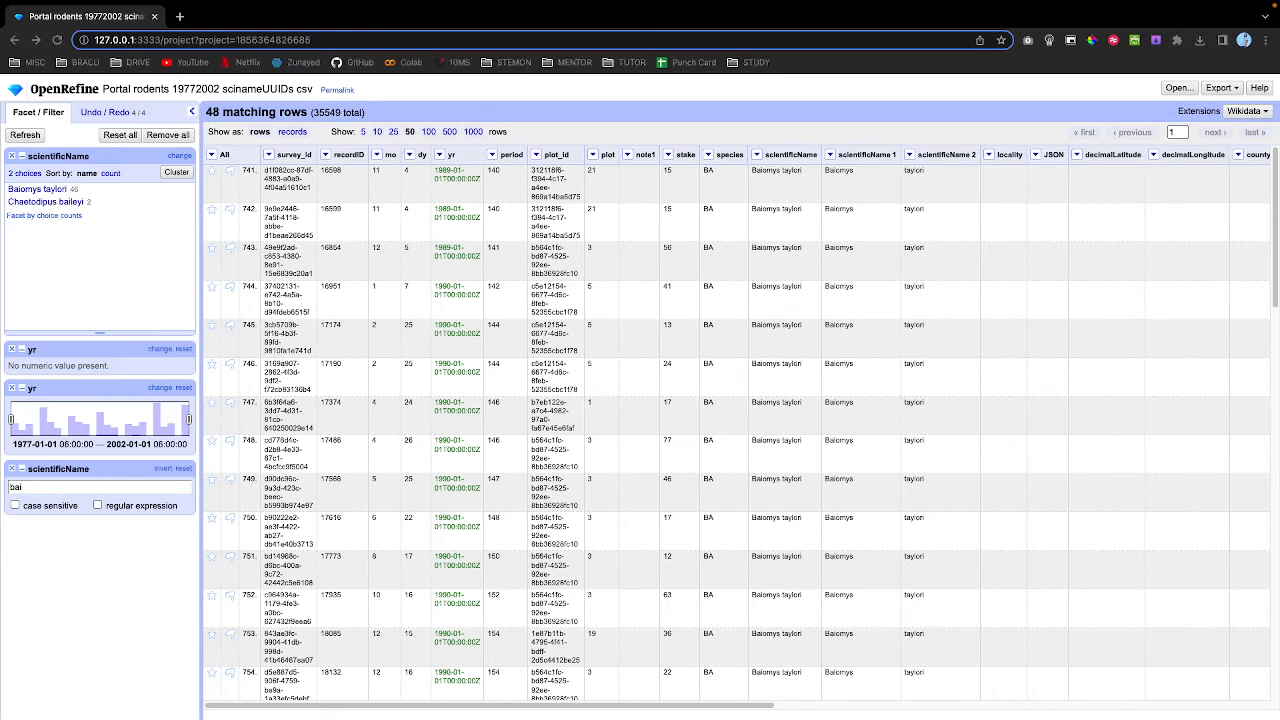
click(649, 121)
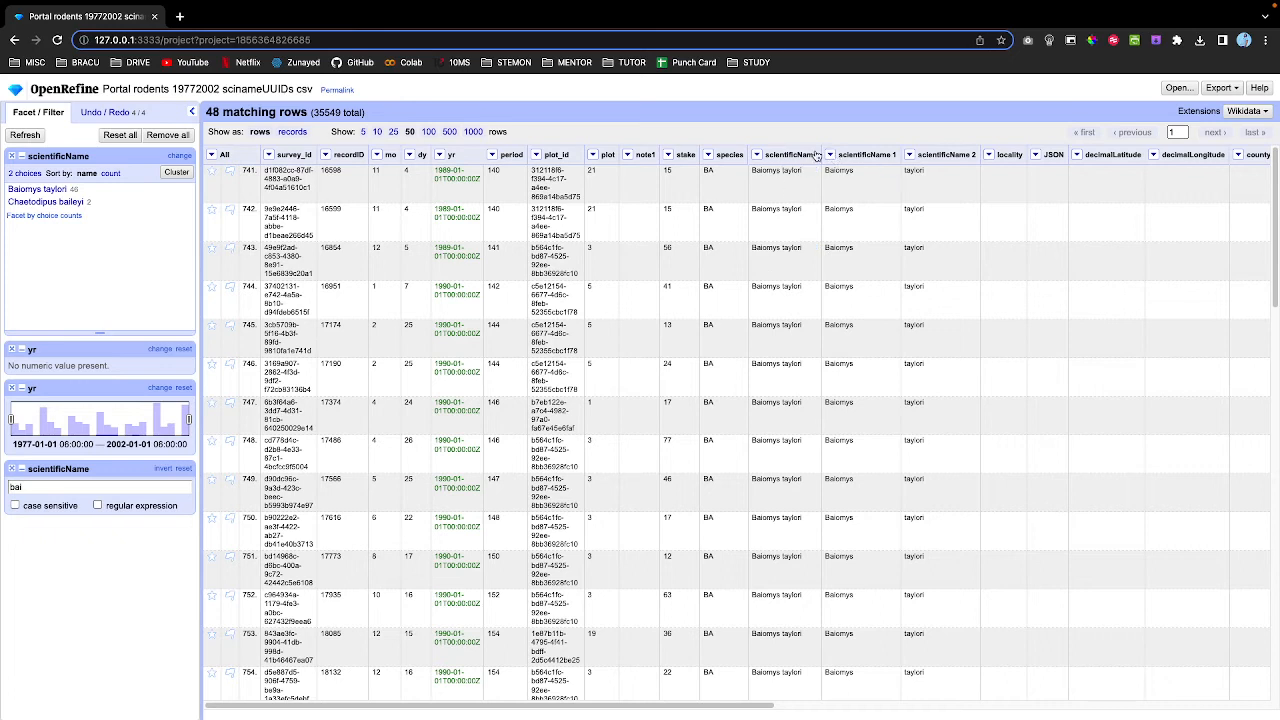
Add a new text facet on scientificName and remove the outdated facet.
click(758, 156)
mouse_move(770, 170)
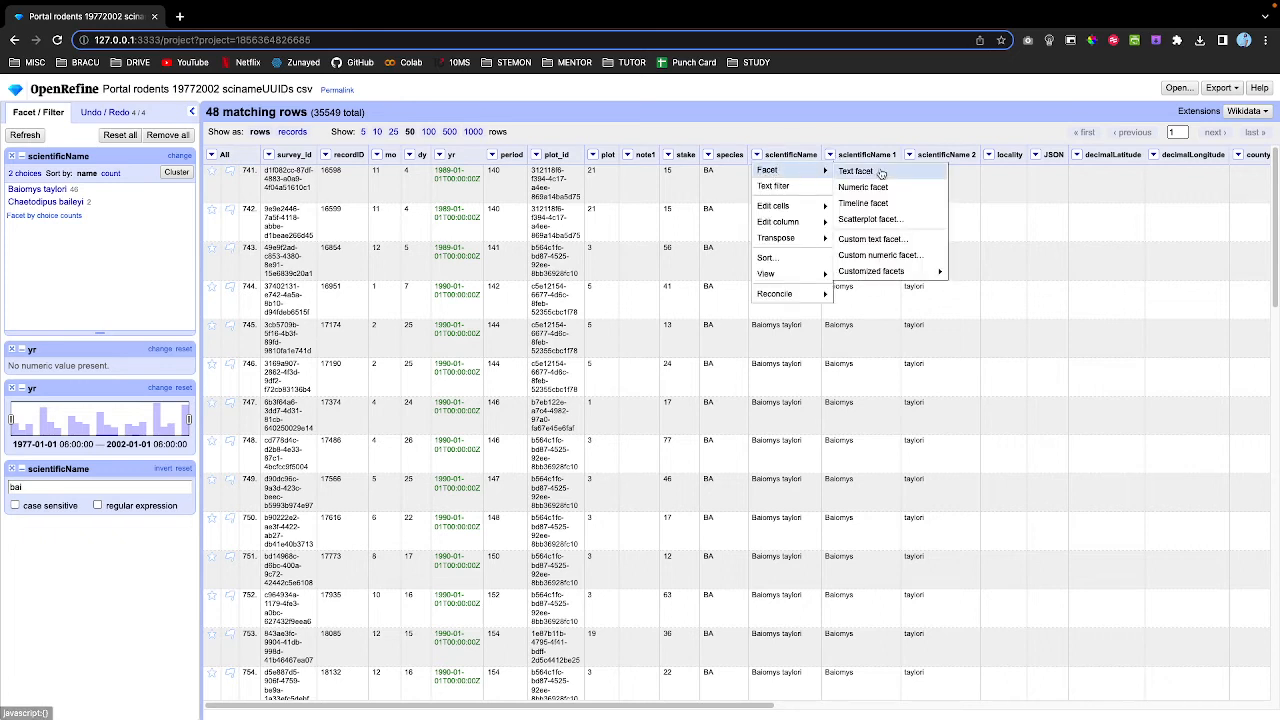
click(857, 171)
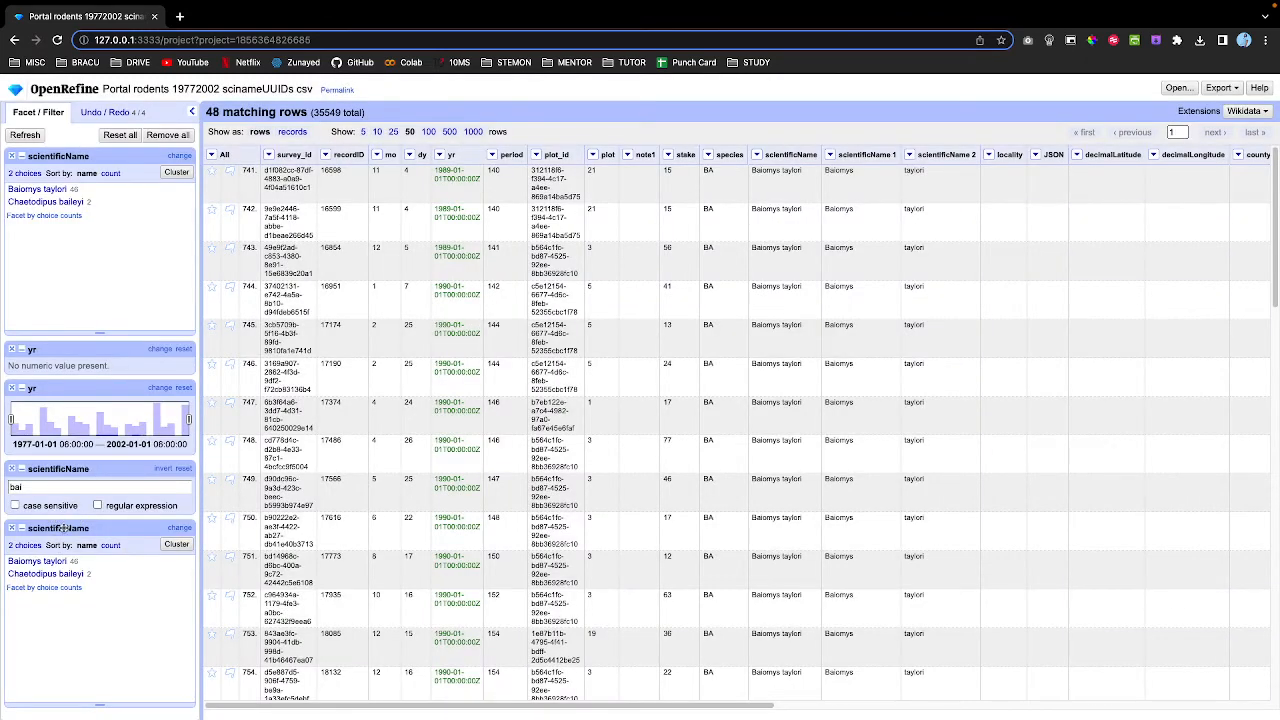
click(12, 157)
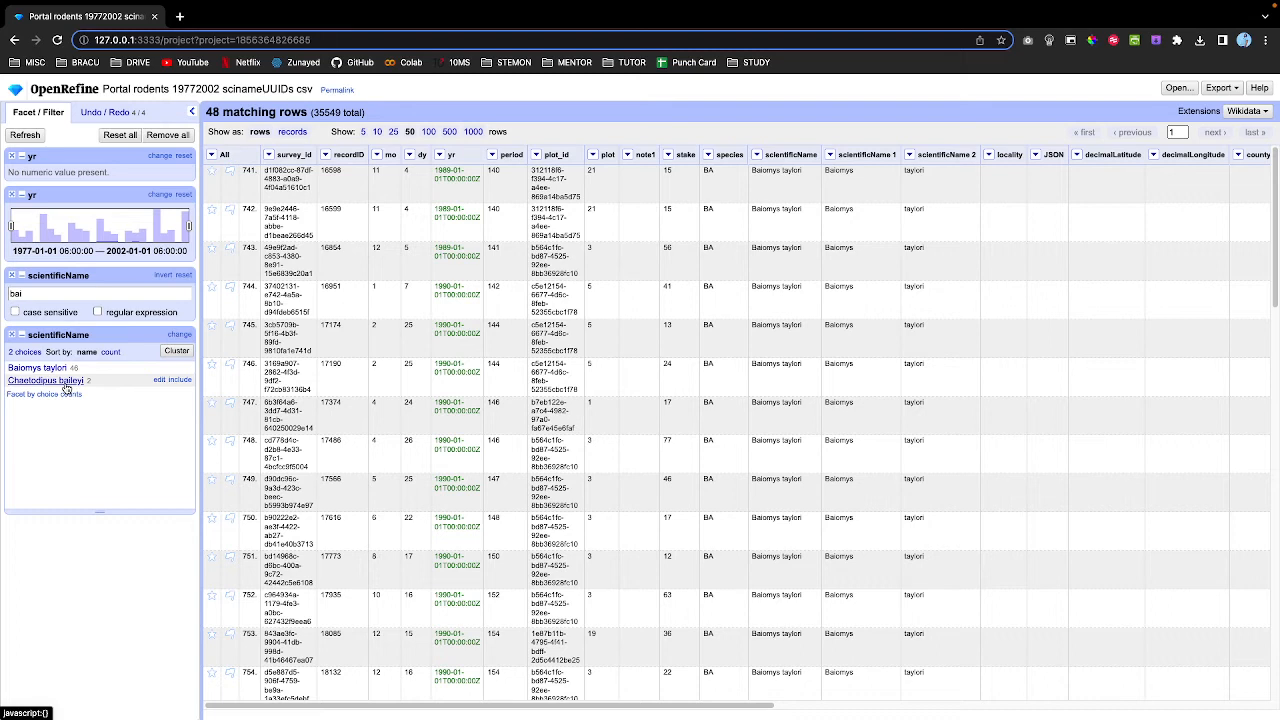
Try Chaetodipus baileyi in the facet, then show only the 46 Baiomys taylori rows.
click(174, 380)
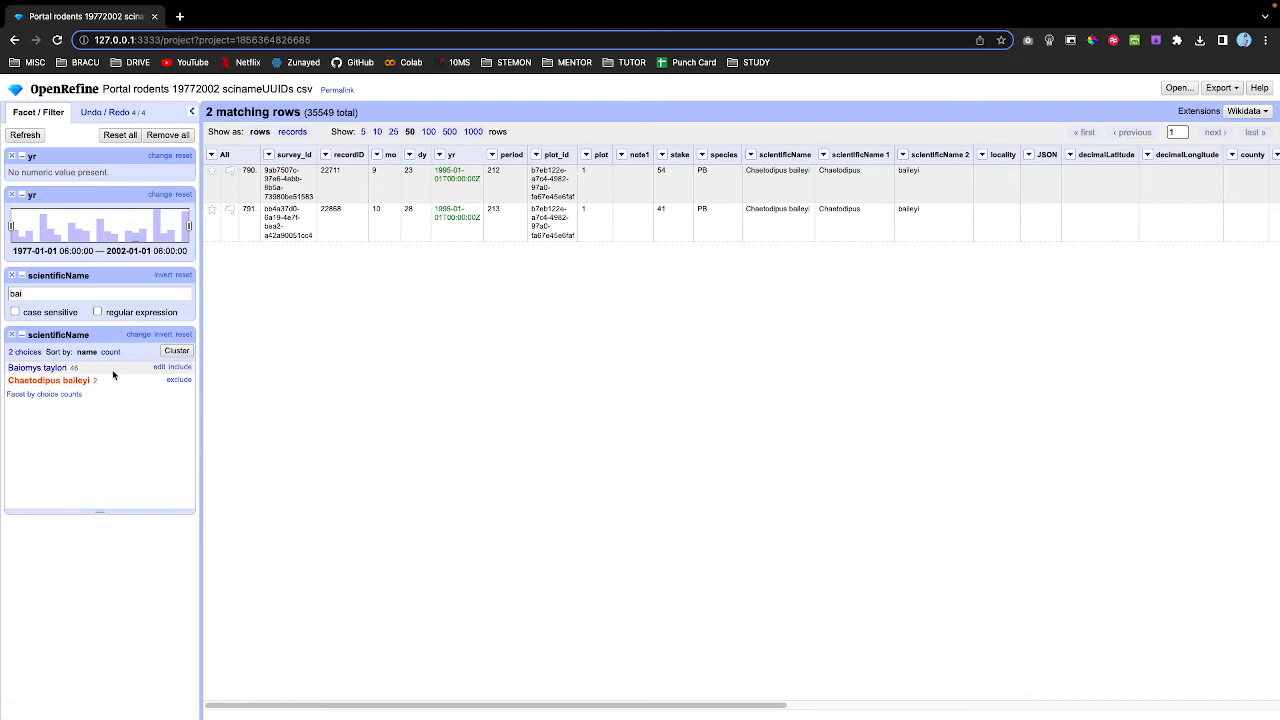
click(174, 381)
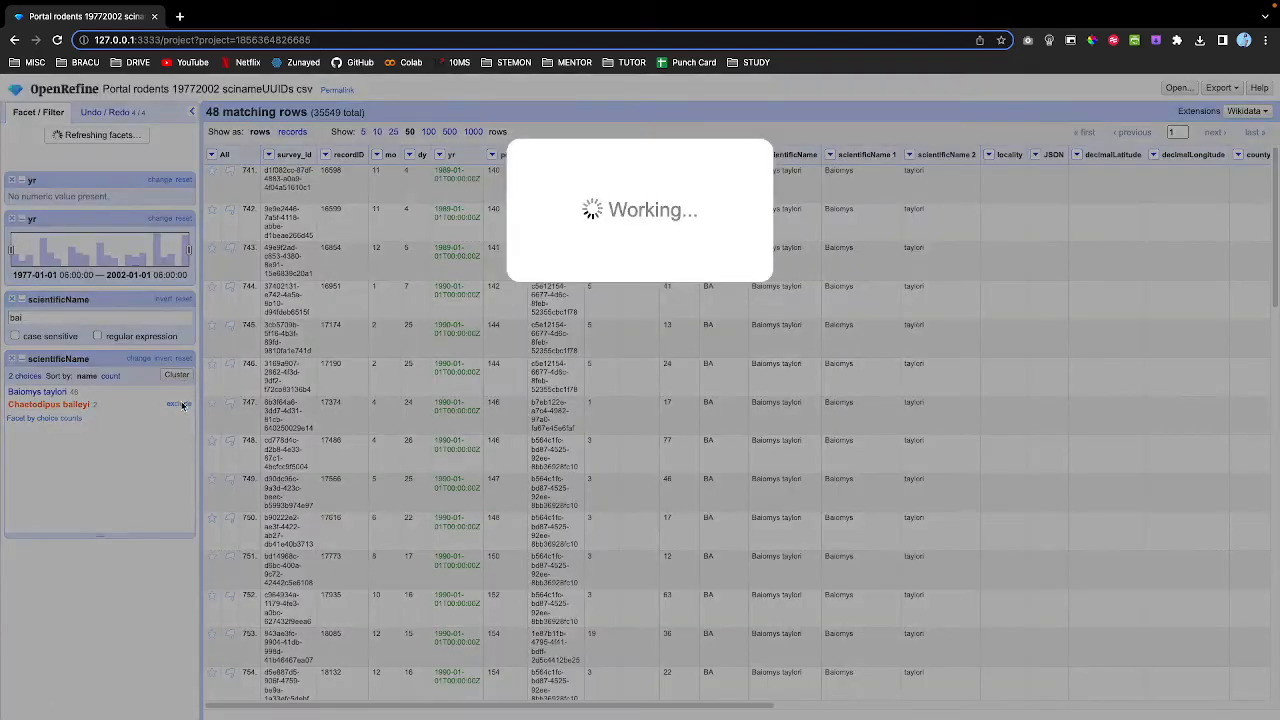
click(176, 368)
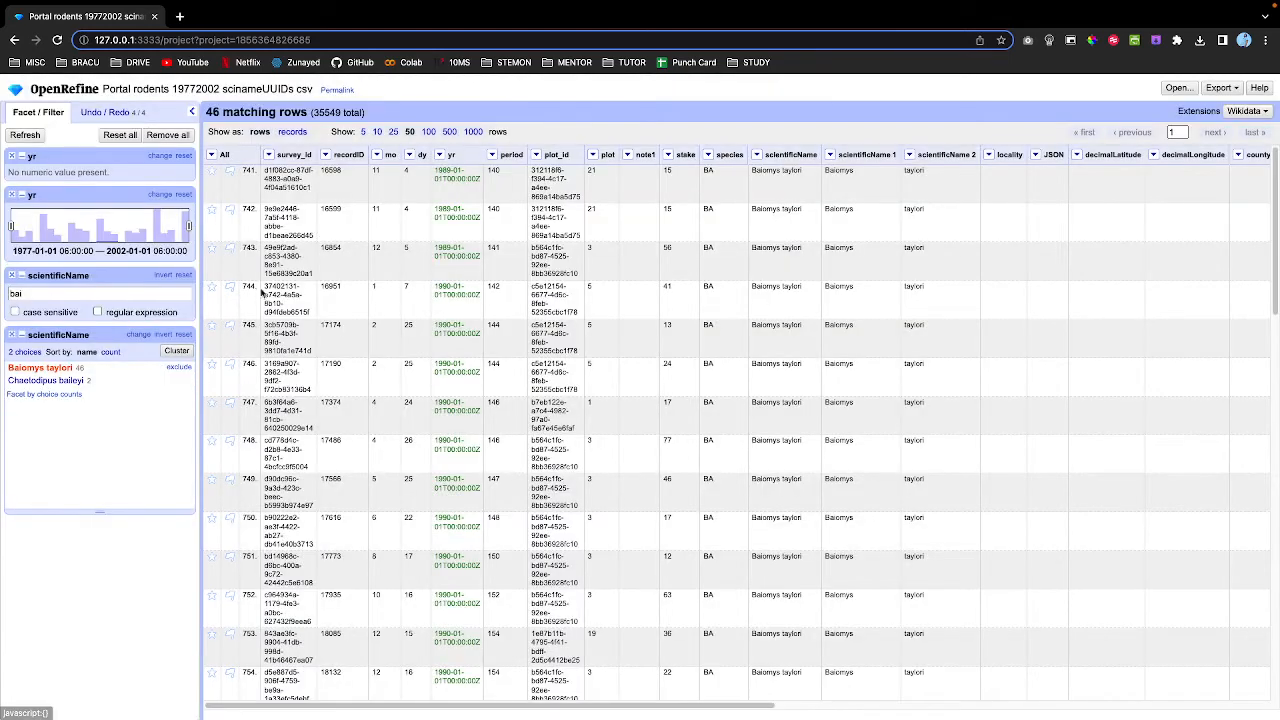
scroll(446, 337, down, 3)
scroll(446, 337, down, 18)
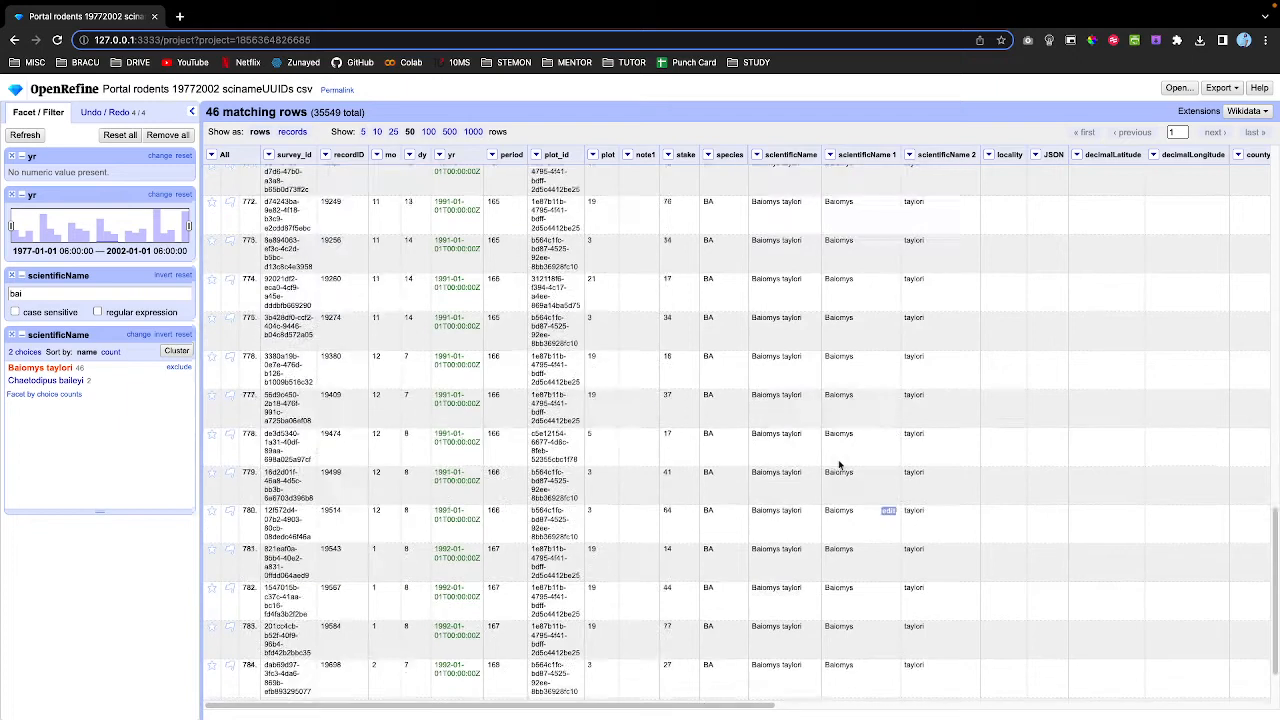
scroll(840, 465, up, 20)
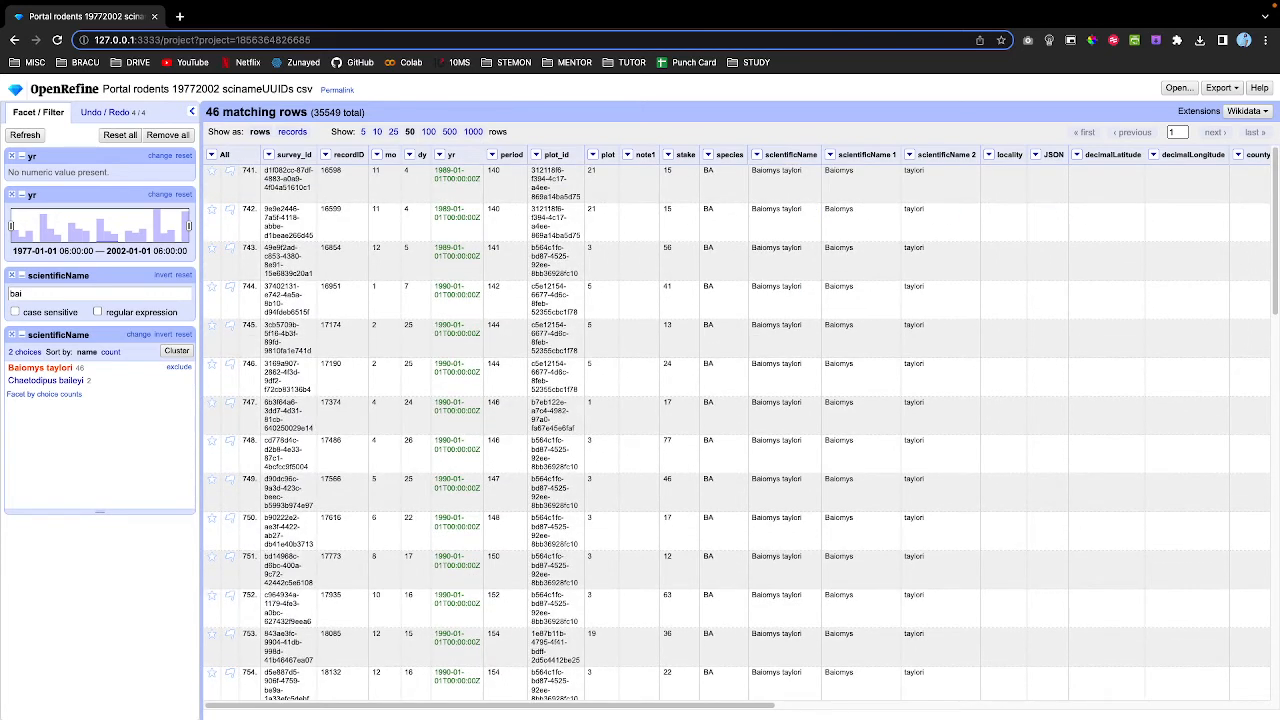
scroll(768, 203, down, 1)
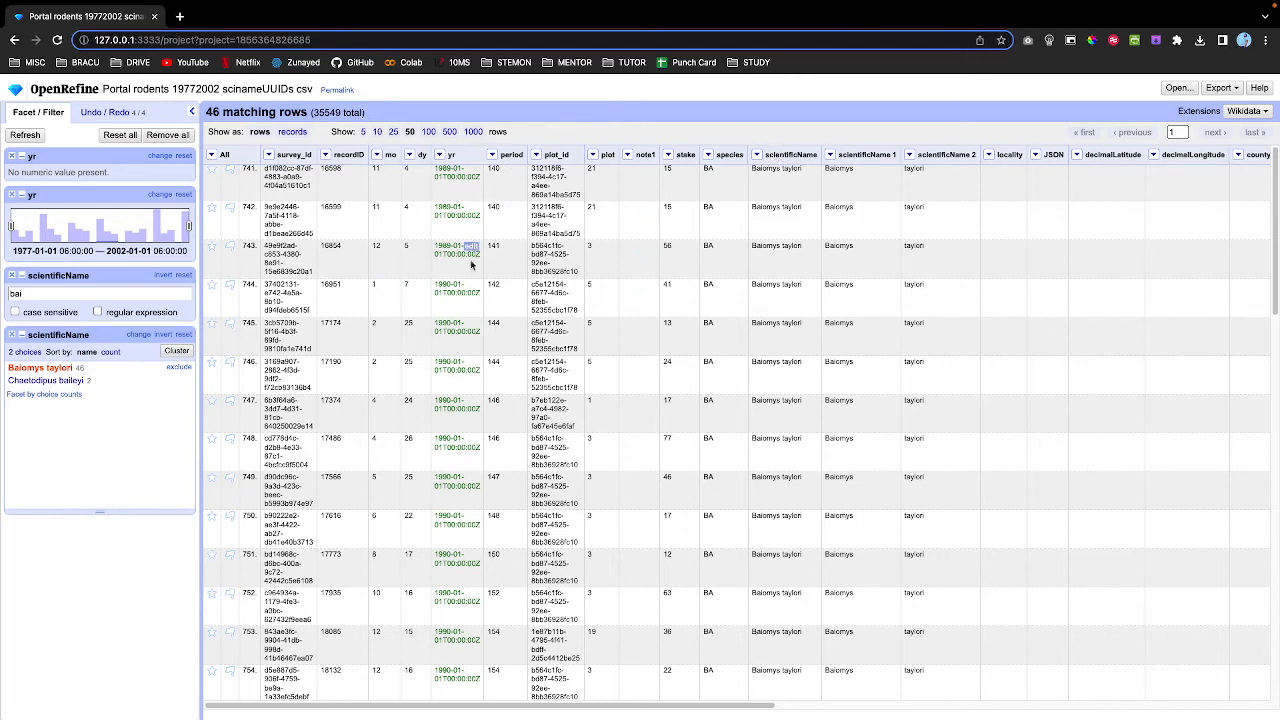
Sort the filtered rows alphabetically by scientificName.
click(758, 155)
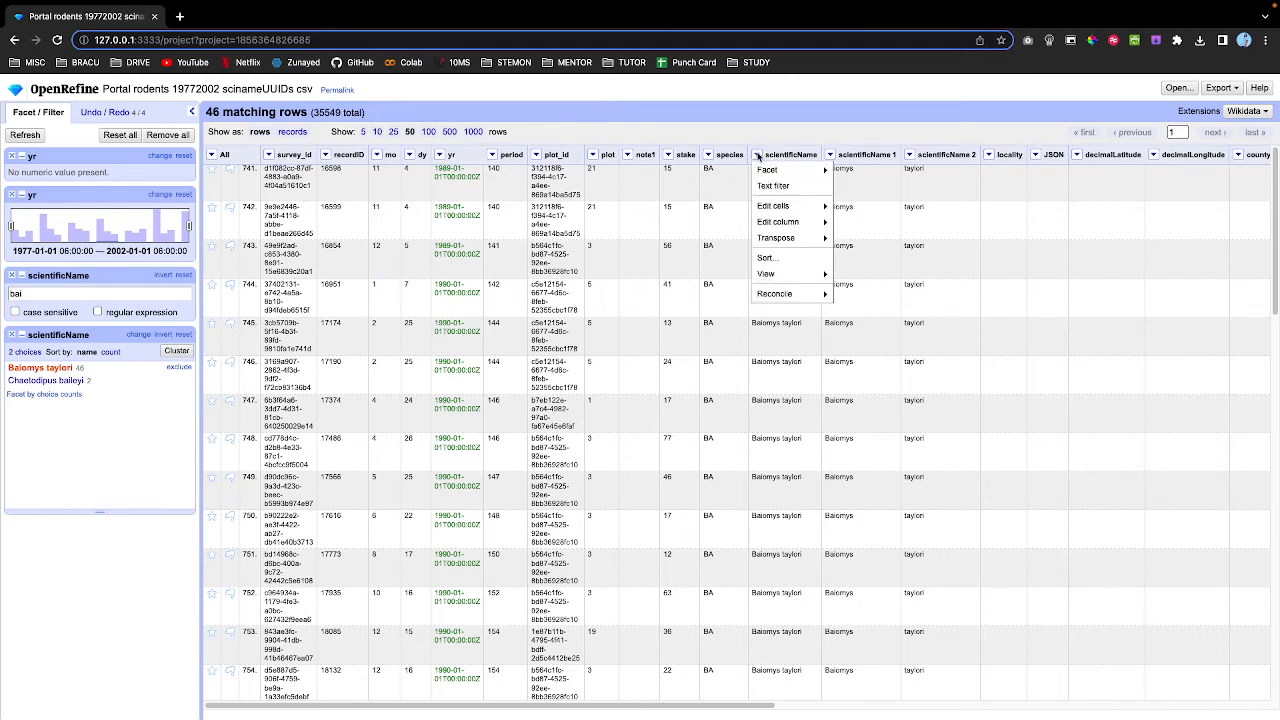
click(784, 259)
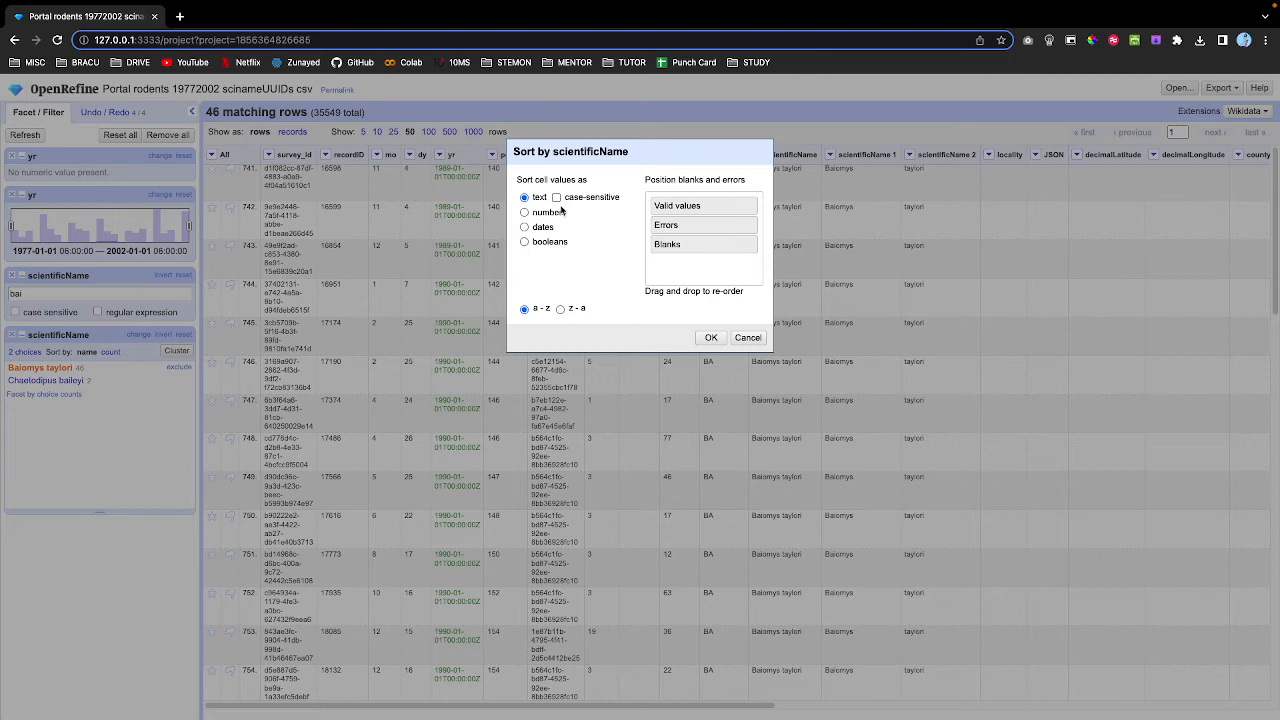
click(711, 337)
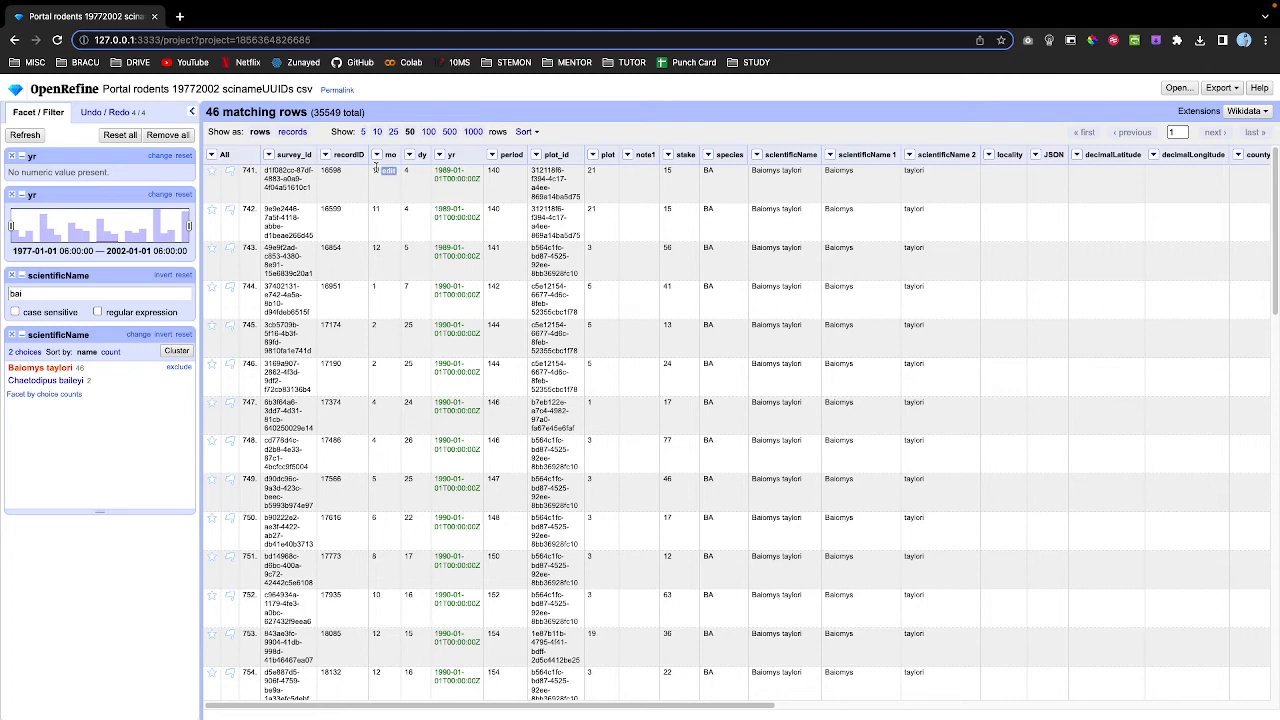
Sort the rows by the mo column as numbers, smallest first.
click(377, 154)
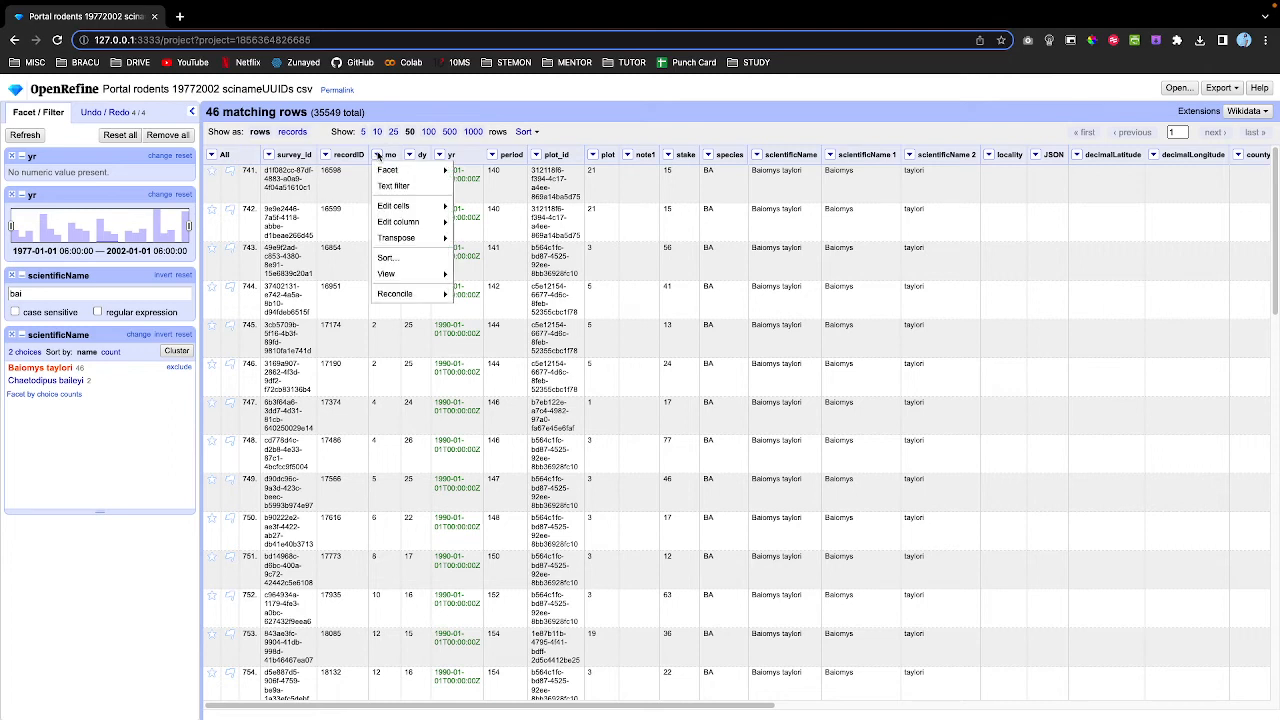
click(387, 258)
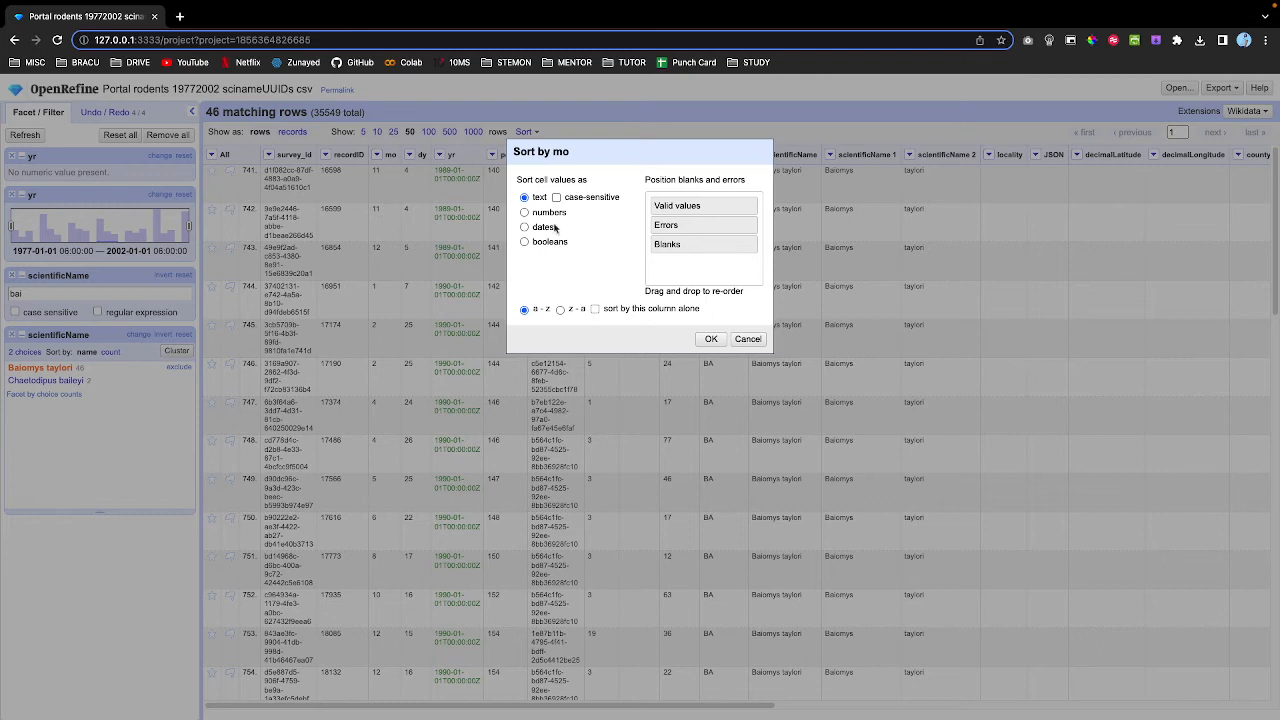
click(541, 215)
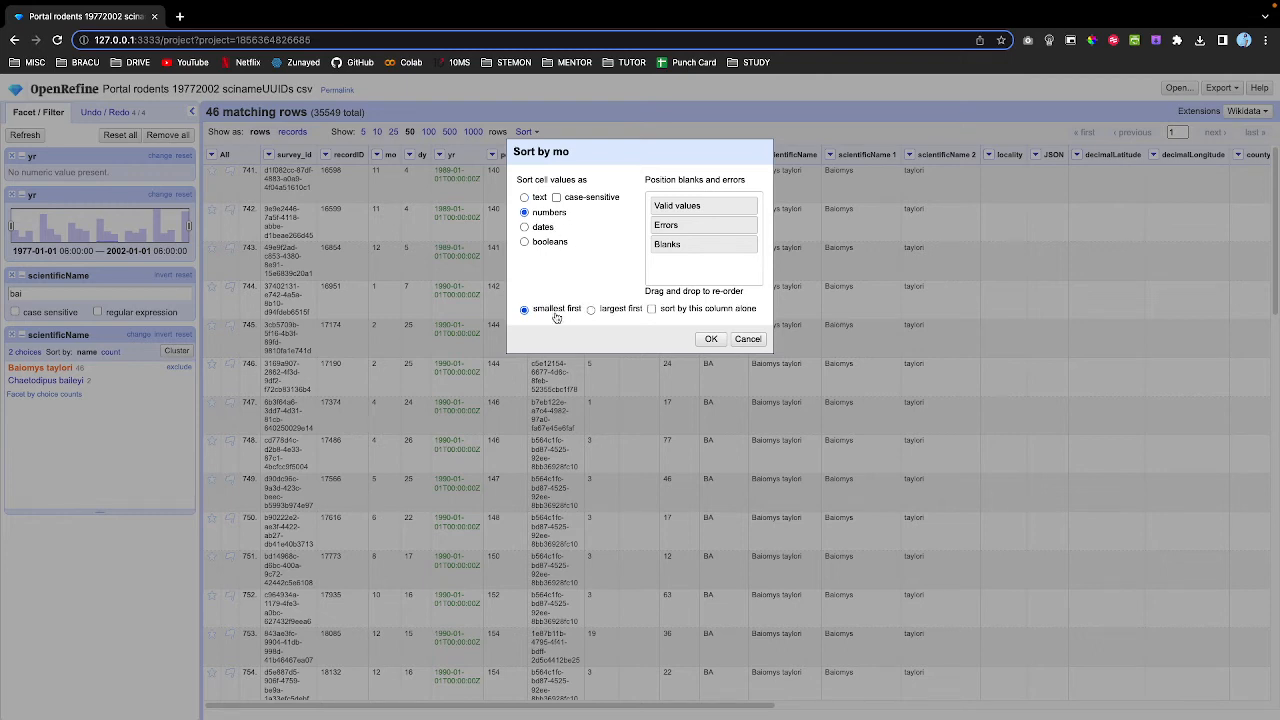
click(616, 312)
click(709, 340)
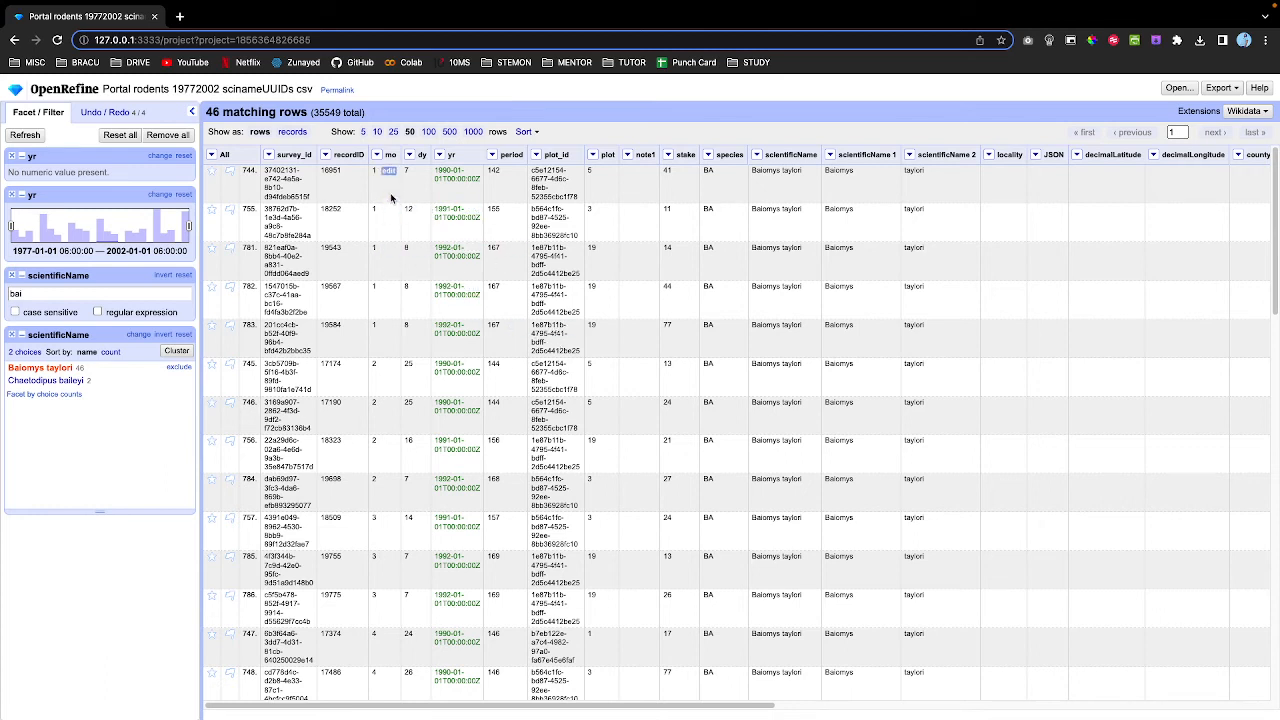
scroll(390, 340, down, 1)
scroll(391, 347, down, 5)
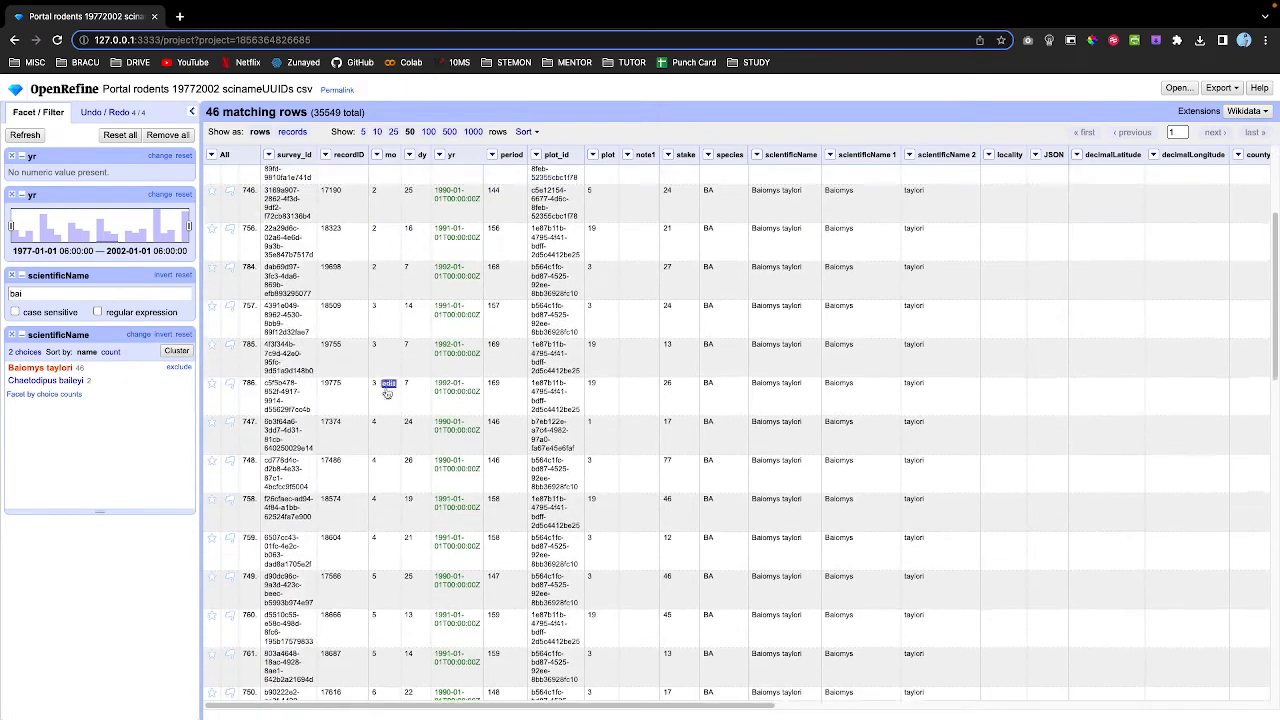
scroll(389, 443, up, 5)
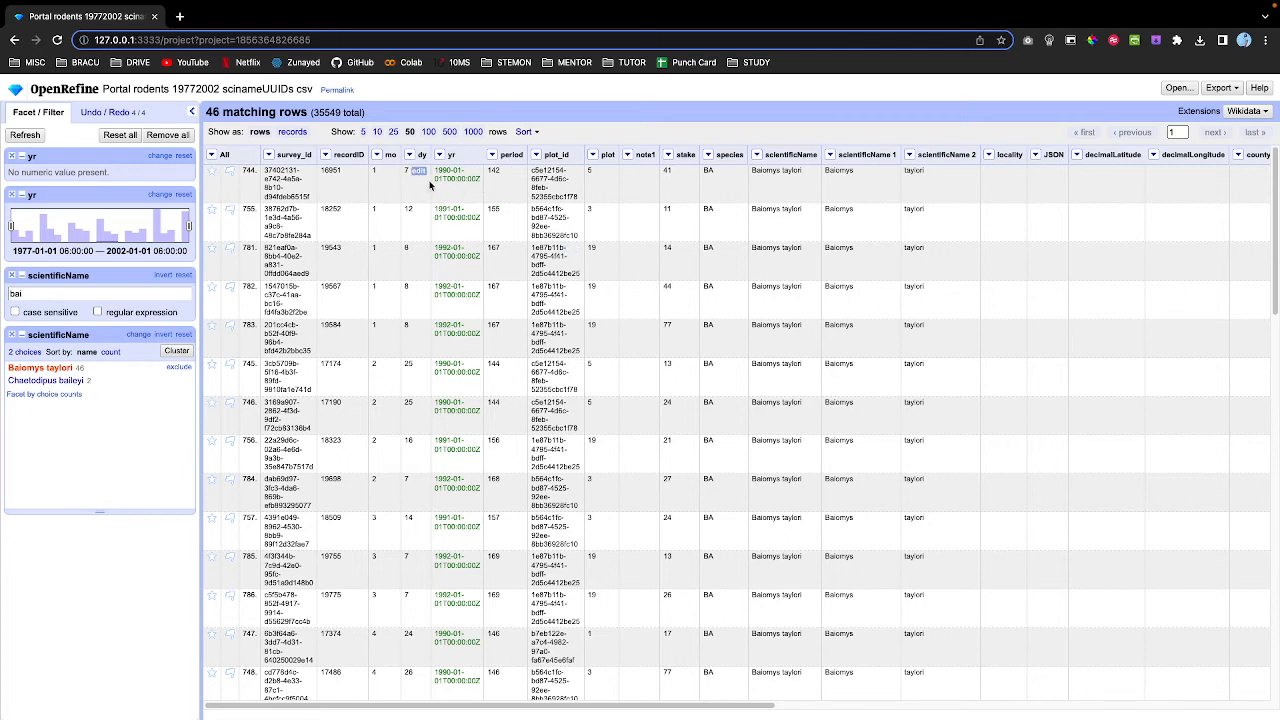
Reverse the mo sort so month 12 comes first.
click(379, 157)
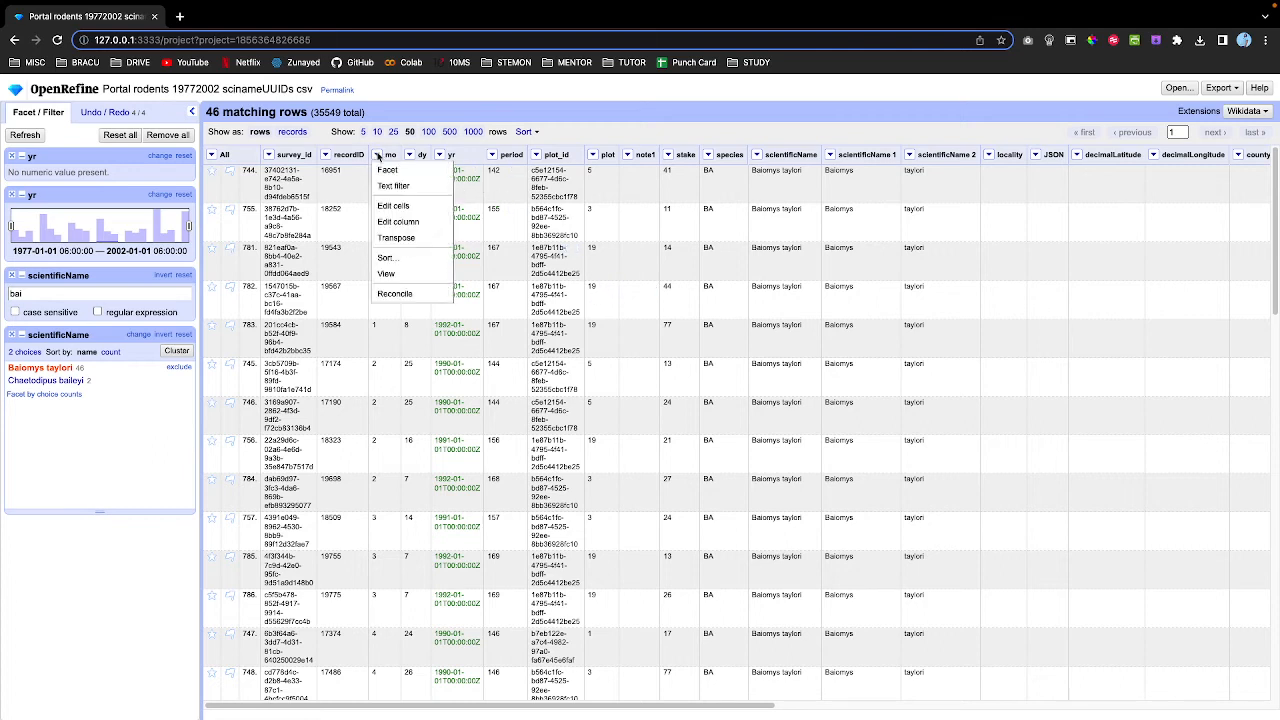
mouse_move(409, 262)
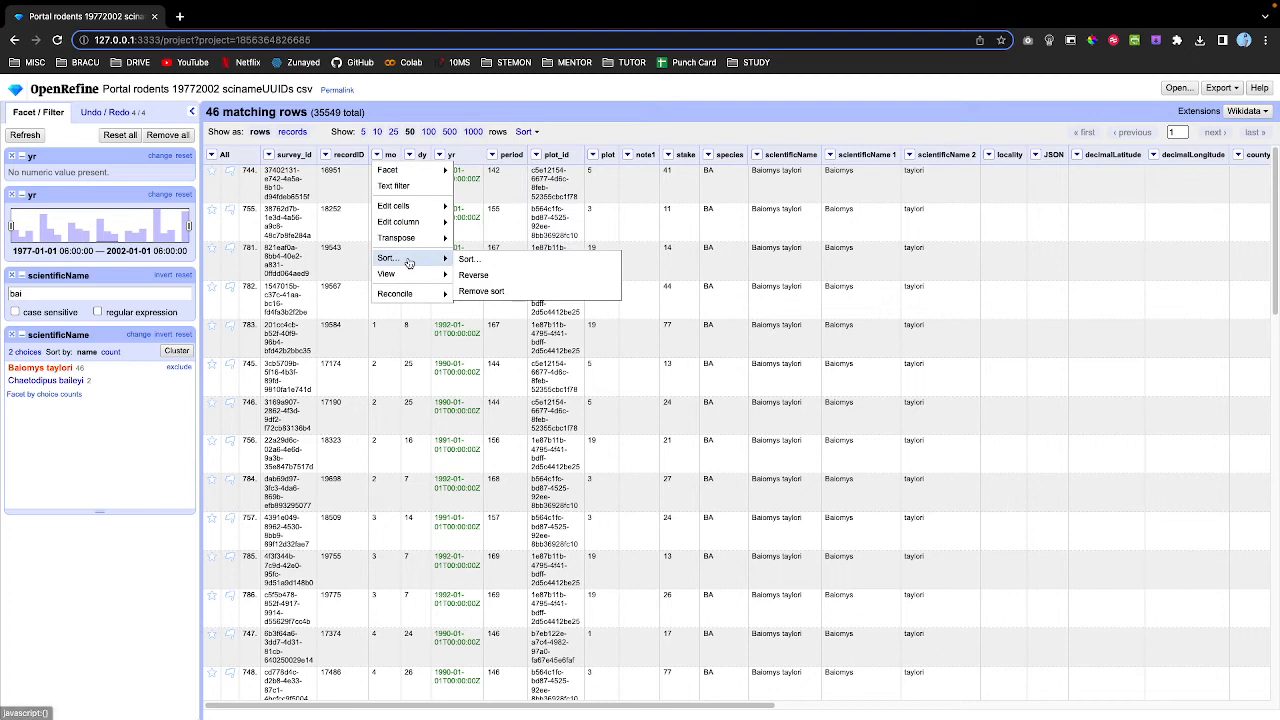
click(476, 275)
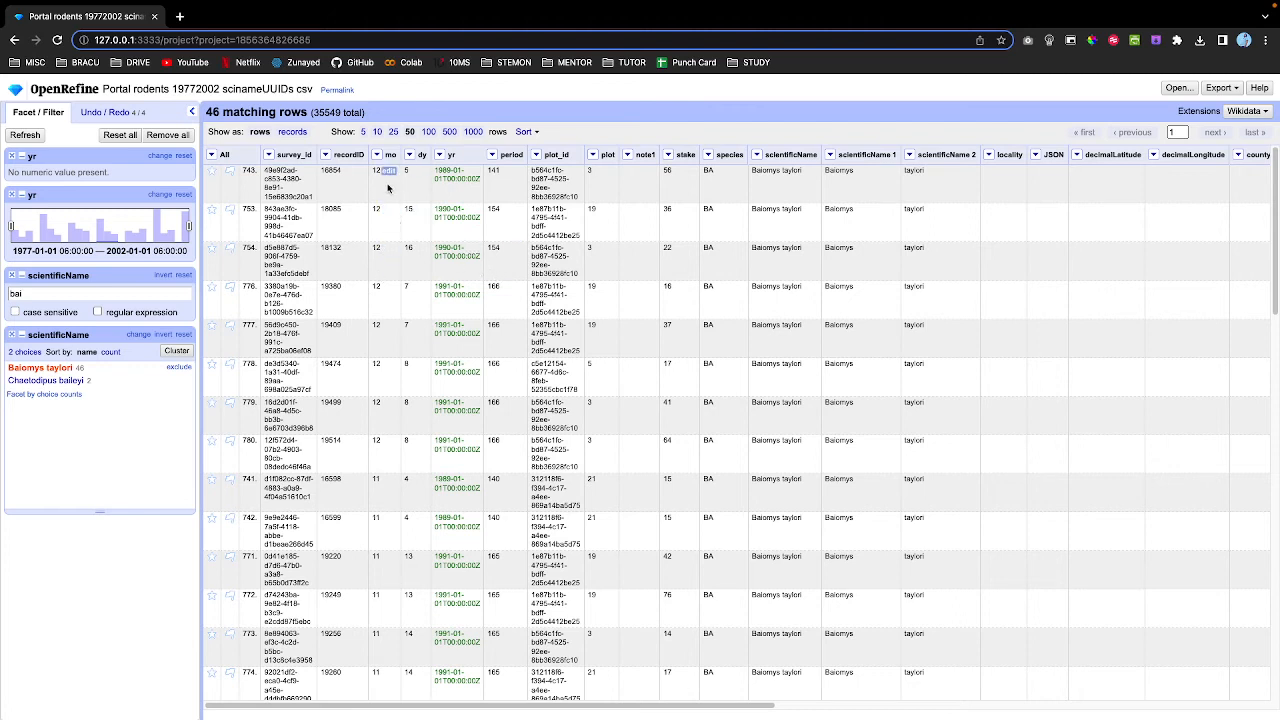
scroll(374, 411, down, 1)
scroll(374, 411, down, 1)
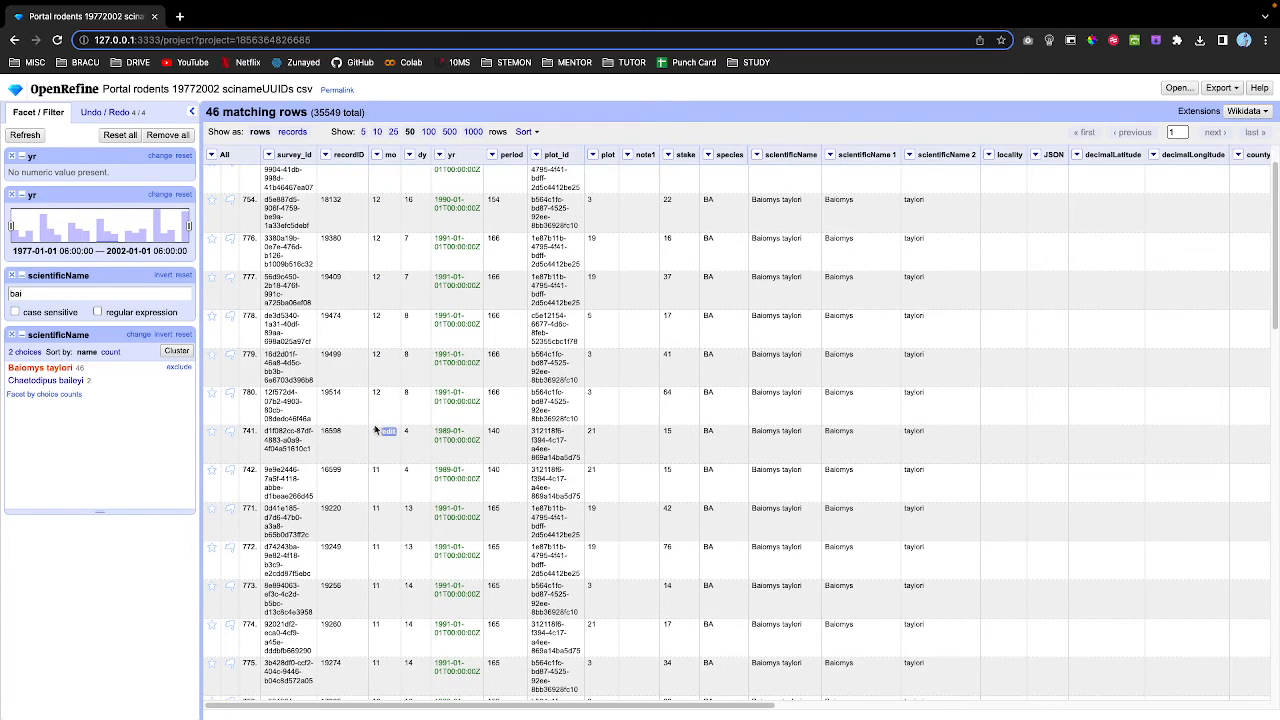
scroll(379, 480, up, 1)
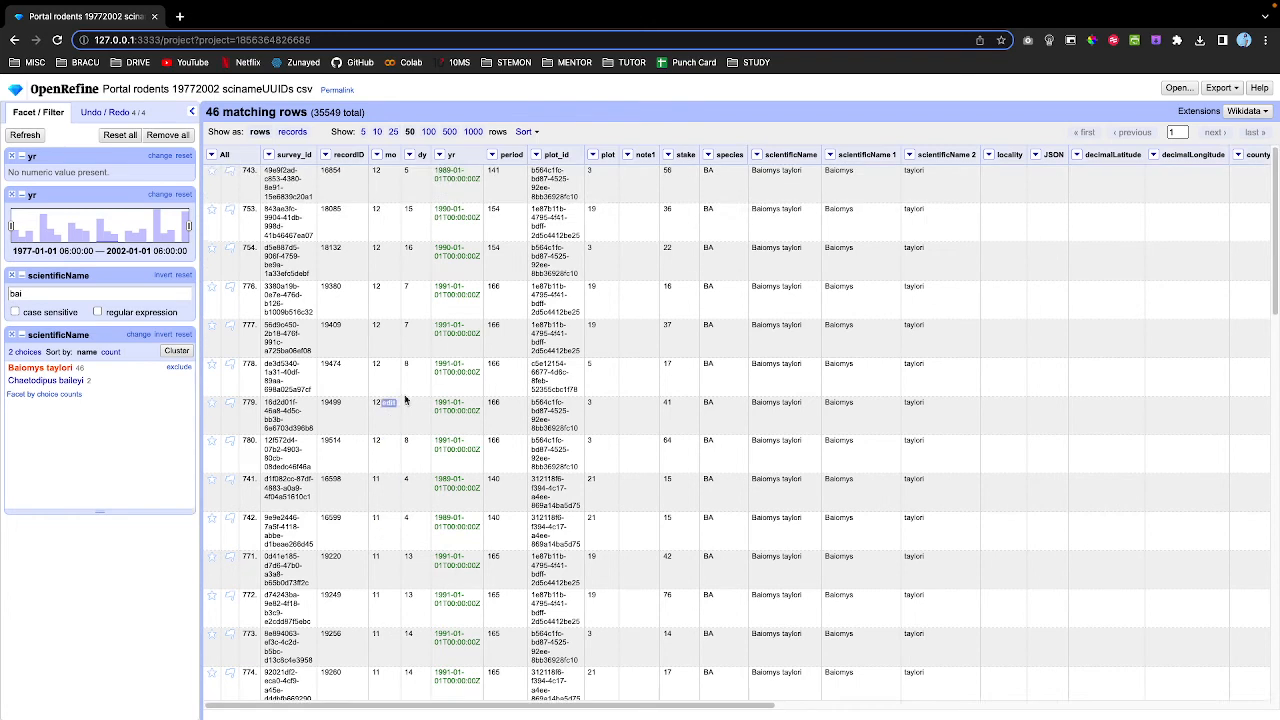
Remove the sort to restore the original row order.
click(376, 155)
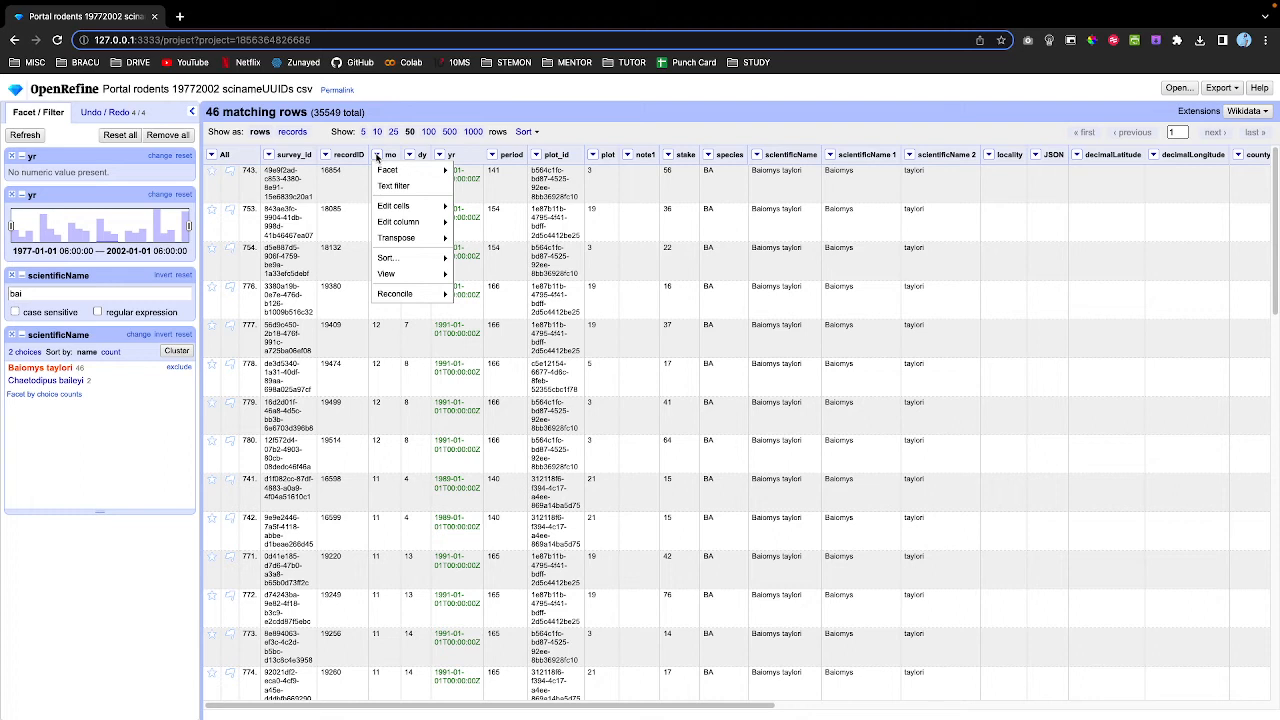
mouse_move(414, 258)
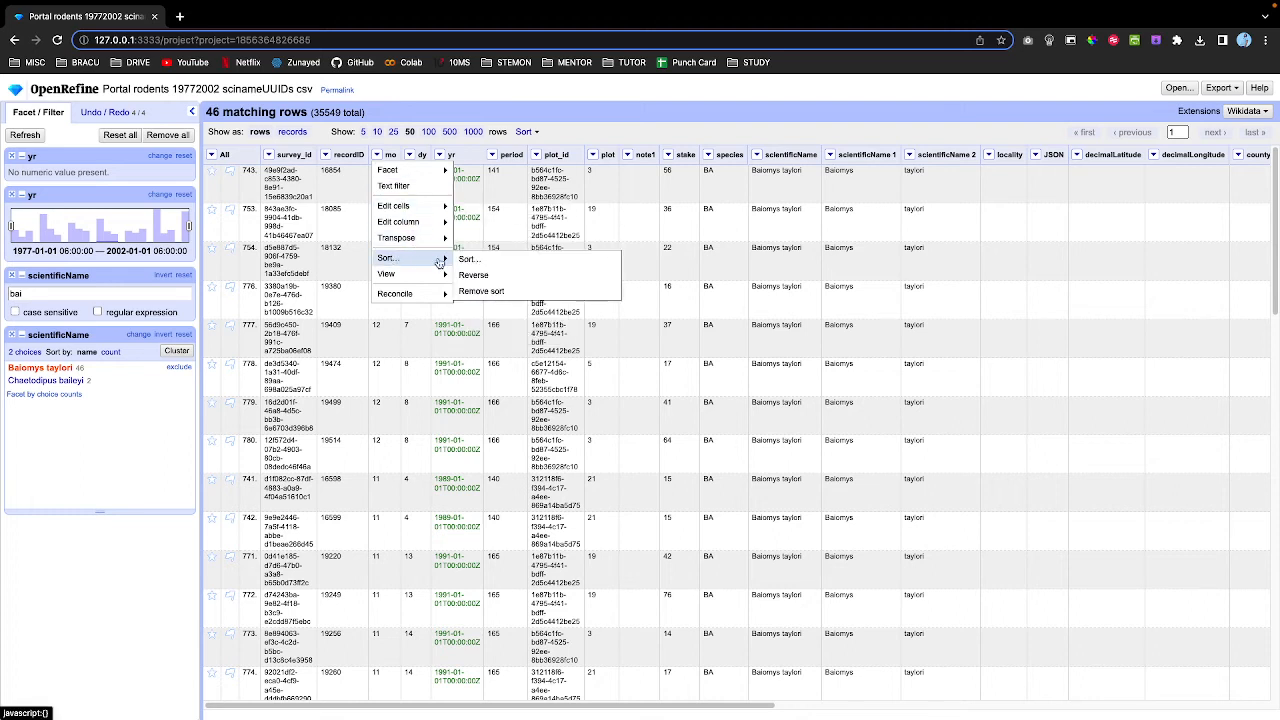
click(477, 292)
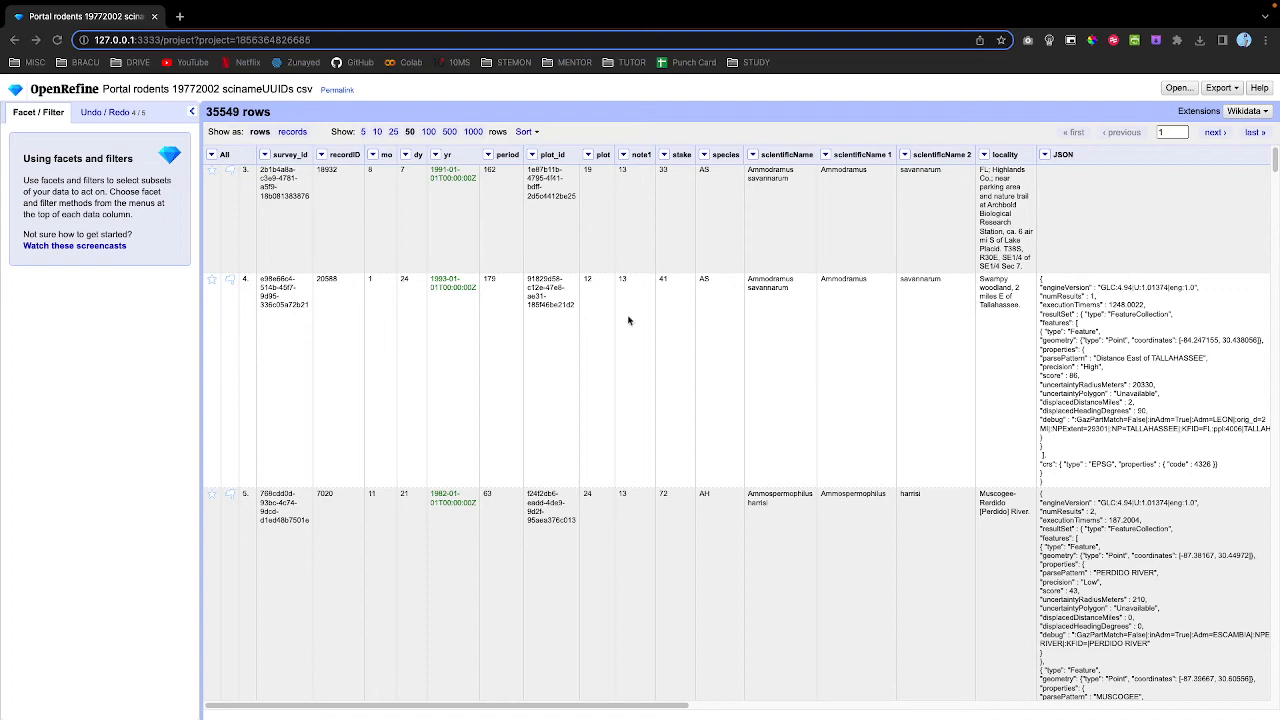
Scroll through the unfiltered 35549-row table, then bring up the recordID column menu.
scroll(568, 336, down, 20)
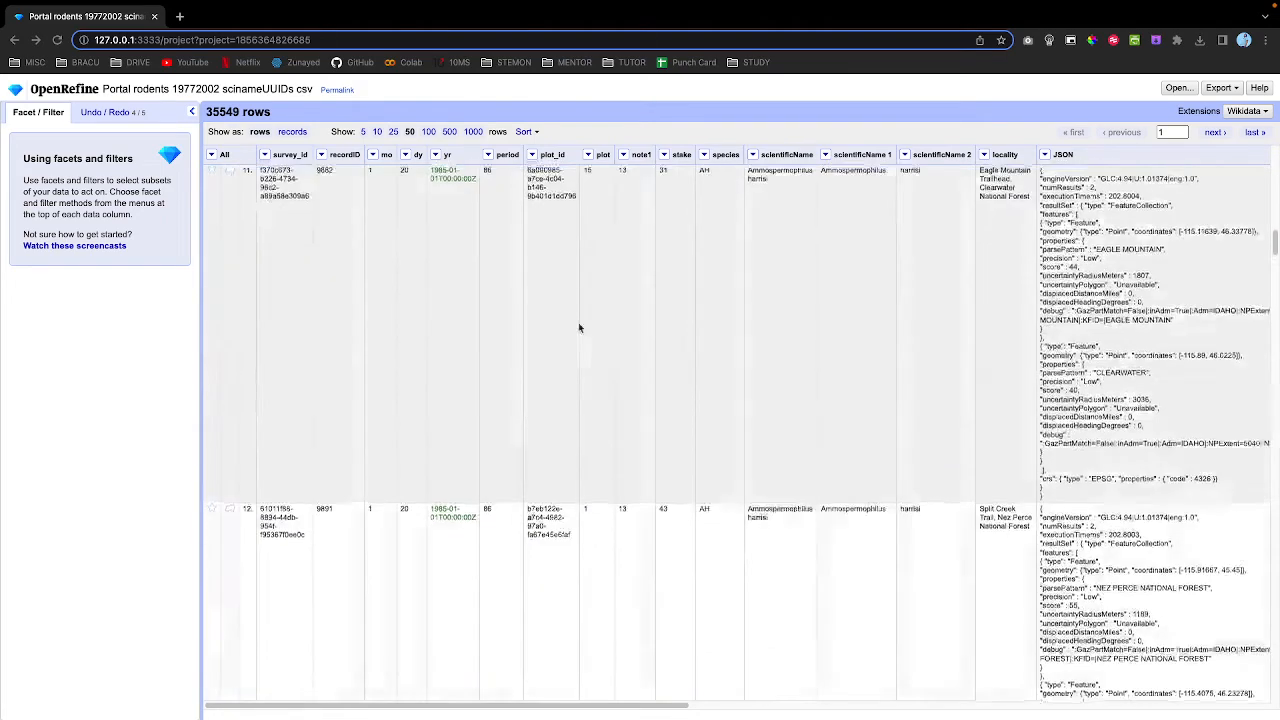
scroll(580, 324, up, 20)
scroll(582, 324, up, 1)
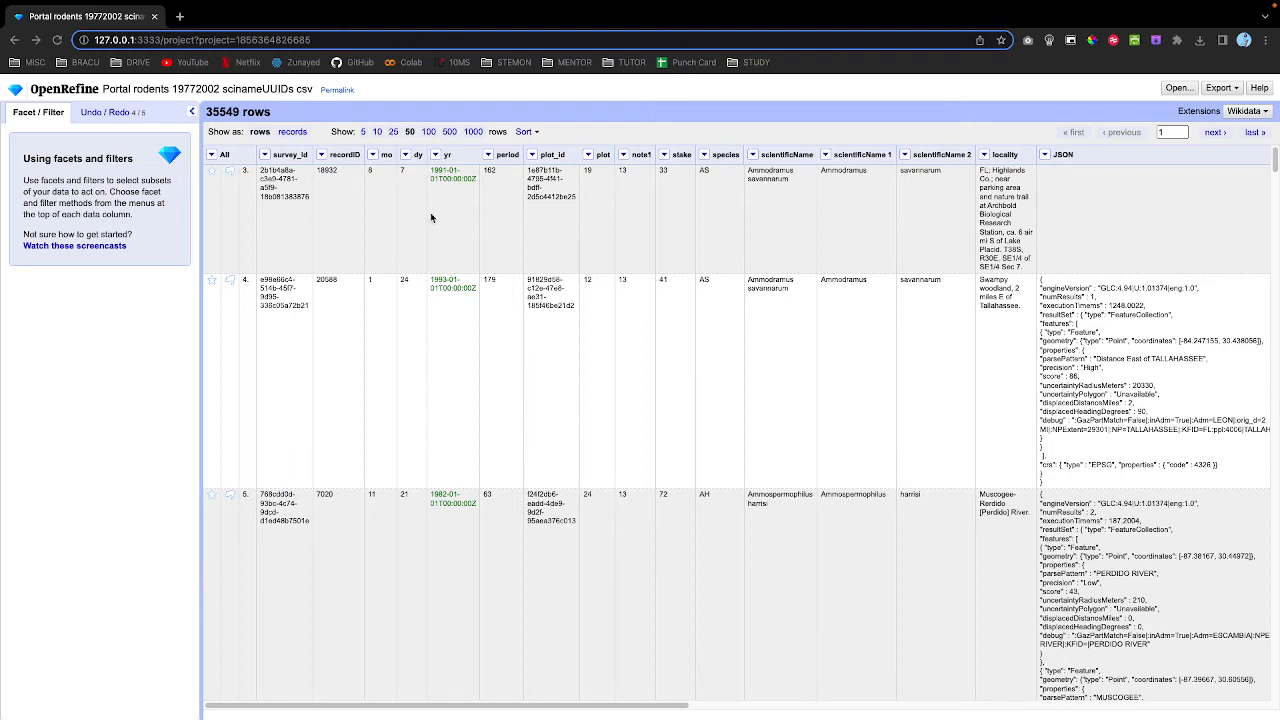
scroll(430, 217, down, 20)
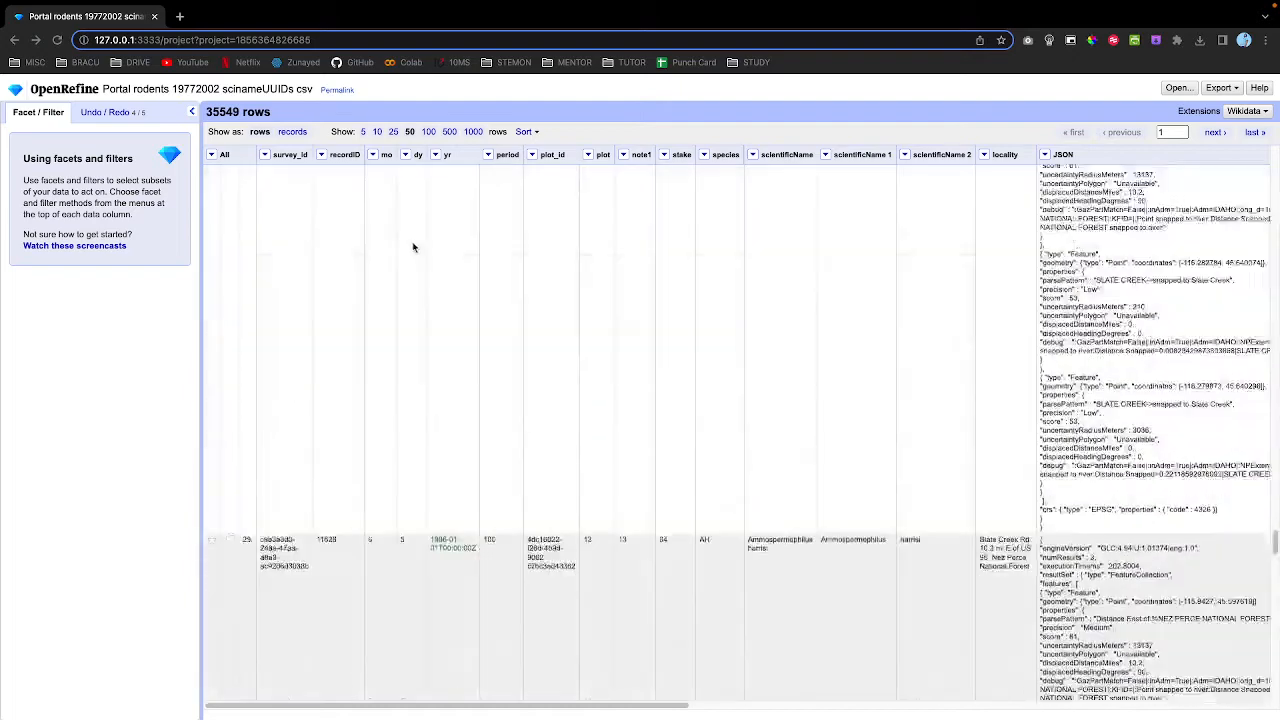
scroll(410, 247, up, 20)
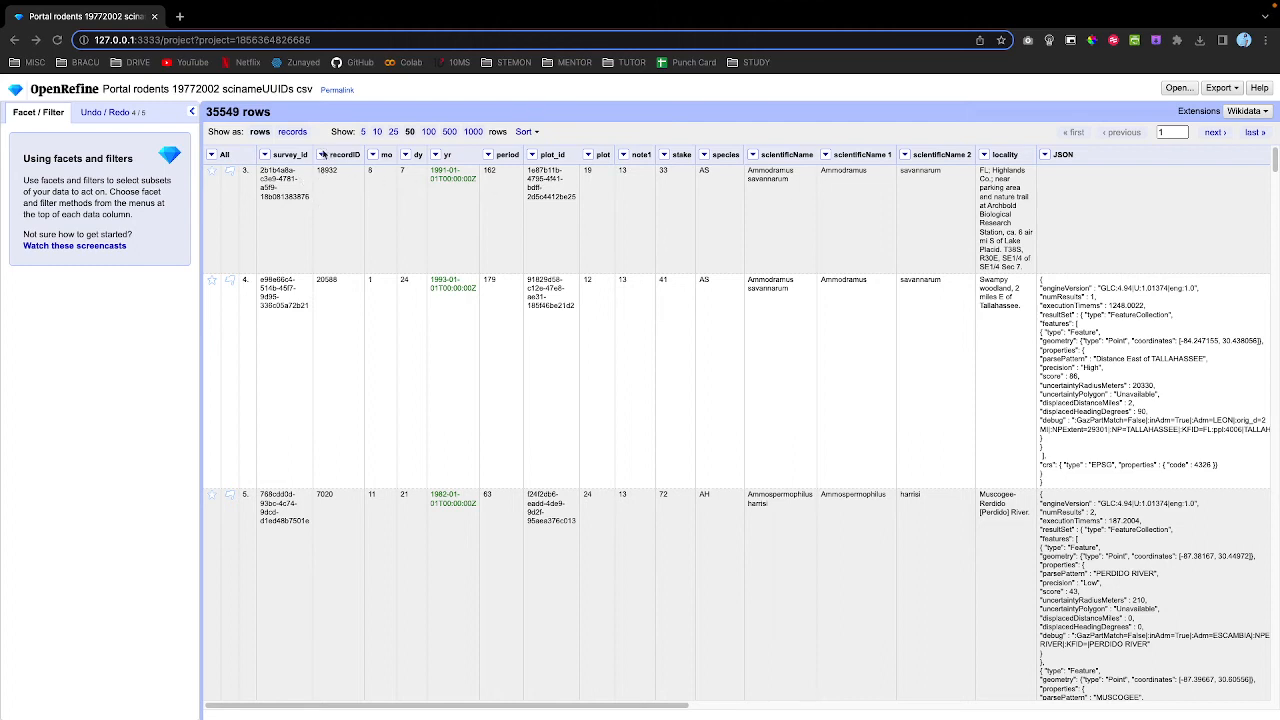
click(321, 155)
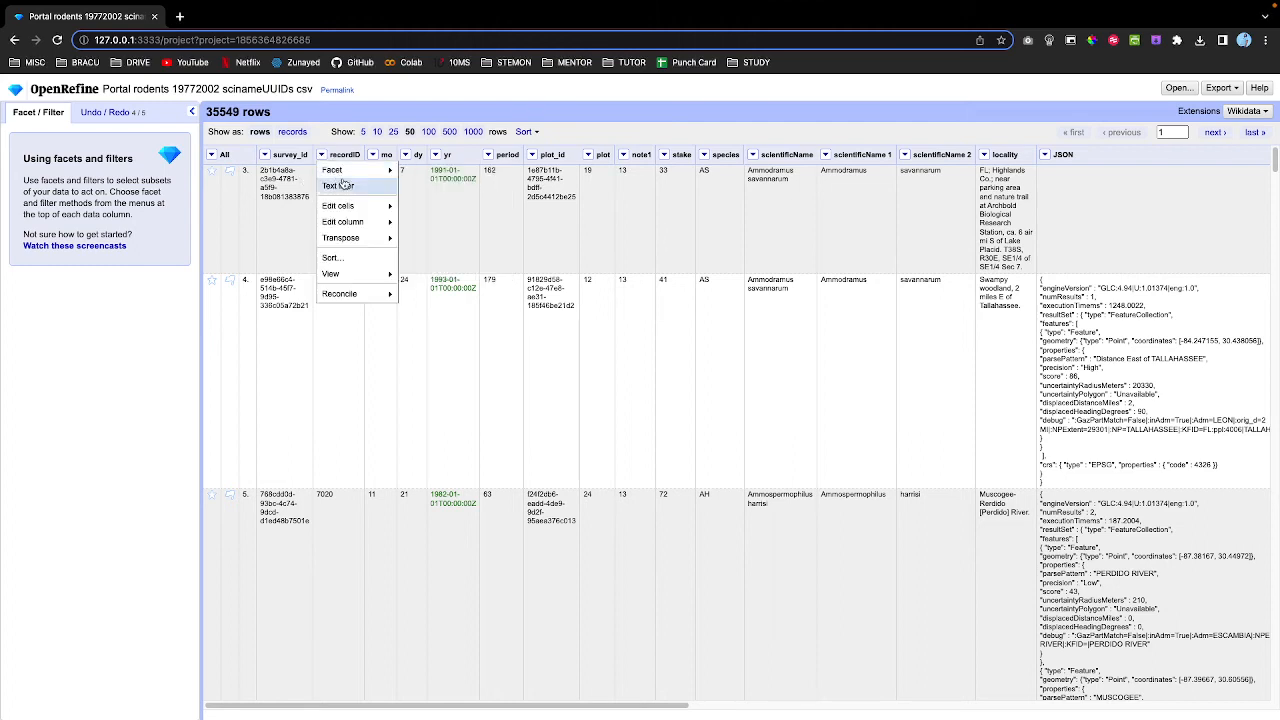
Convert the recordID and period columns to numbers with the To number transform.
mouse_move(355, 206)
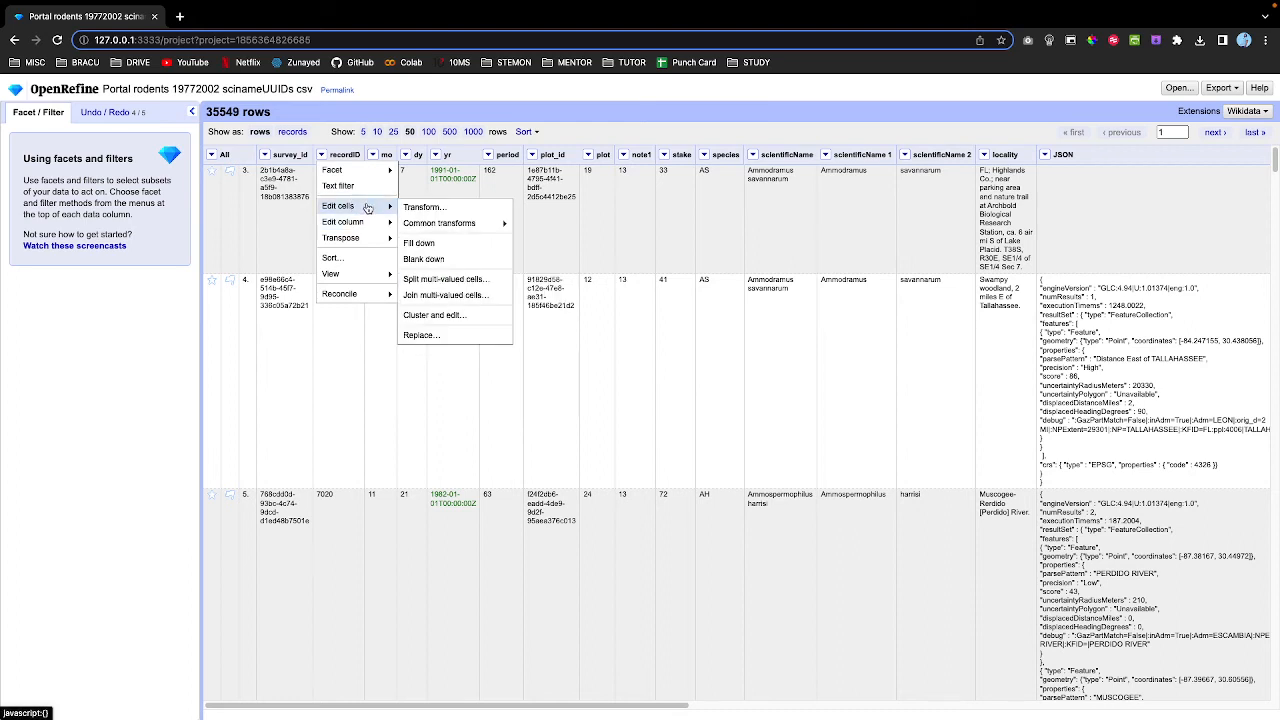
mouse_move(445, 223)
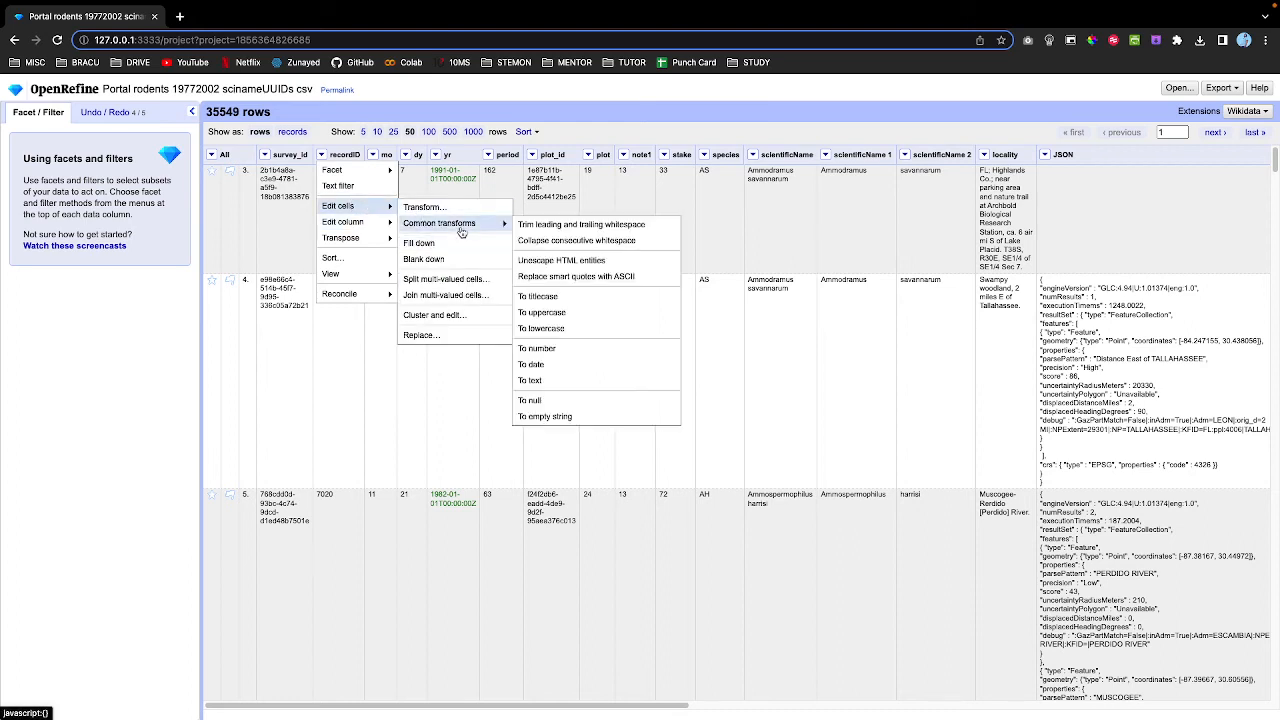
click(536, 350)
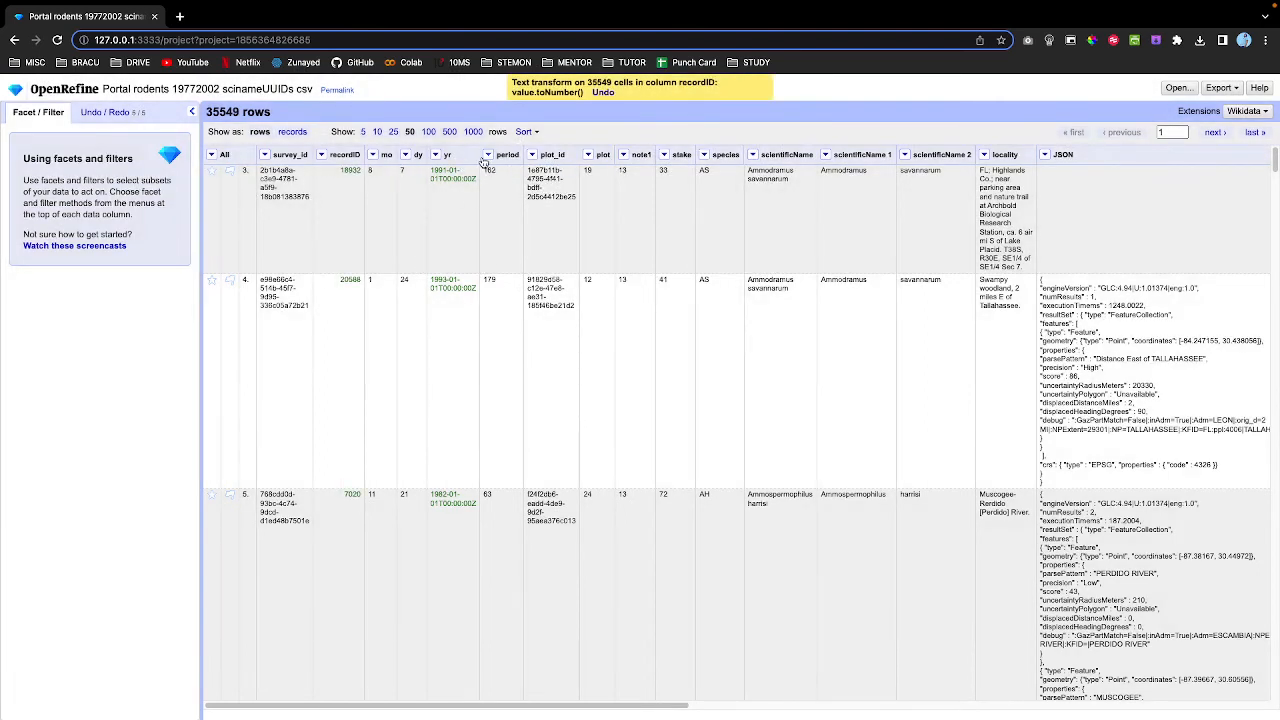
click(488, 158)
mouse_move(532, 209)
mouse_move(585, 226)
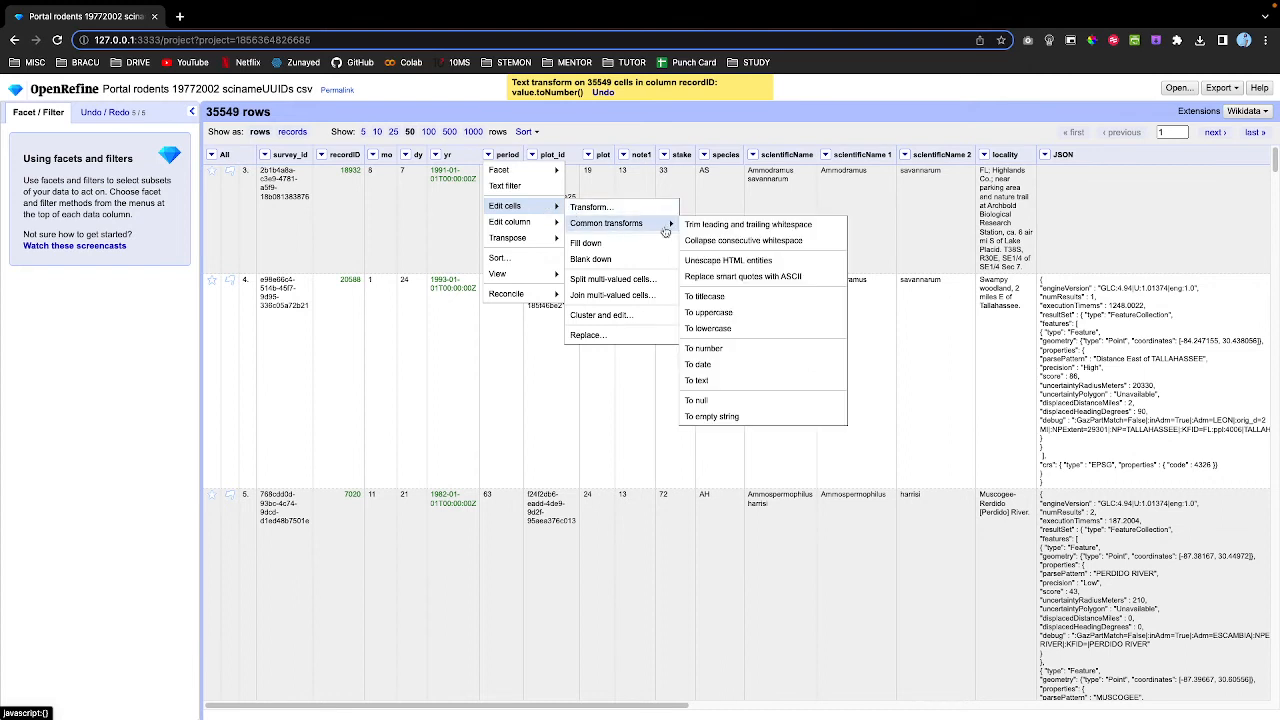
click(712, 349)
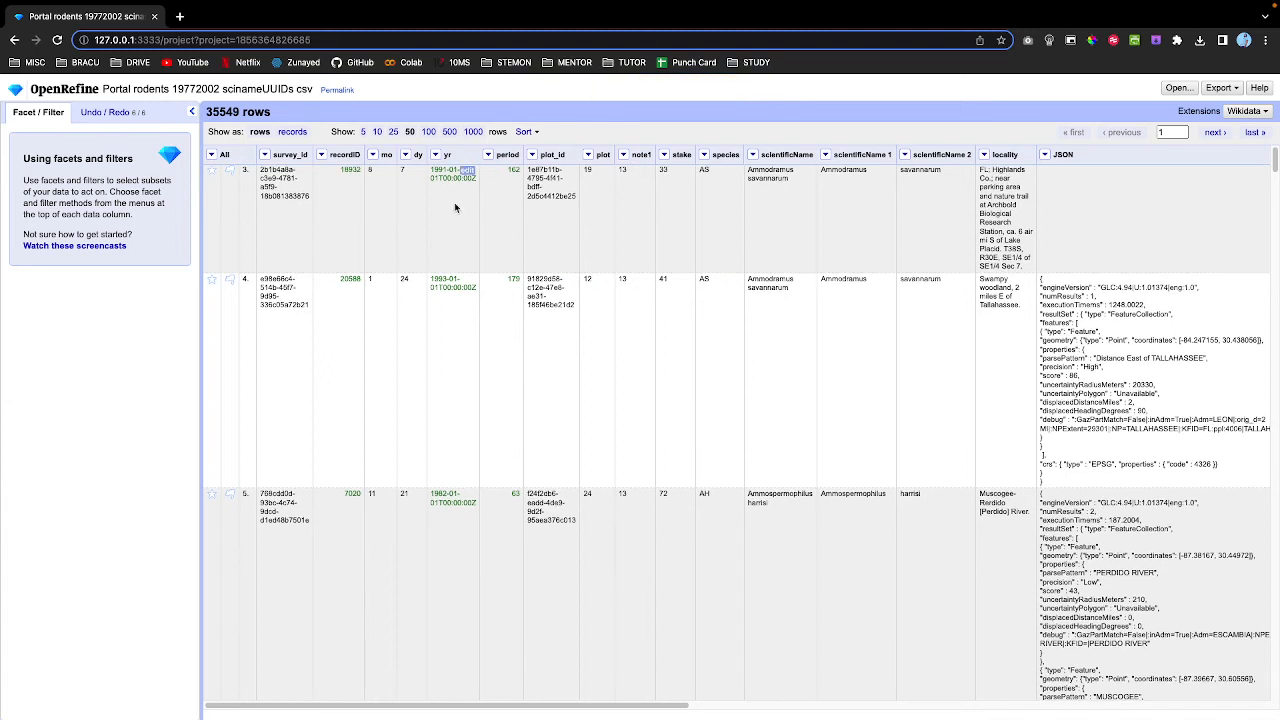
Plot recordID against period as a scatterplot, trying rotations and settling on log scale.
click(322, 155)
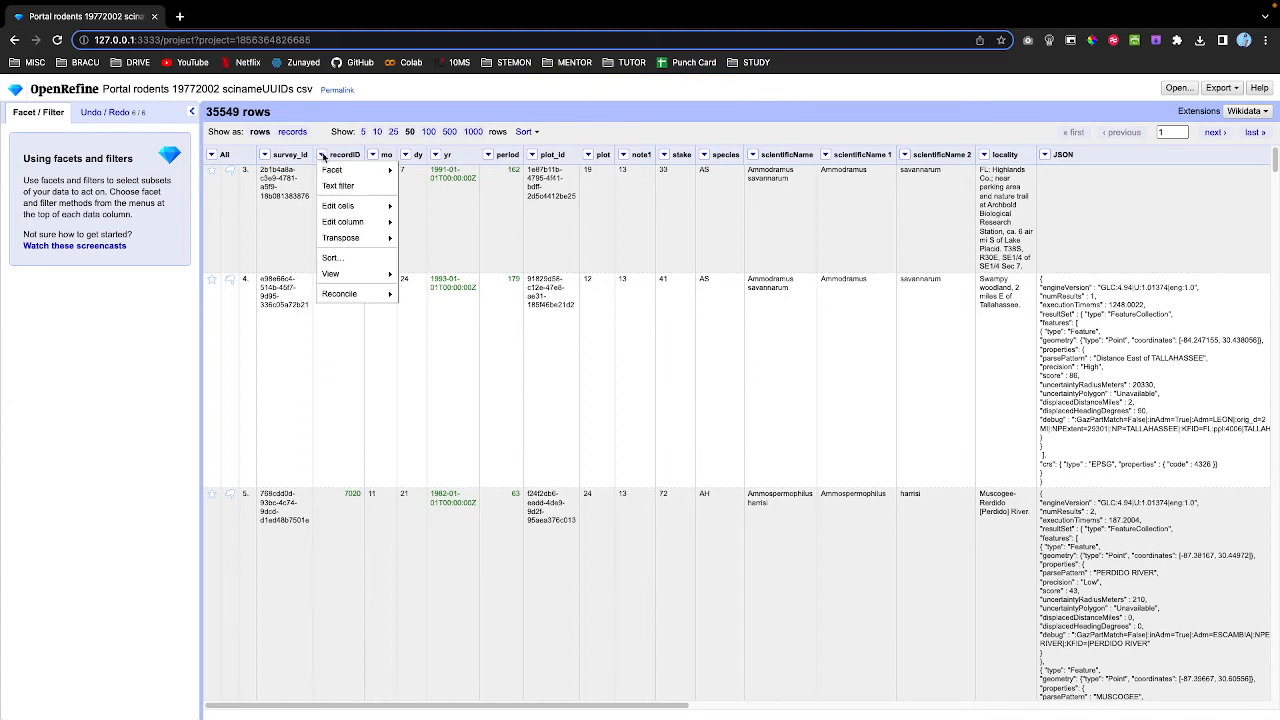
mouse_move(348, 172)
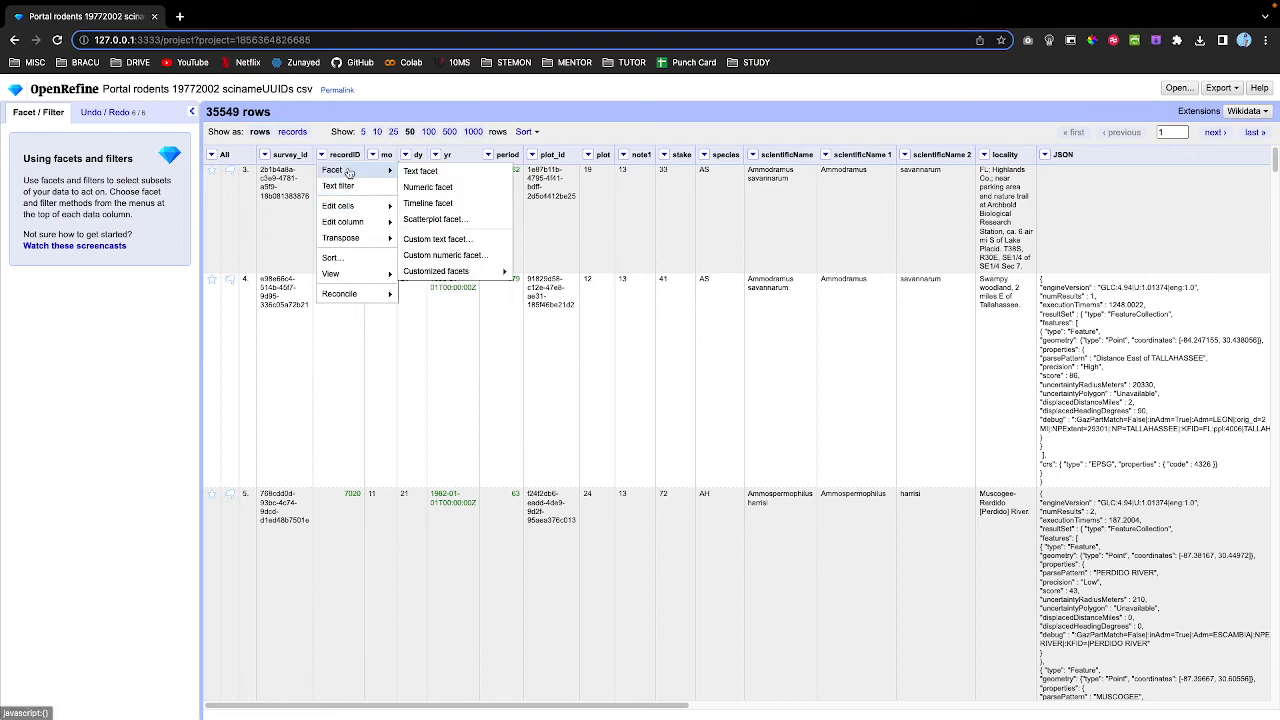
click(434, 219)
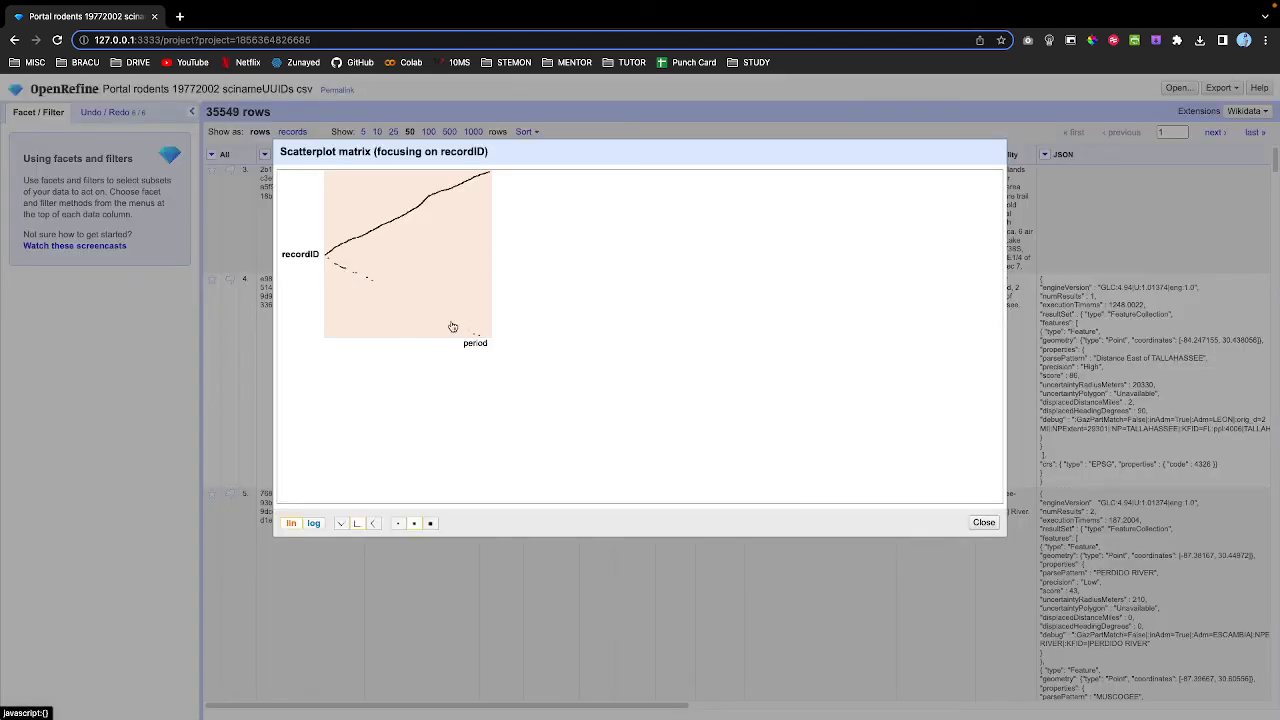
click(341, 523)
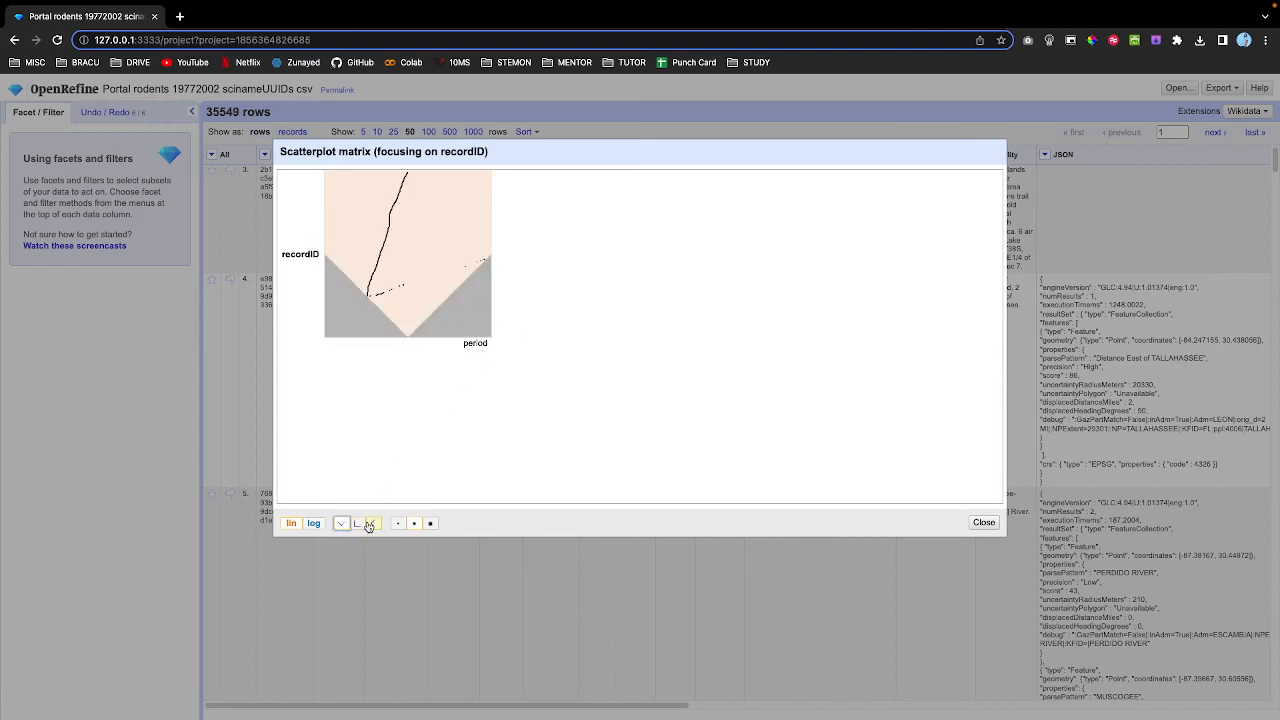
click(369, 524)
click(318, 527)
click(292, 525)
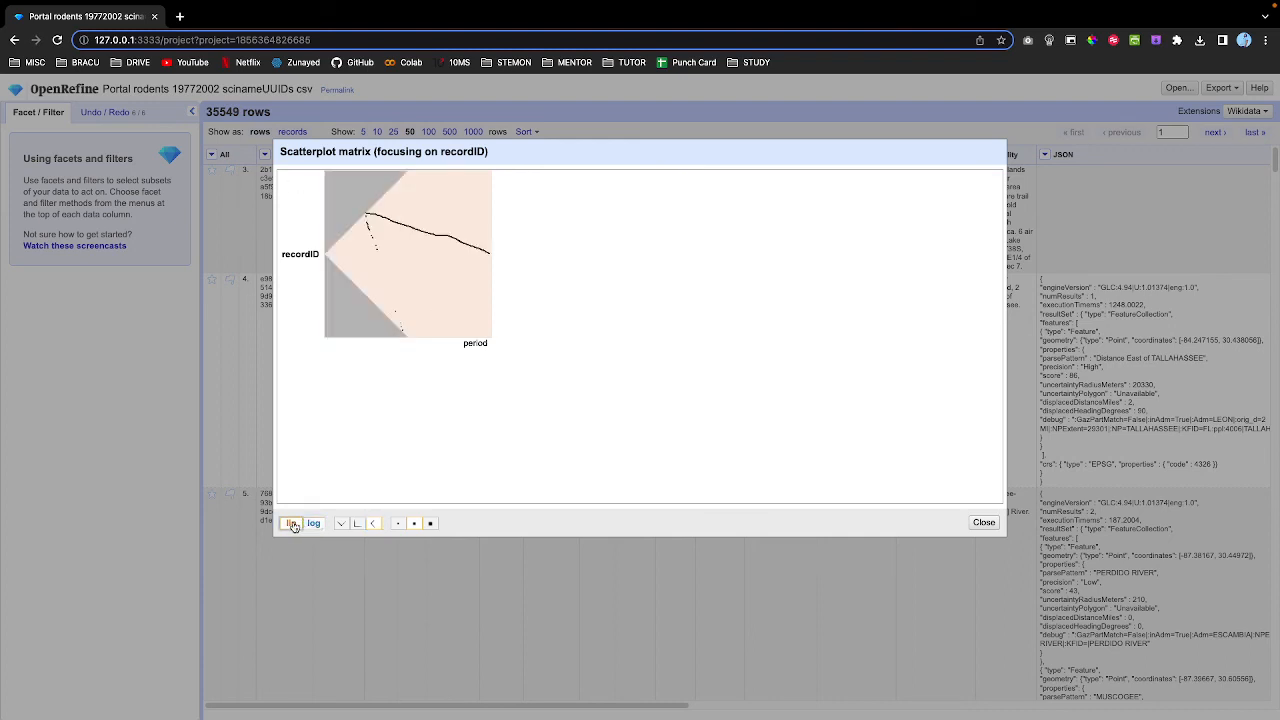
click(313, 524)
click(341, 525)
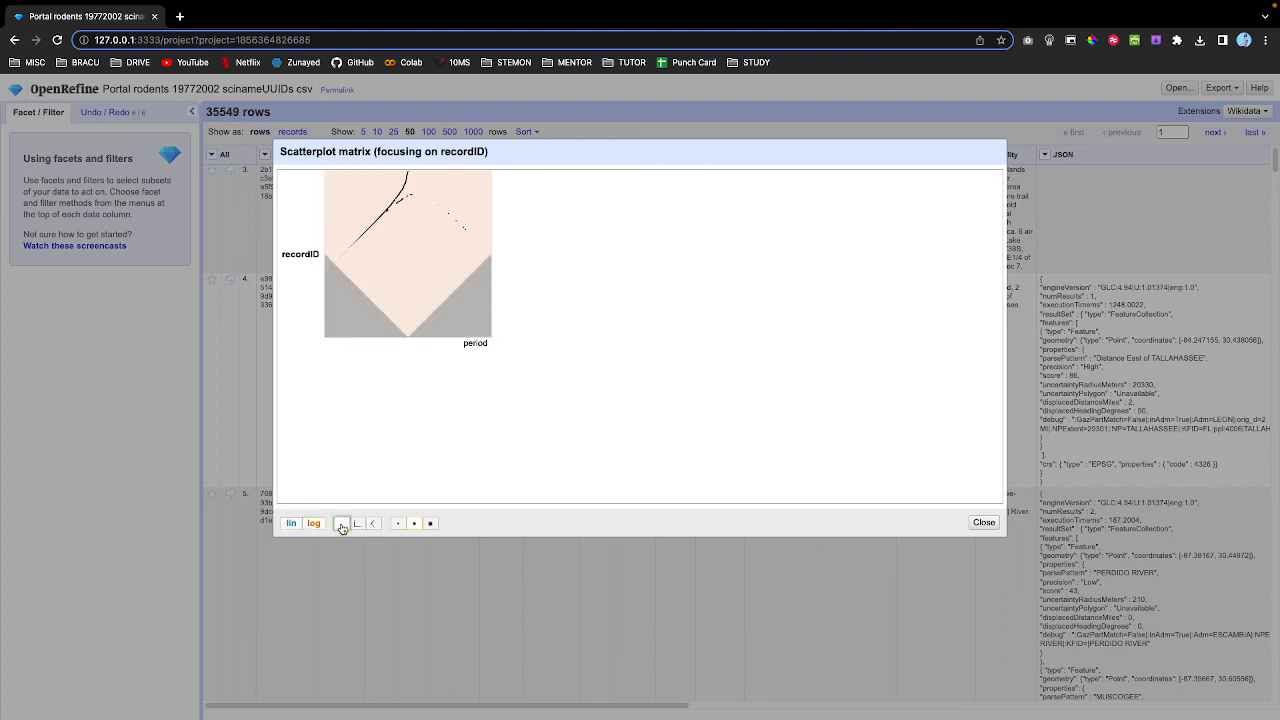
click(360, 525)
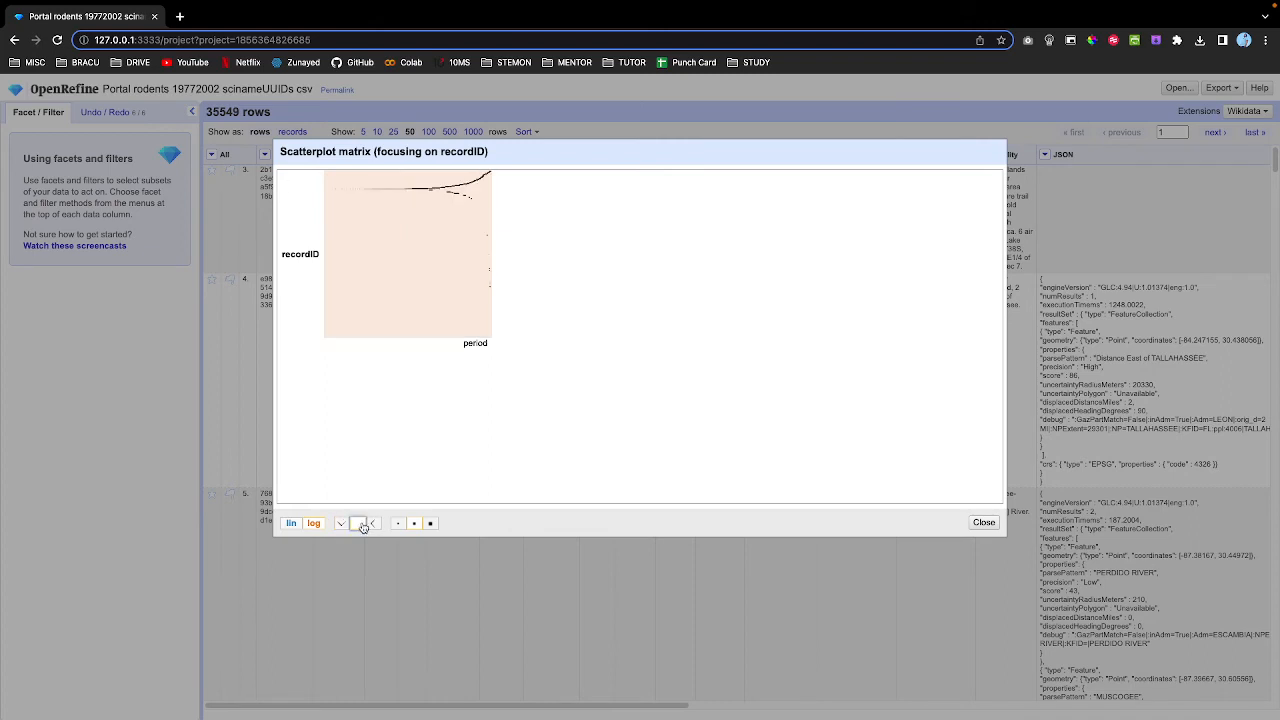
click(296, 526)
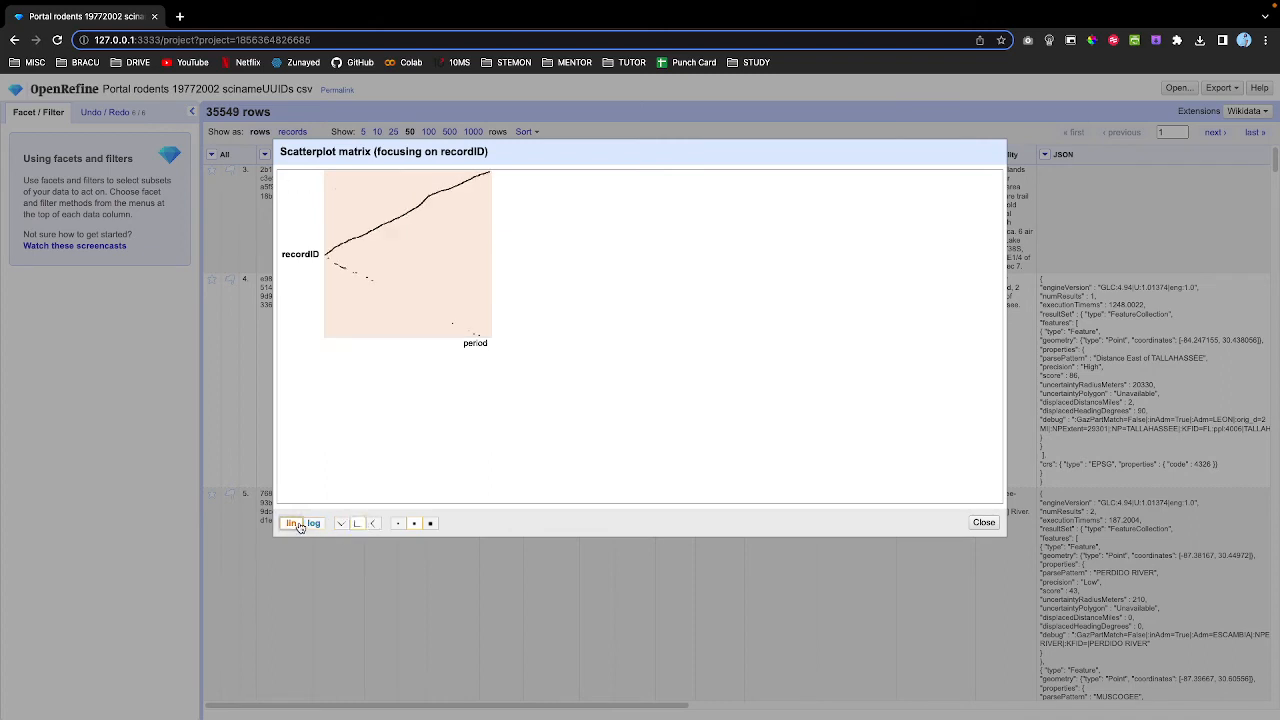
click(313, 524)
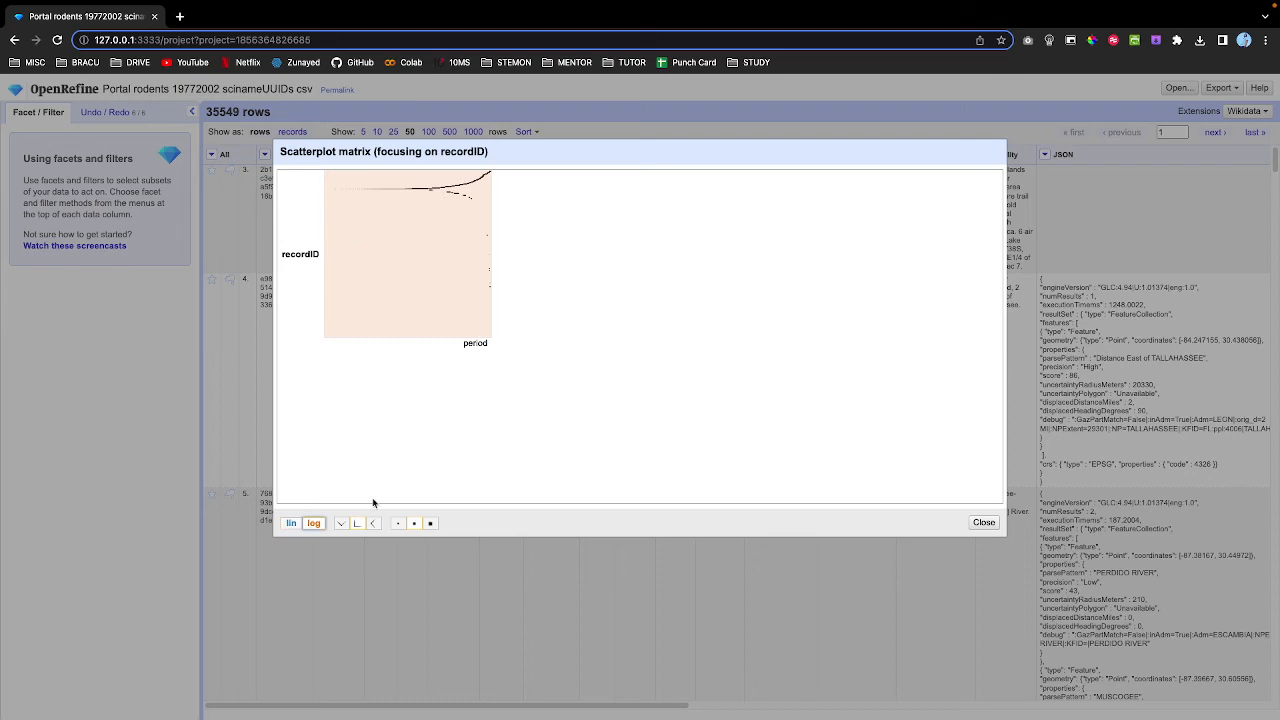
Give the scatterplot the largest dots and no rotation, then close the matrix.
click(431, 523)
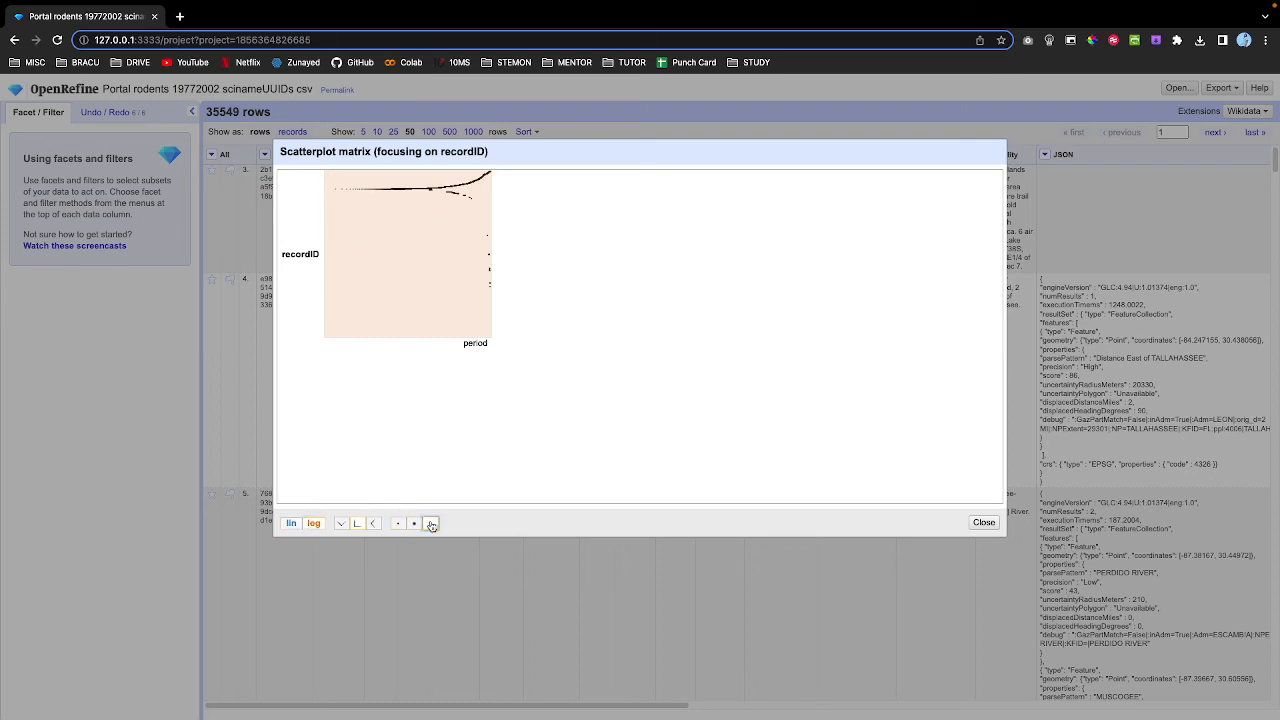
click(414, 523)
click(398, 523)
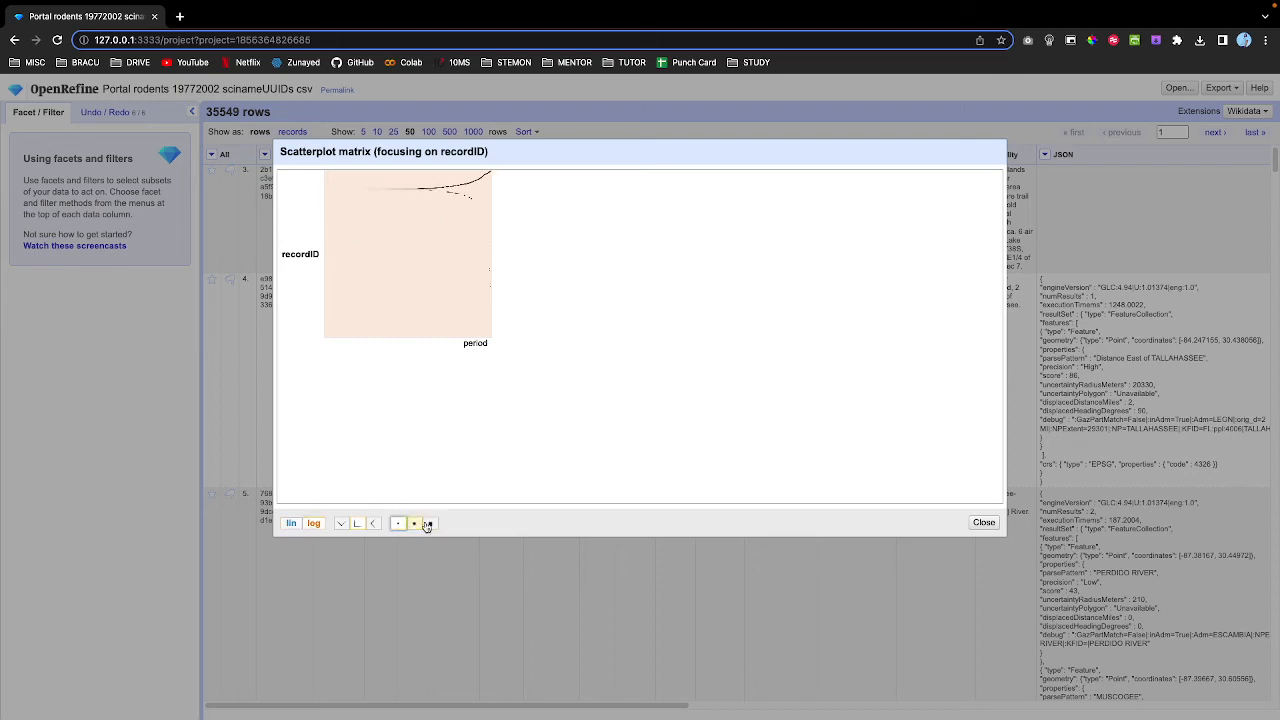
click(430, 523)
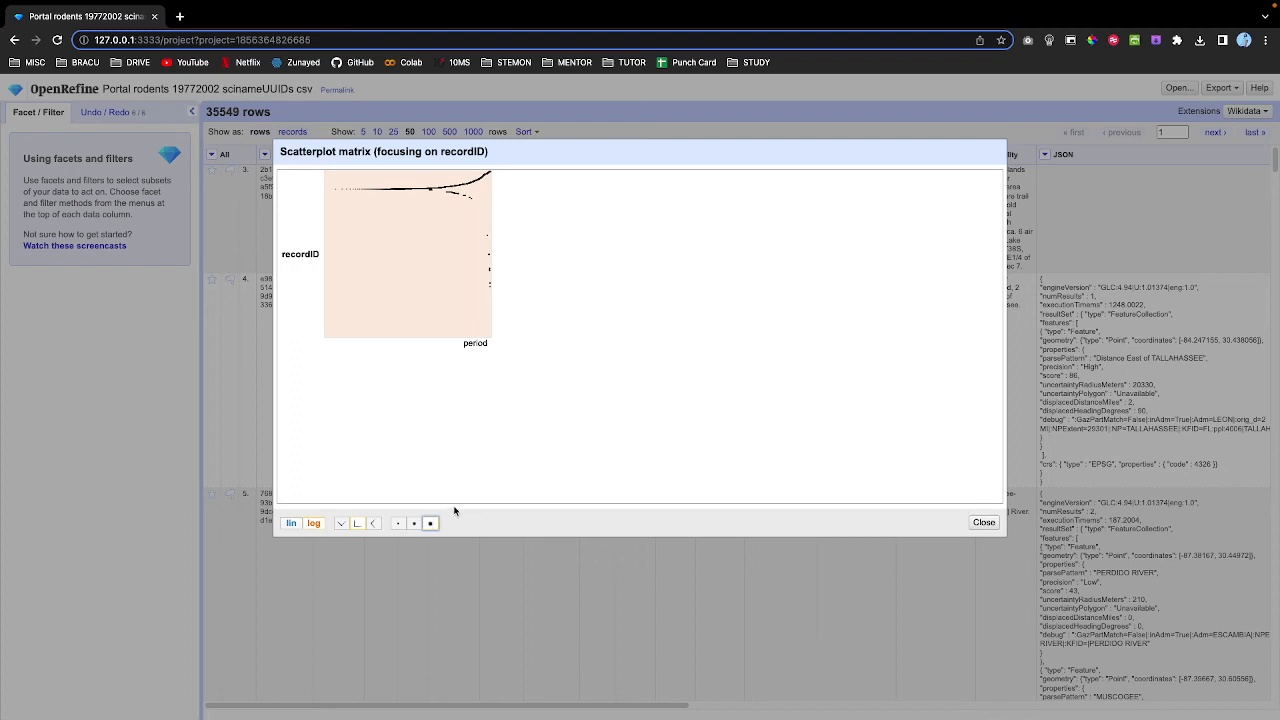
click(341, 523)
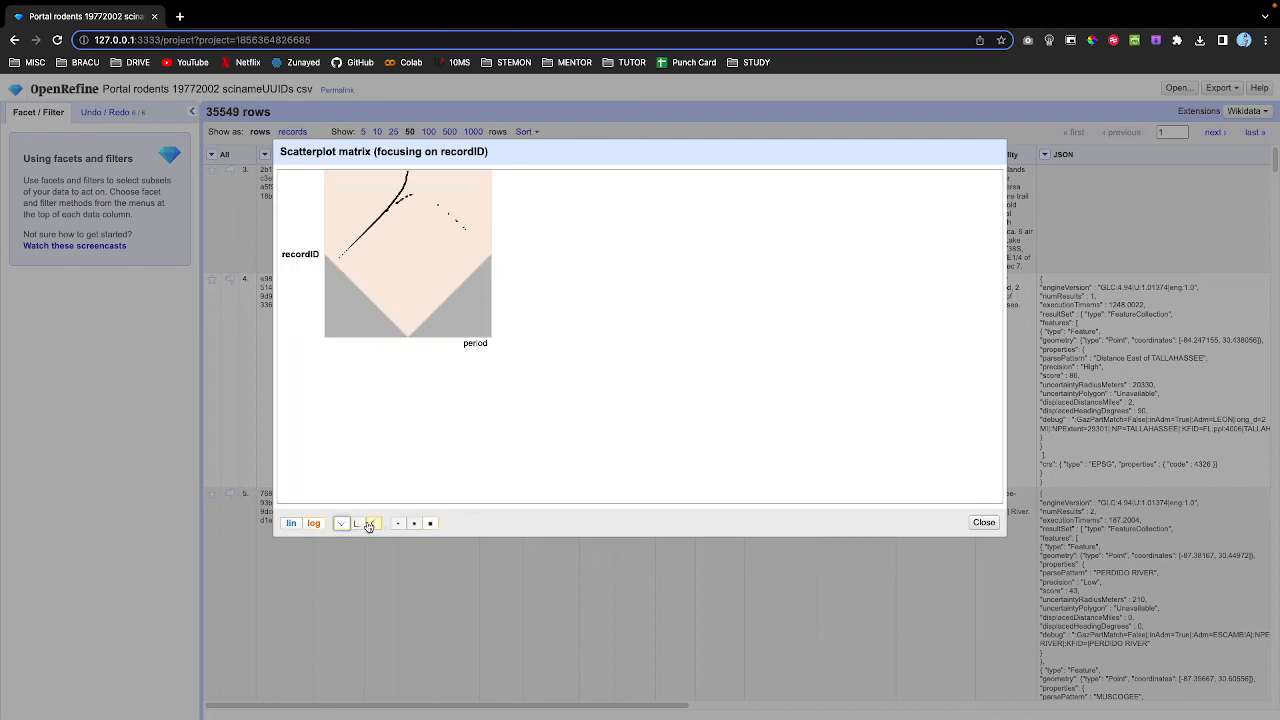
click(369, 523)
click(358, 523)
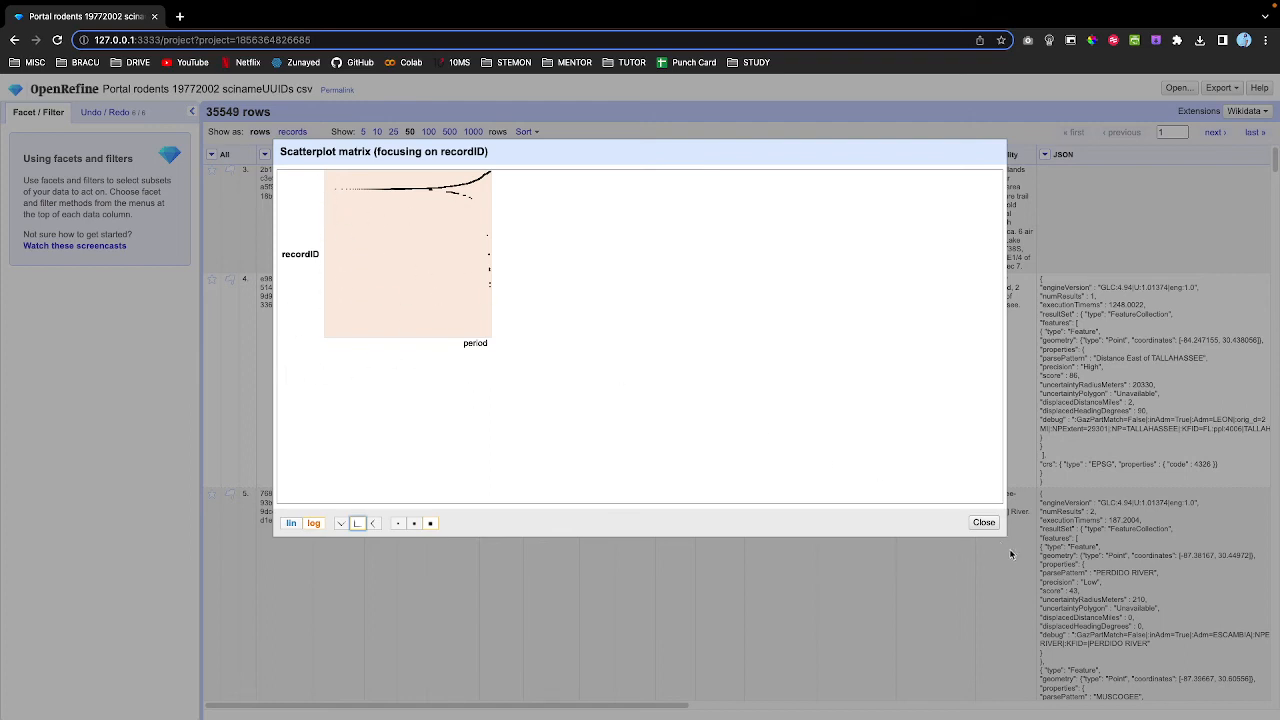
click(984, 522)
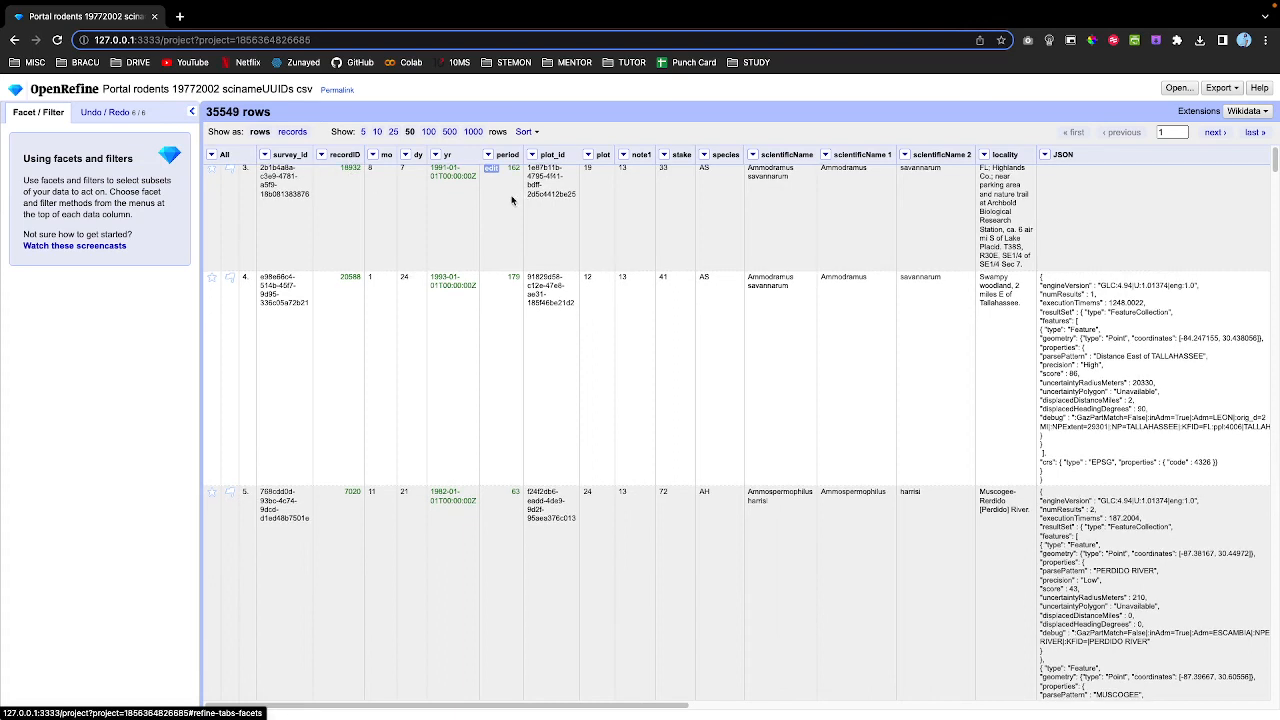
Scroll back up the Portal rodents data table.
scroll(500, 231, up, 1)
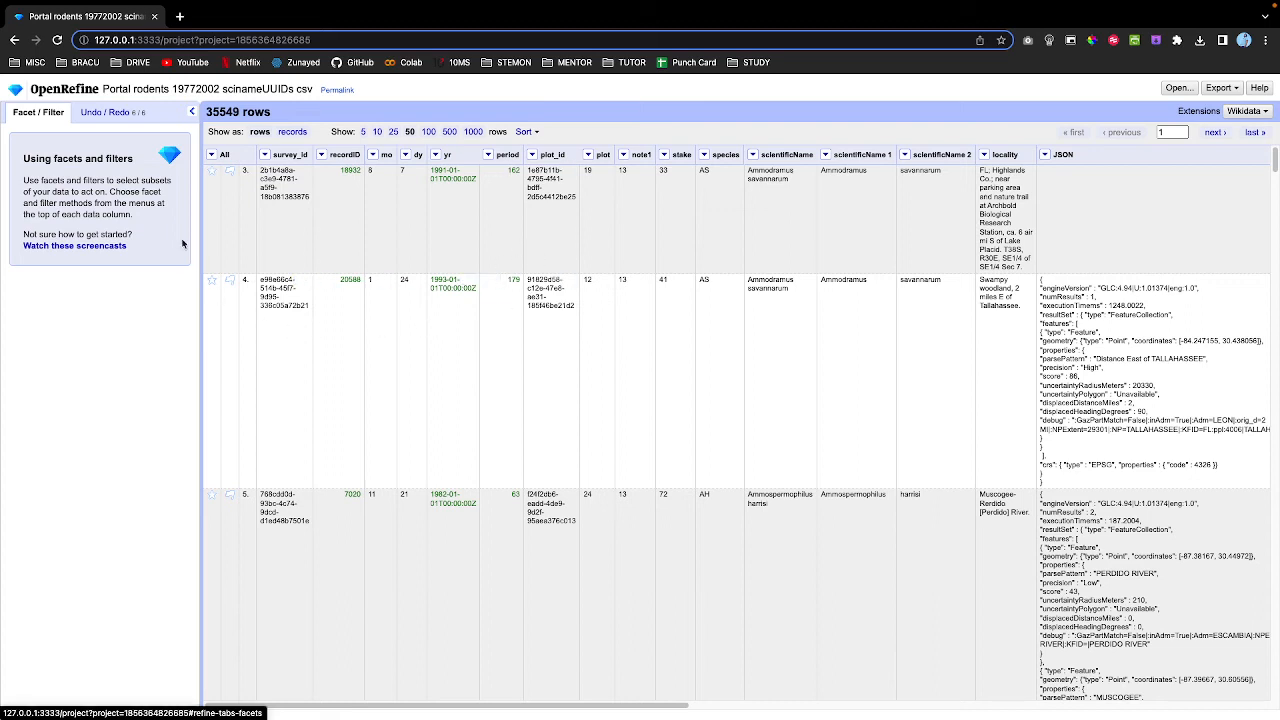
Show the Undo / Redo history listing the project's 6 operations.
click(103, 114)
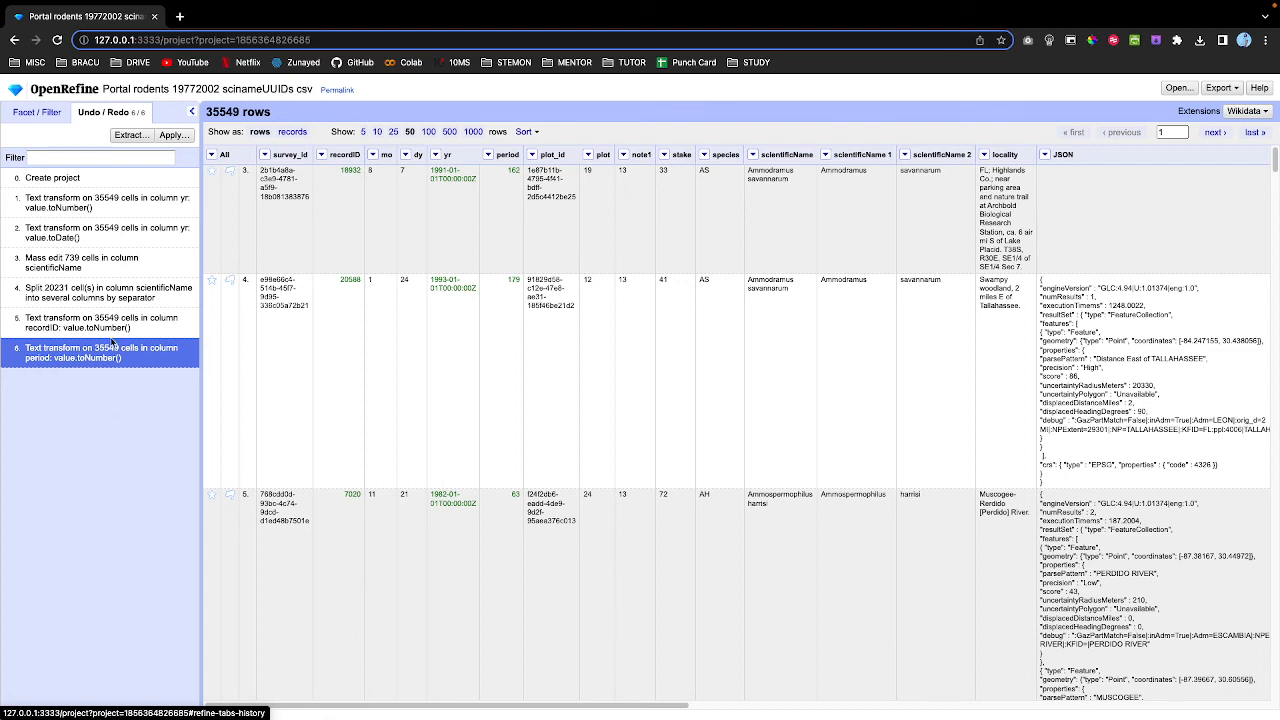
Export all six operations of the project history as the history.json file.
click(125, 137)
scroll(738, 360, down, 10)
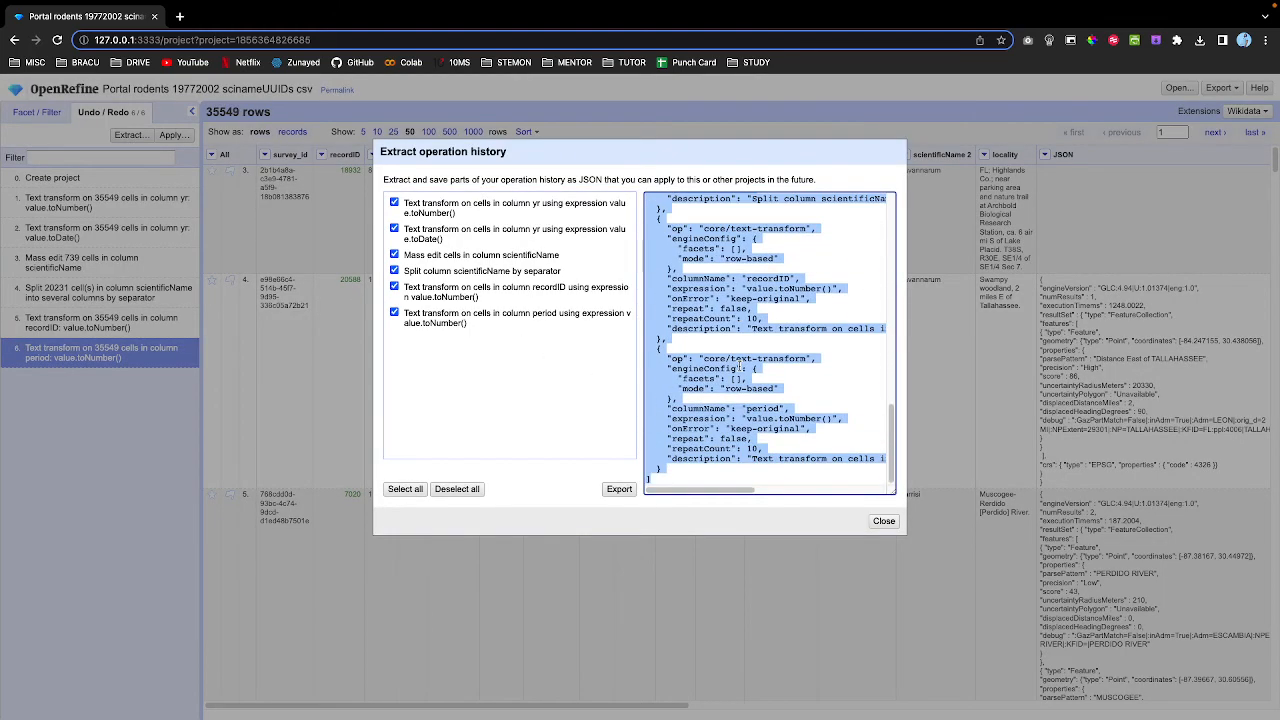
scroll(738, 365, up, 15)
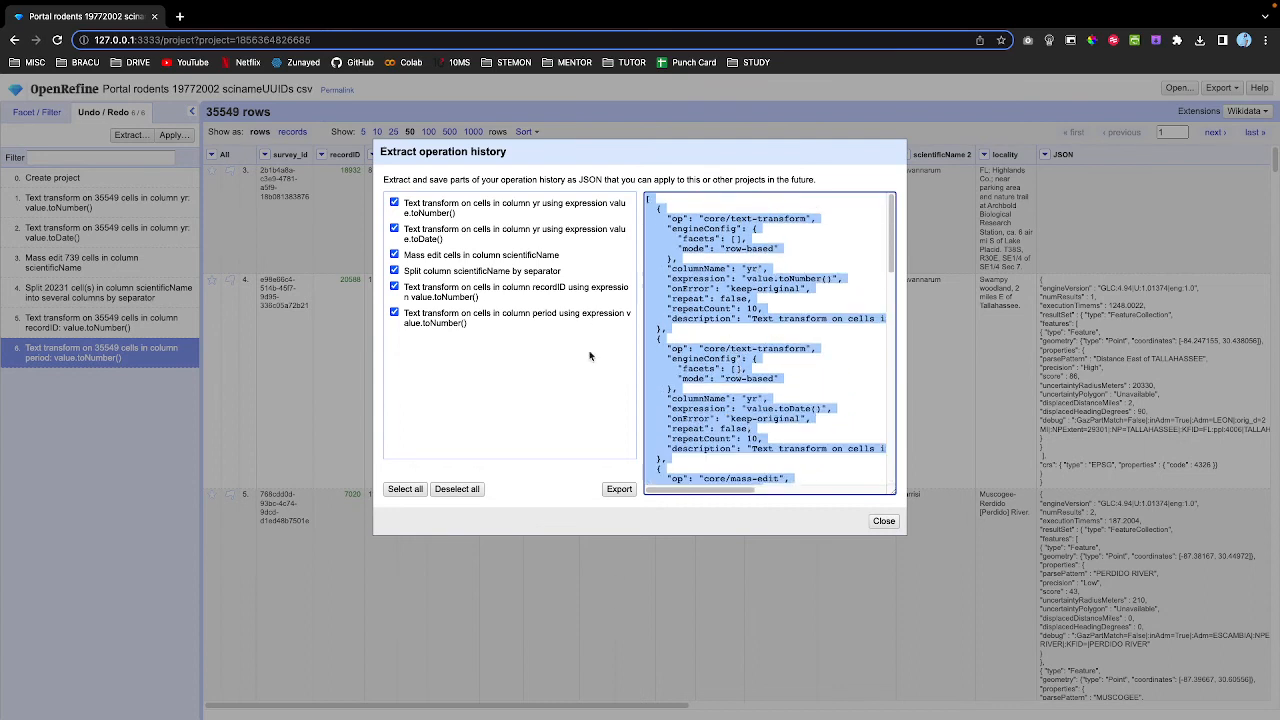
click(612, 488)
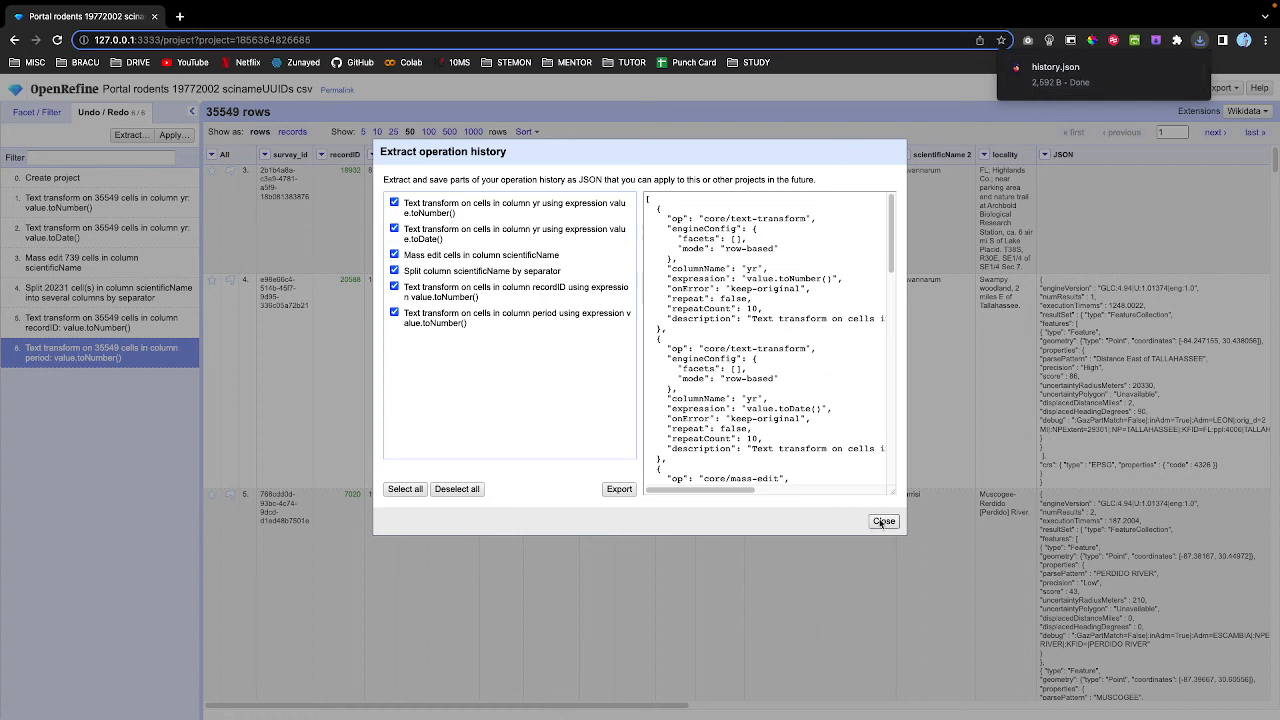
click(882, 521)
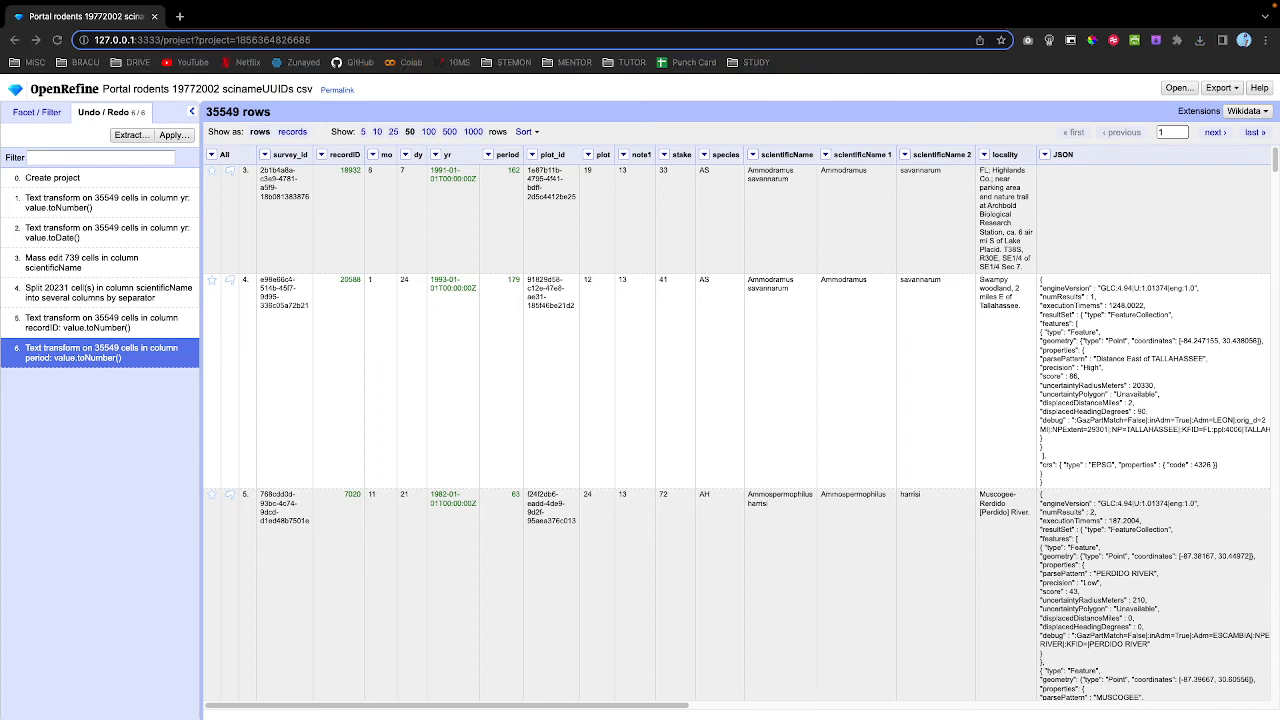
Show the Export menu listing TSV, CSV, HTML table, Excel, ODF spreadsheet and SQL formats.
click(385, 359)
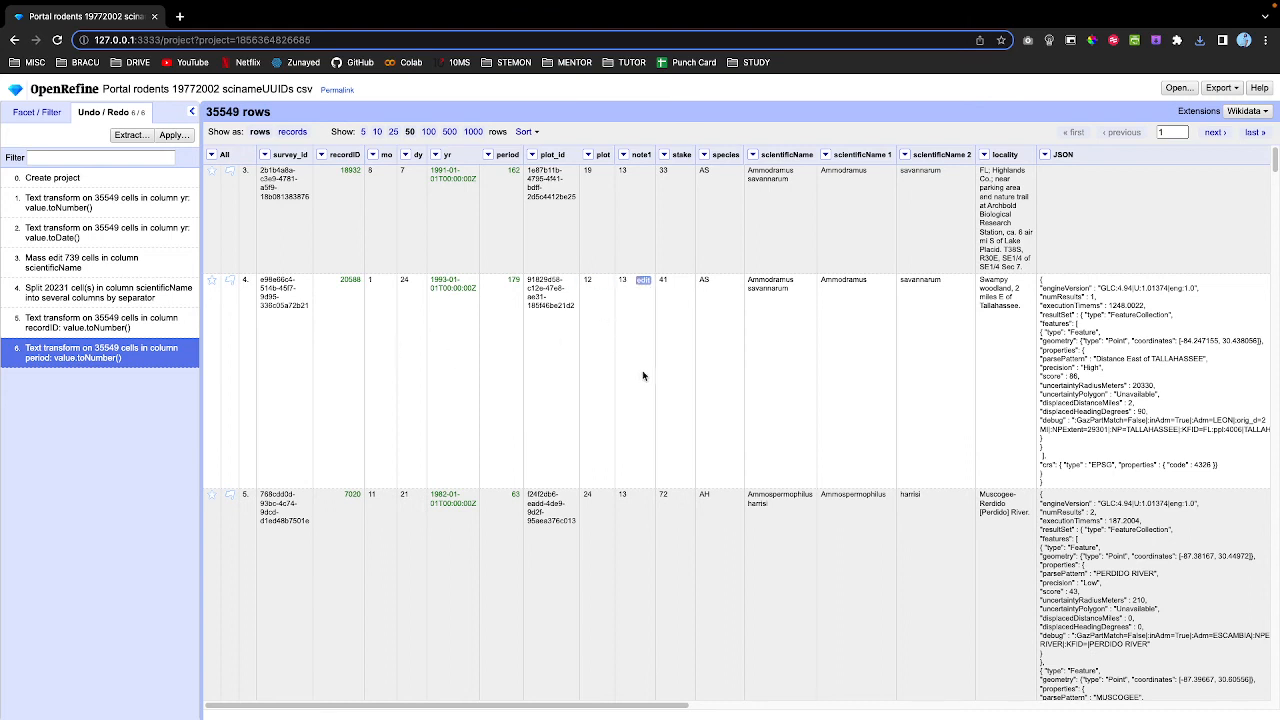
scroll(786, 209, down, 1)
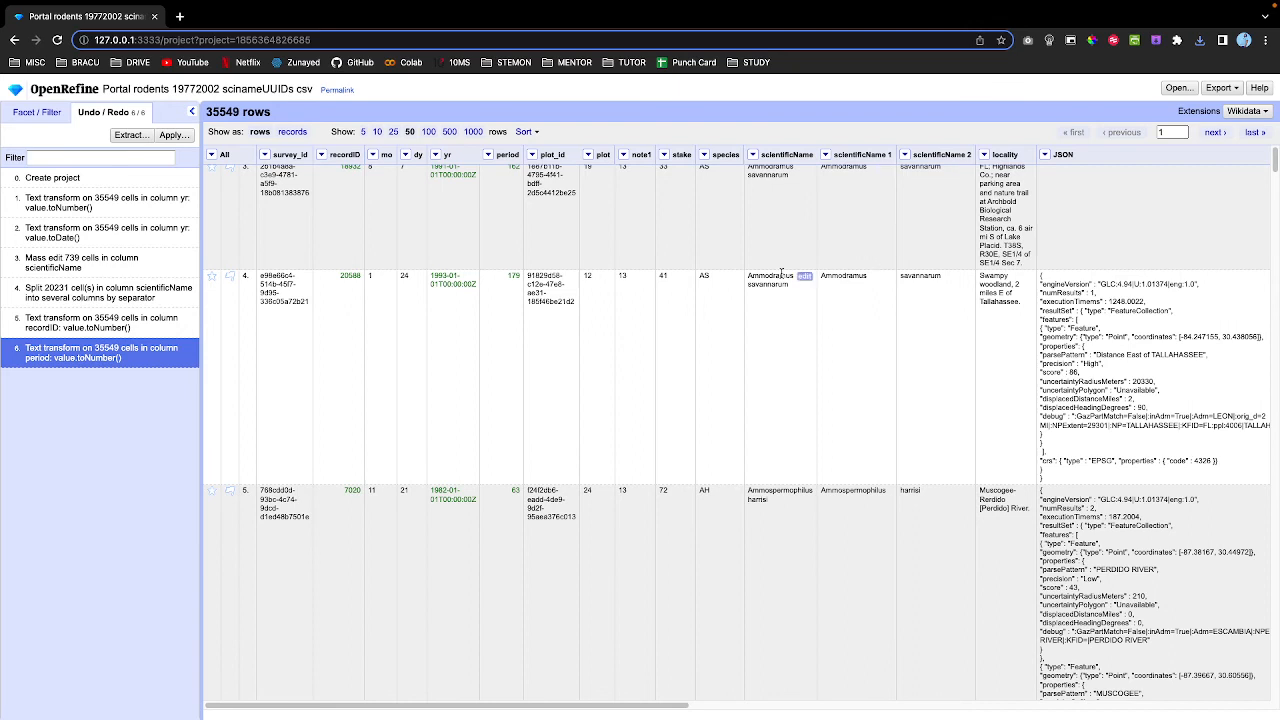
scroll(781, 272, up, 1)
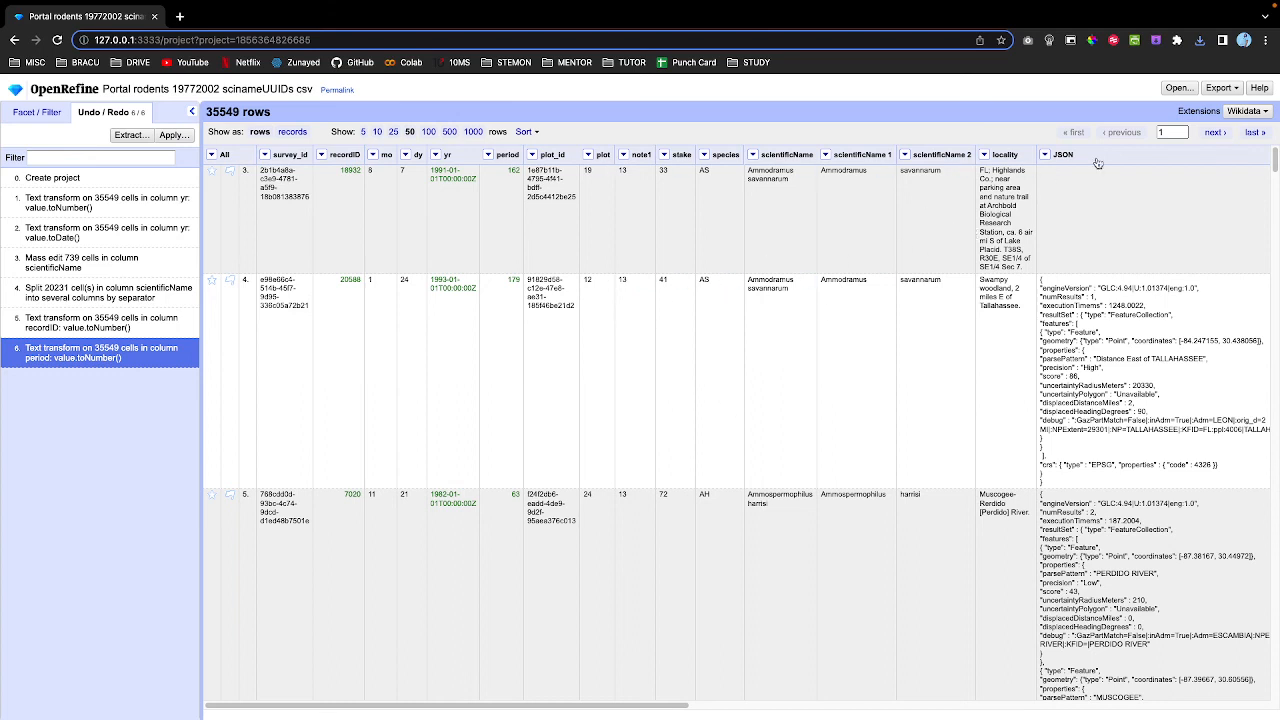
click(1220, 90)
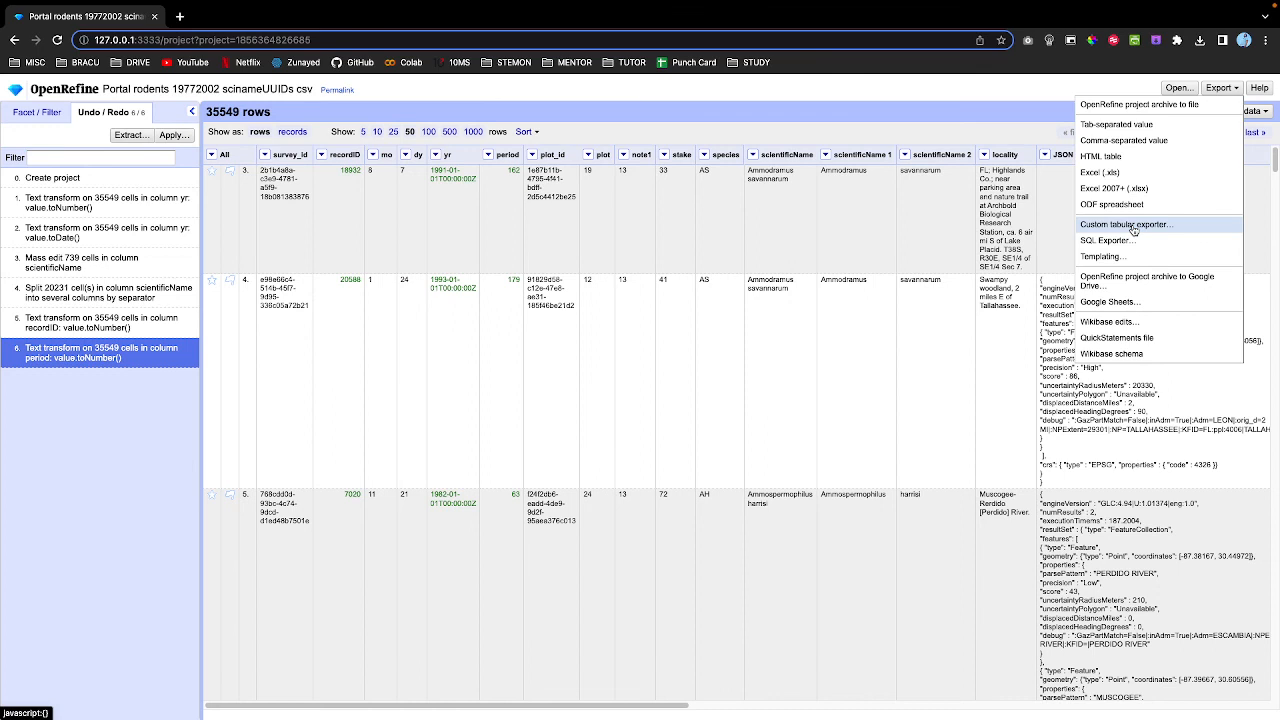
Export the project as an OpenRefine .tar.gz archive and open the downloaded file.
click(1133, 106)
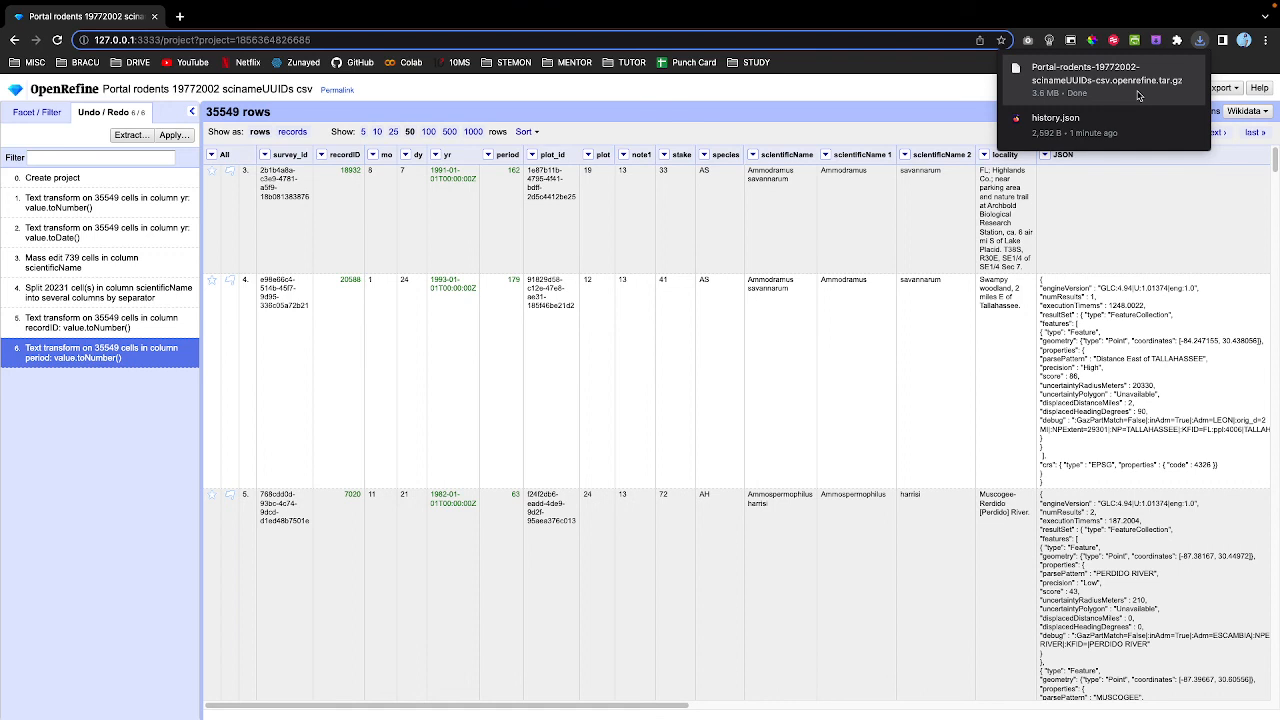
click(1137, 80)
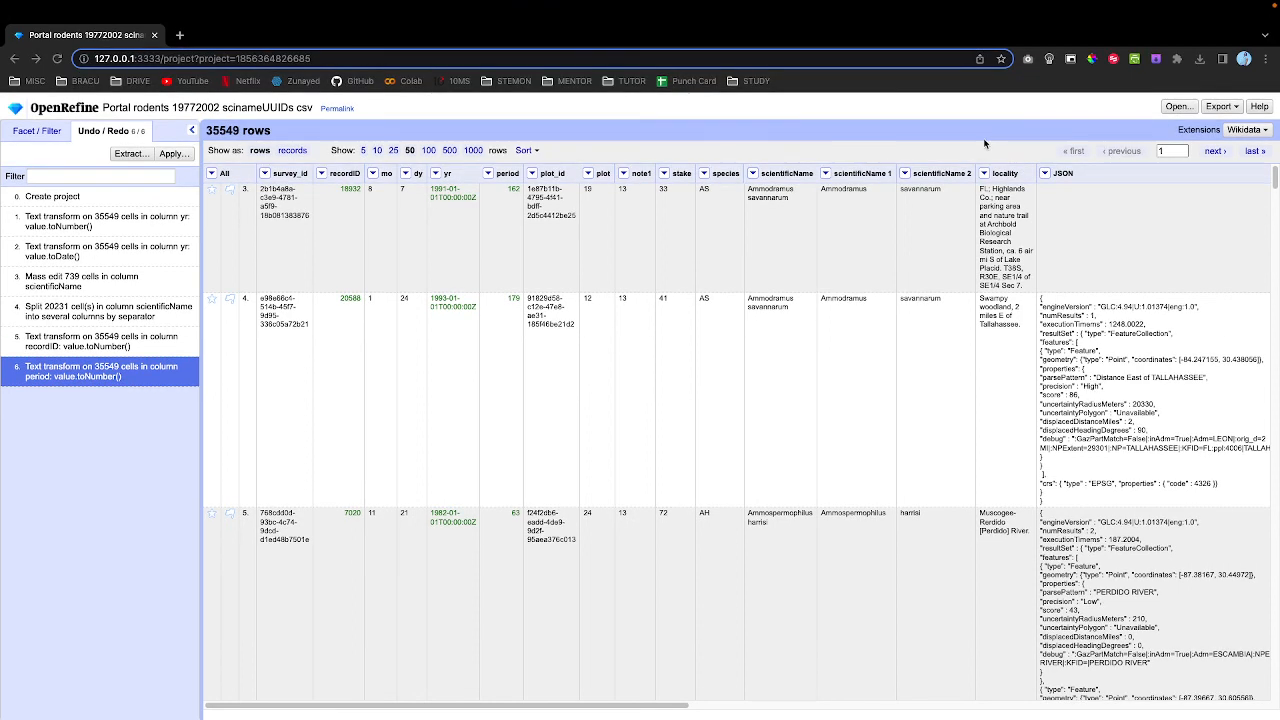
Move the Downloads window up and open the extracted Portal-rodents…openrefine folder.
drag(549, 362, 518, 202)
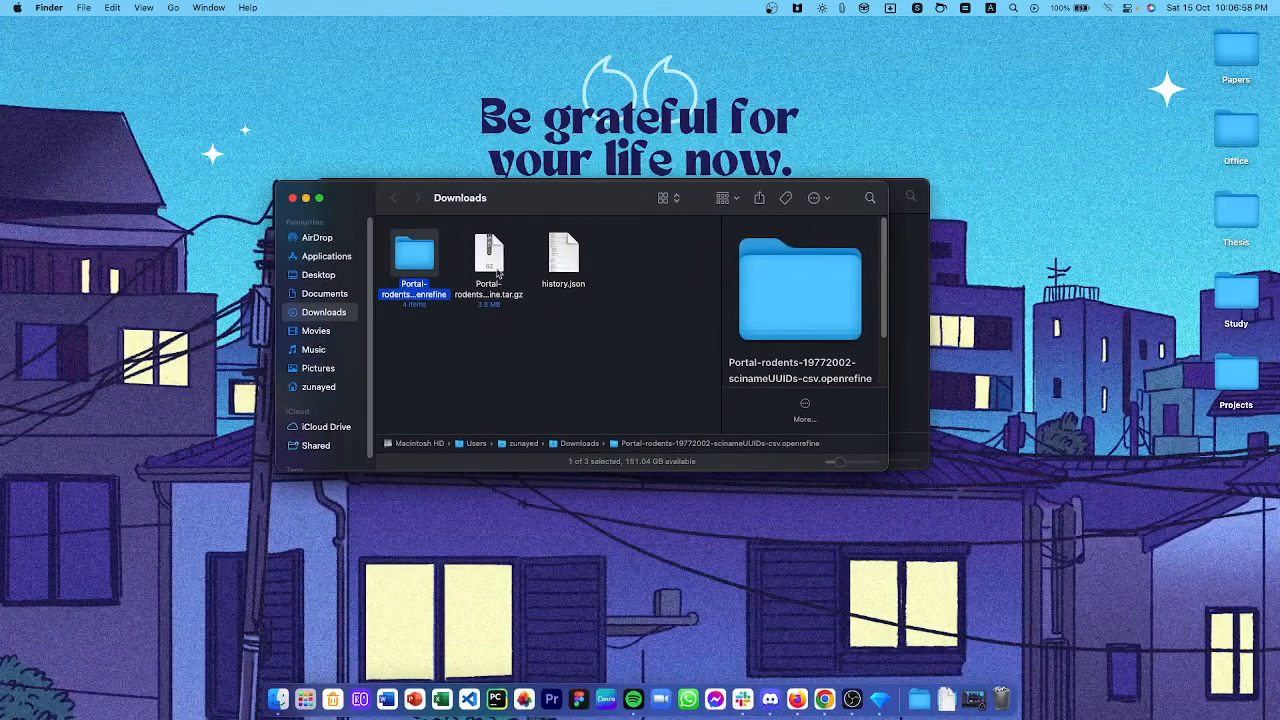
double_click(422, 263)
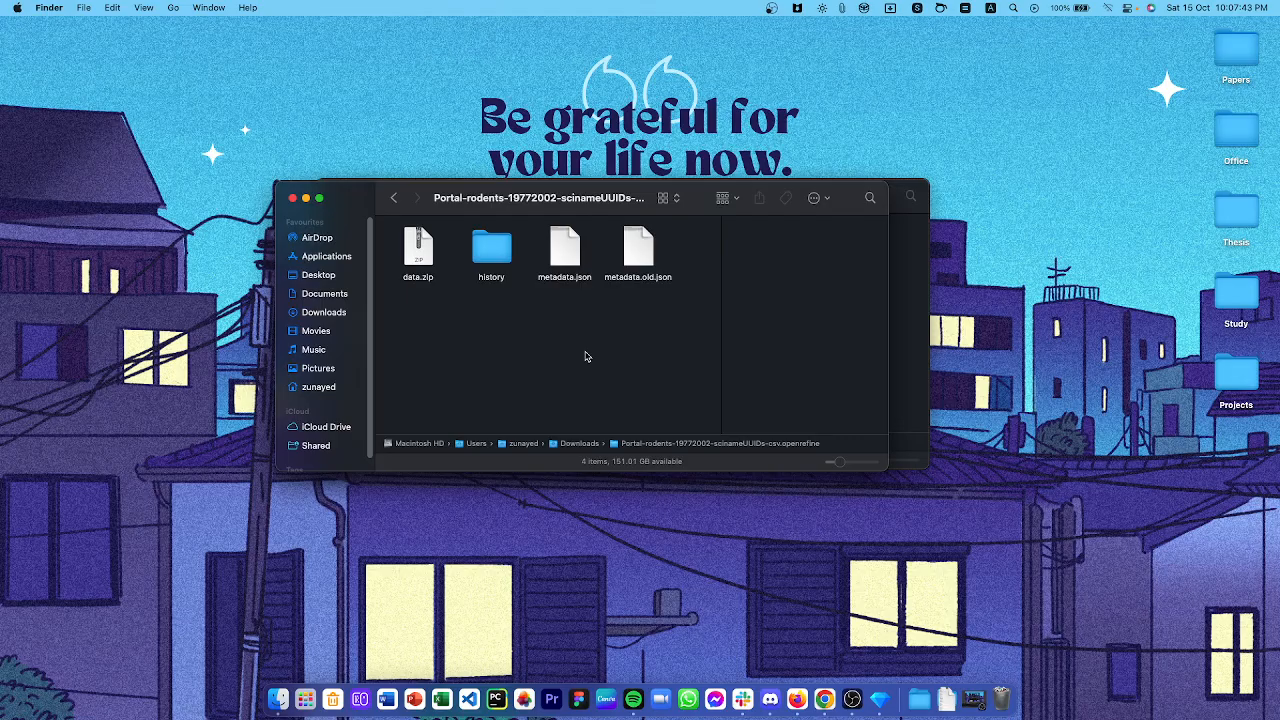
Open OpenRefine's start page in a new tab, then close the project folder and Movies Finder windows.
key(ctrl+Right)
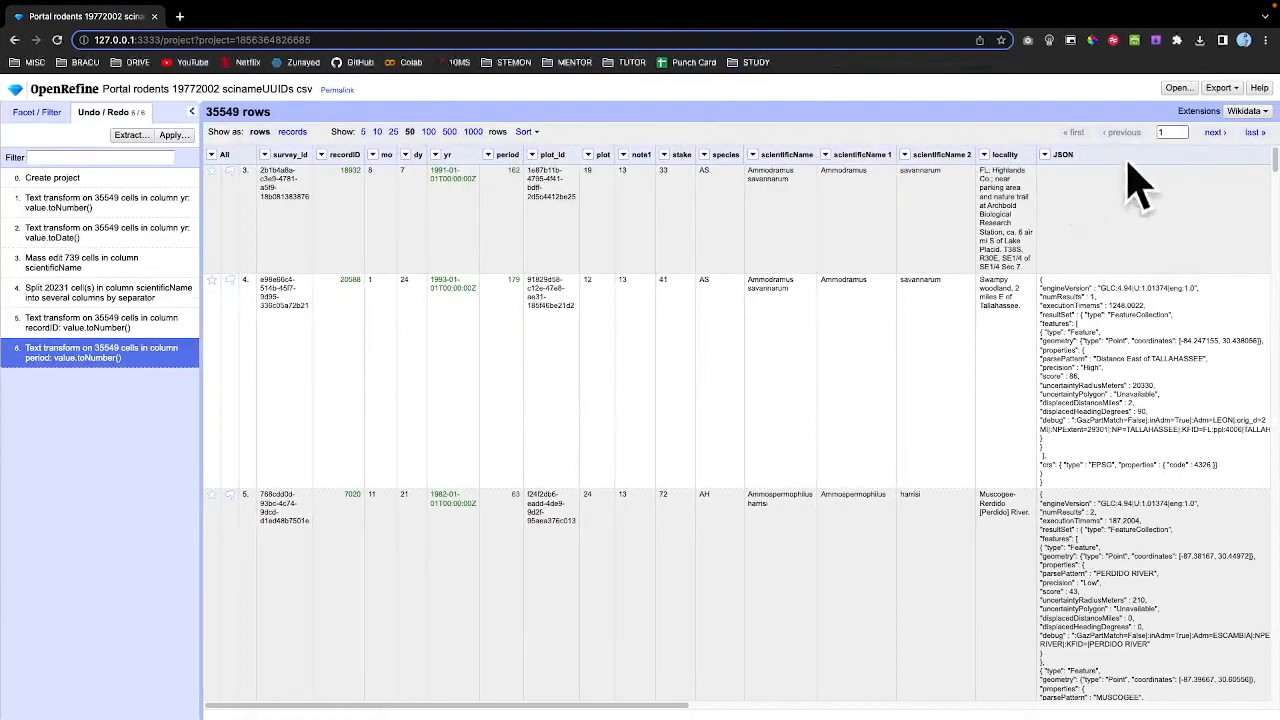
click(1178, 89)
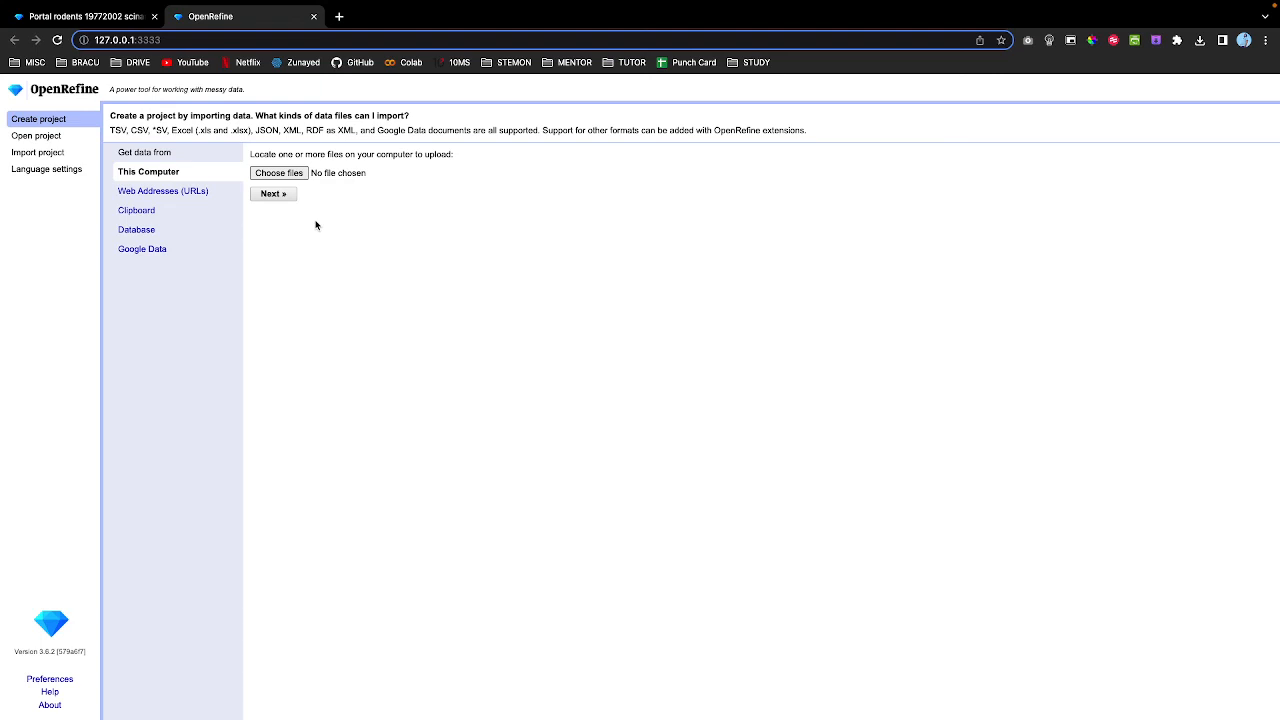
key(ctrl+Left)
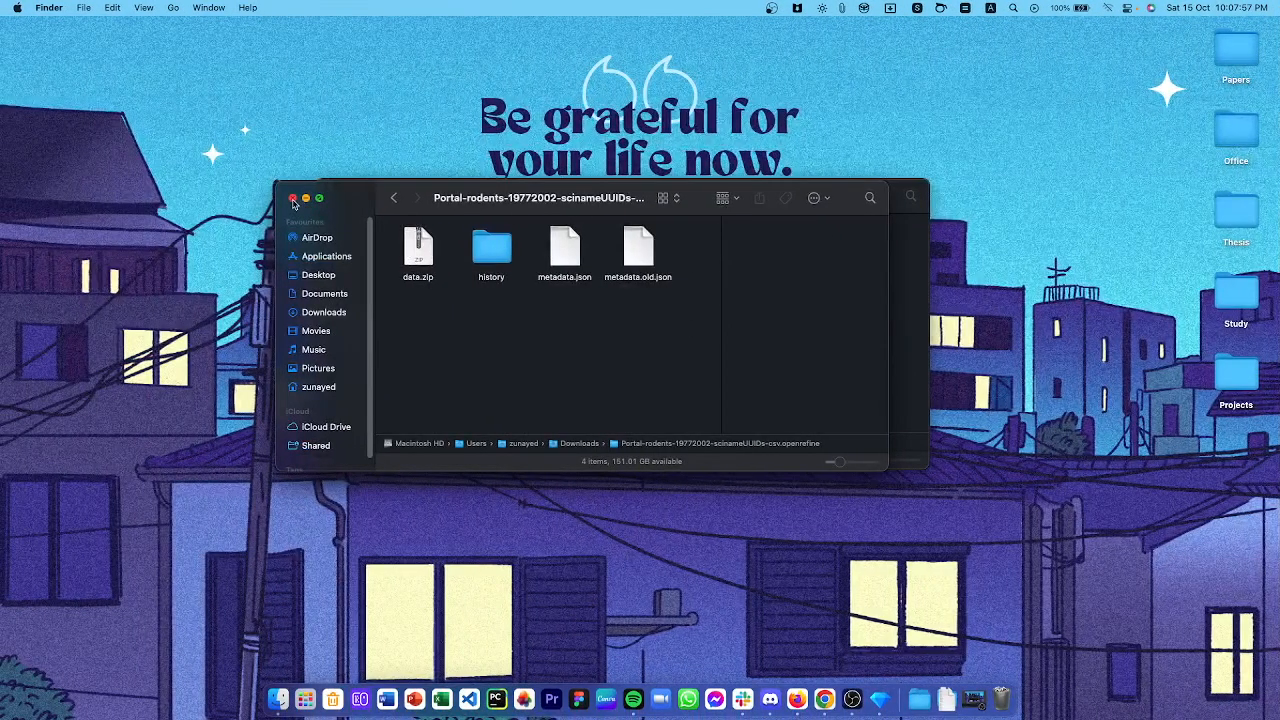
click(292, 199)
click(334, 197)
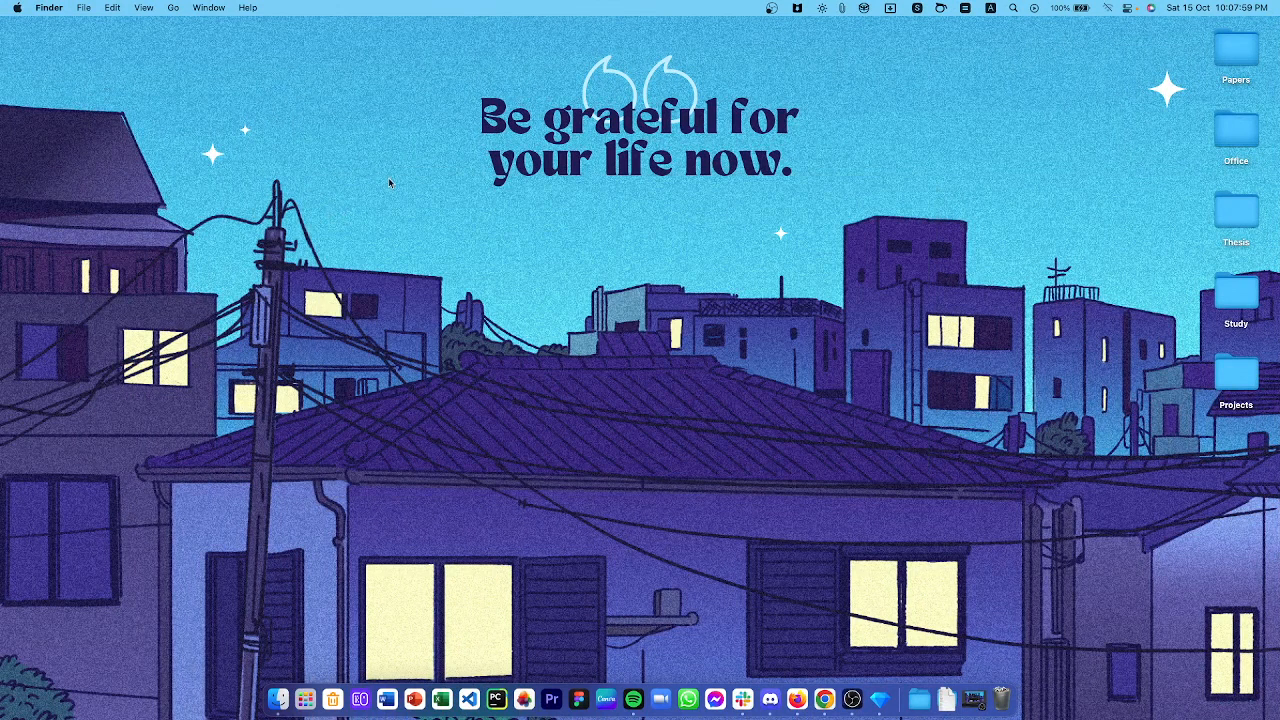